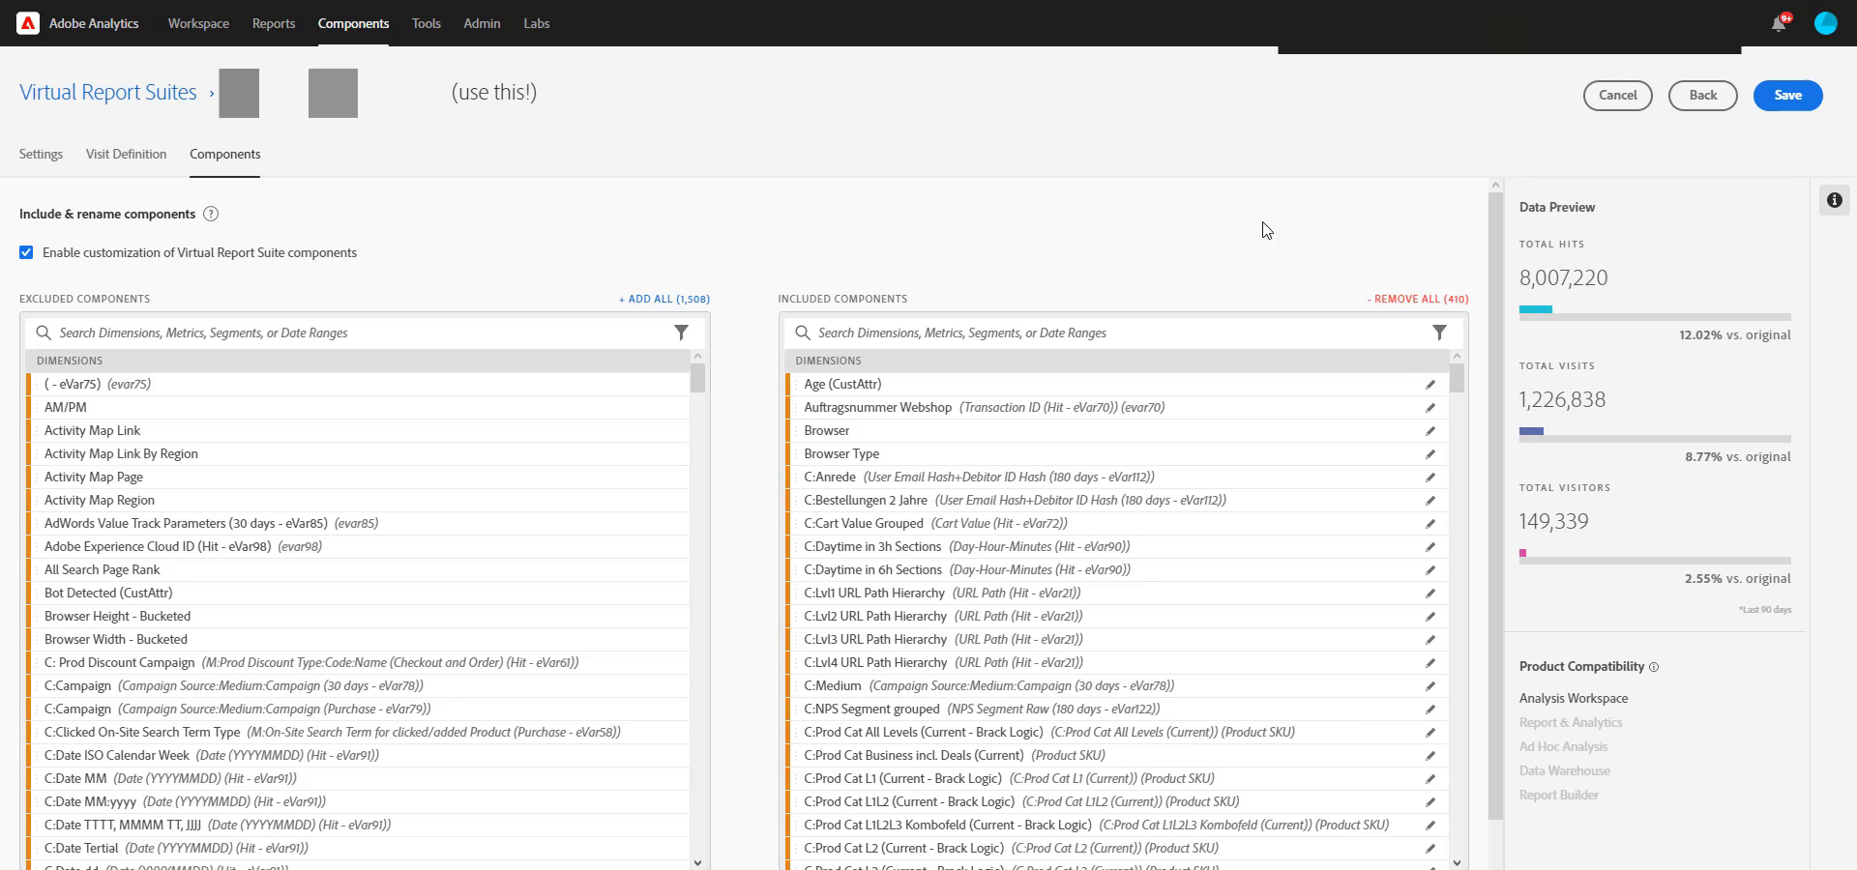
Add the five dimensions from Activity Map Region through Bot Detected (CustAttr) to the virtual report suite's included components.
{"action": "scroll", "coordinate": [1215, 518], "scroll_direction": "down", "scroll_amount": 5}
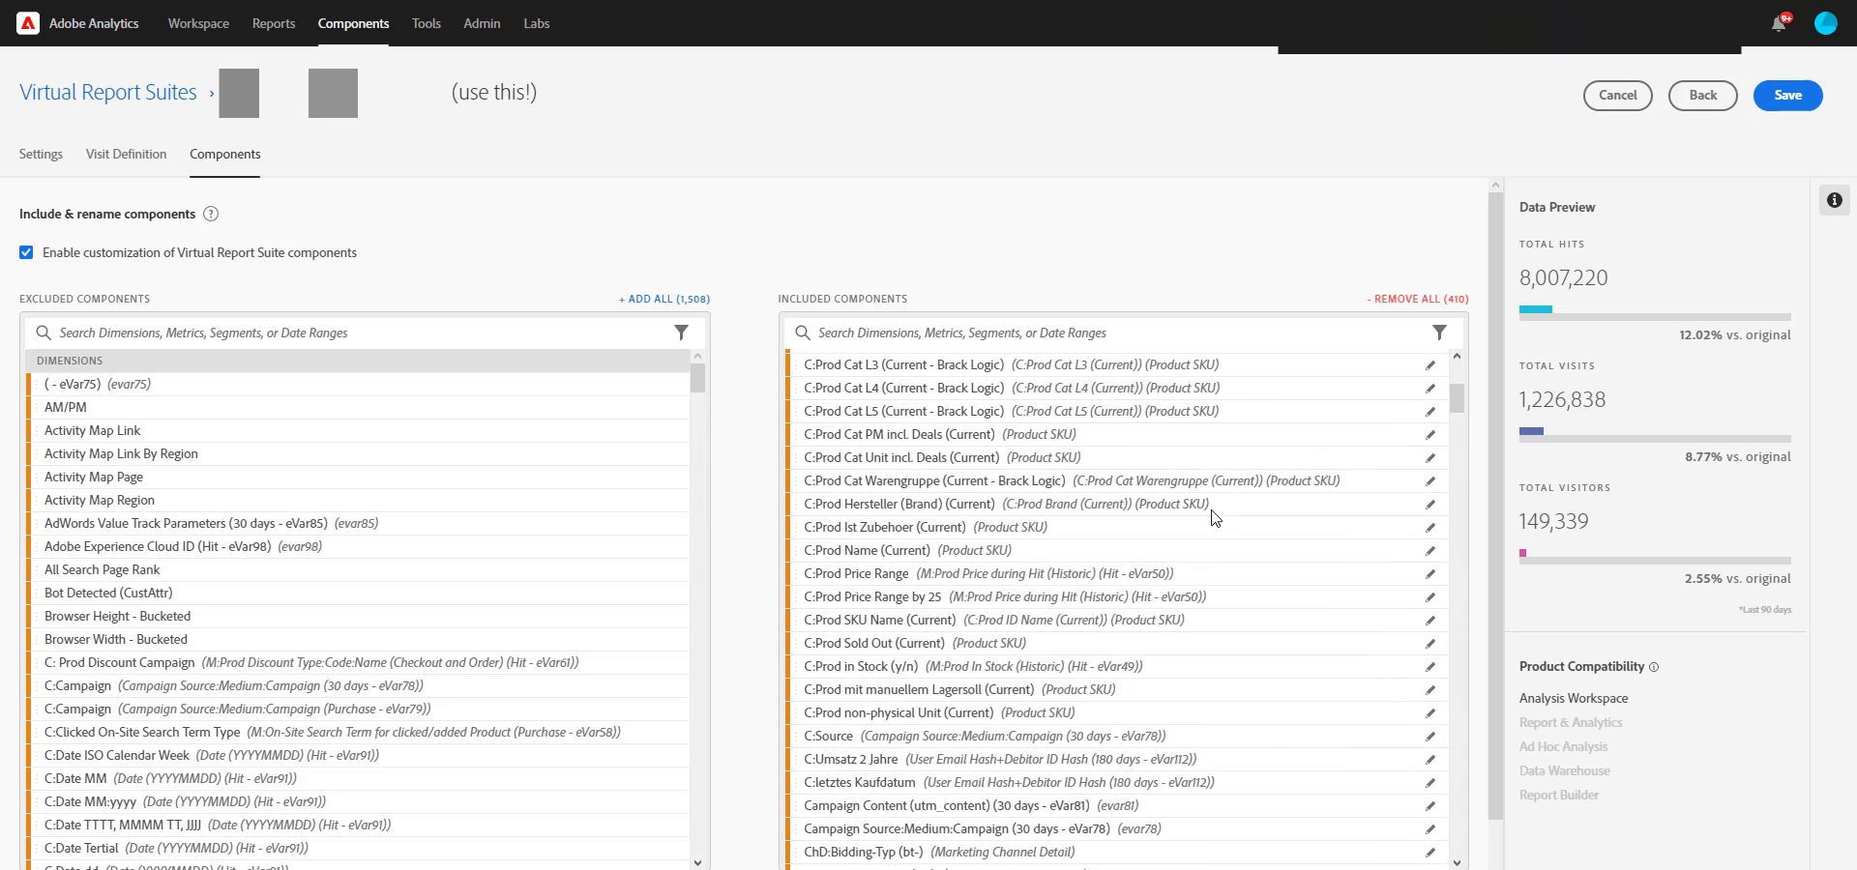
{"action": "scroll", "coordinate": [1257, 464], "scroll_direction": "up", "scroll_amount": 5}
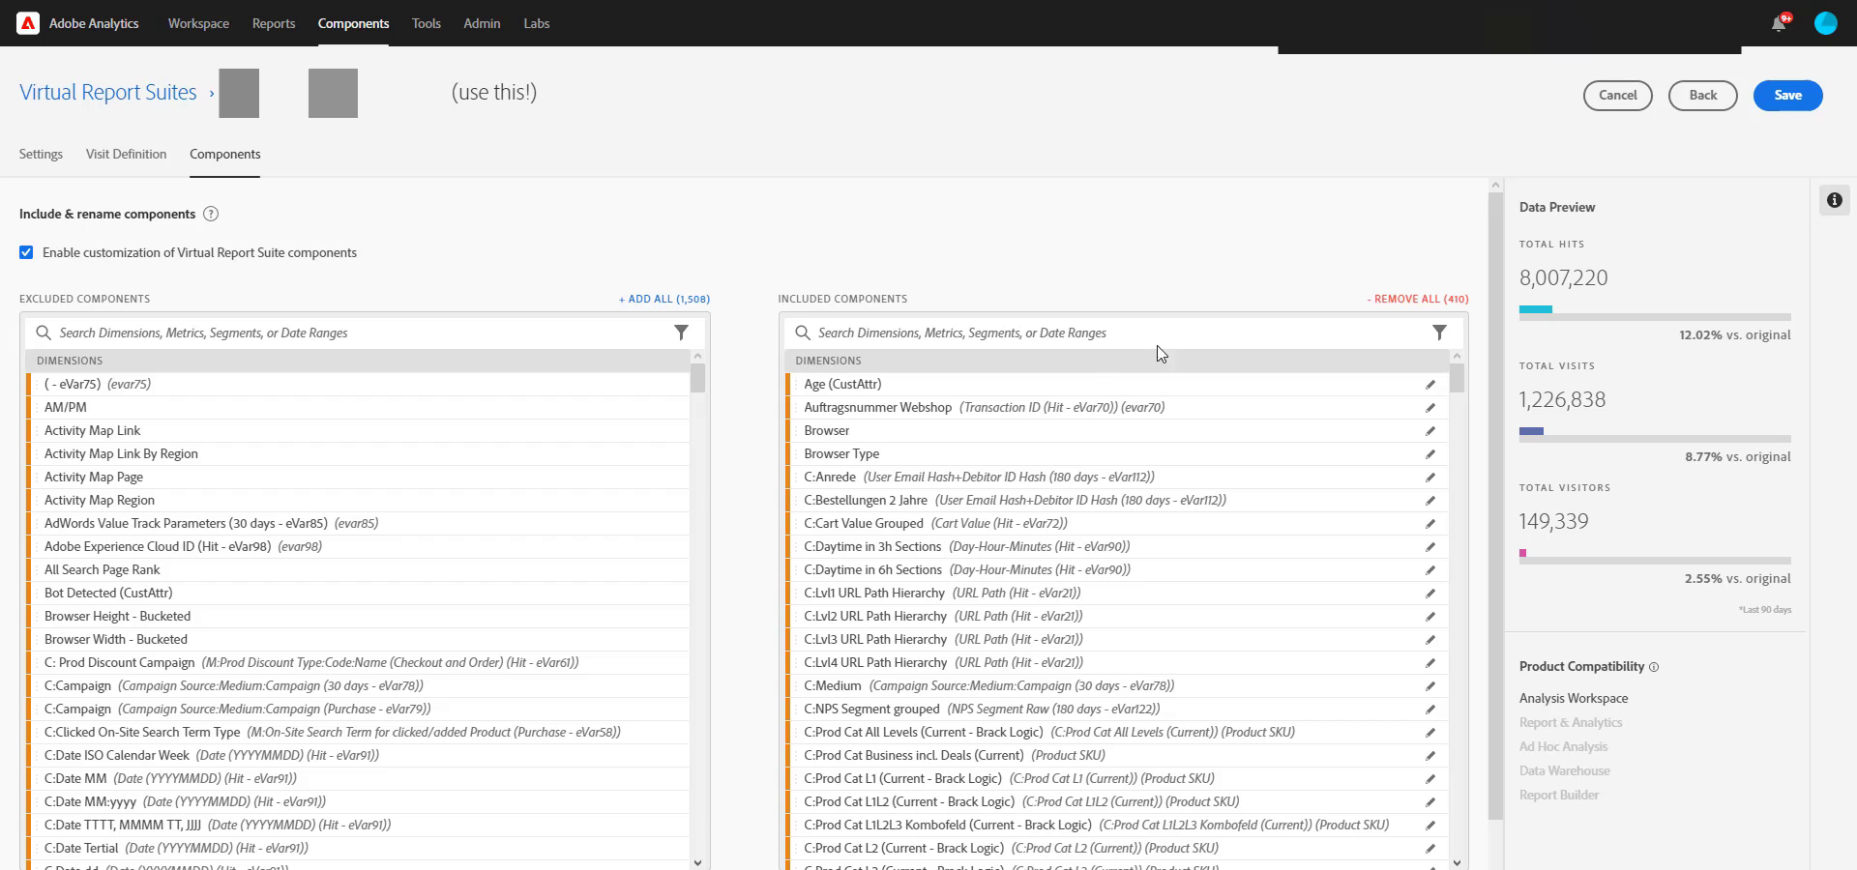
{"action": "left_click_drag", "start_coordinate": [261, 503], "coordinate": [188, 592]}
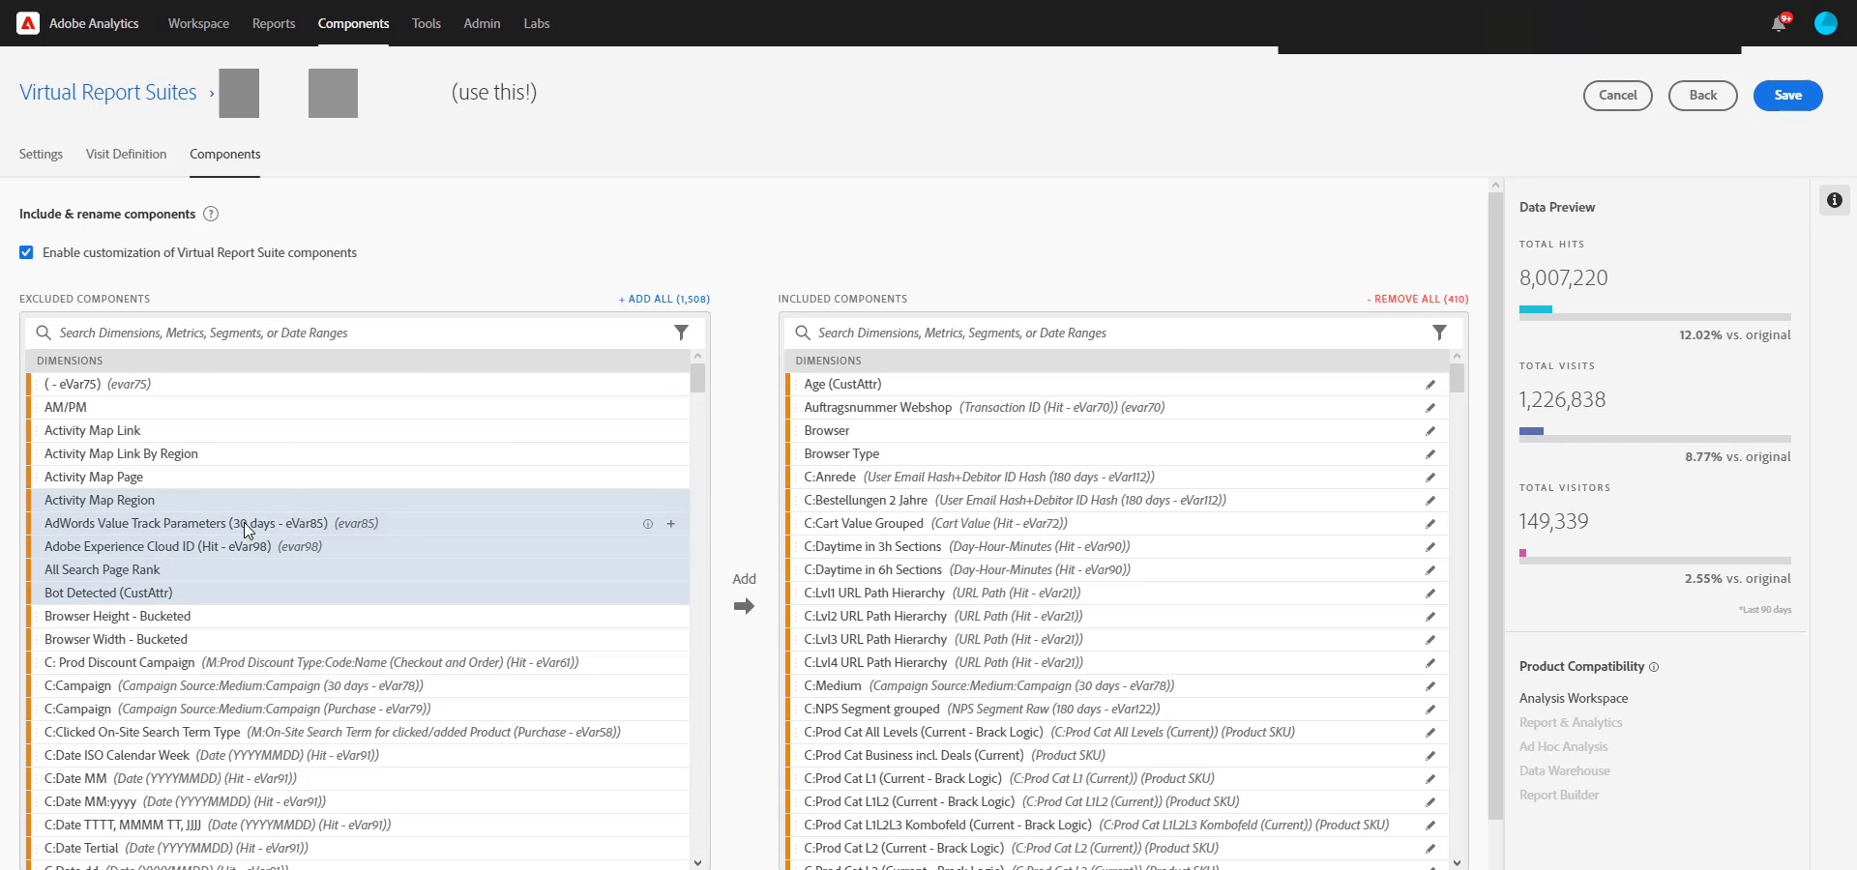
{"action": "left_click_drag", "start_coordinate": [244, 522], "coordinate": [1065, 526]}
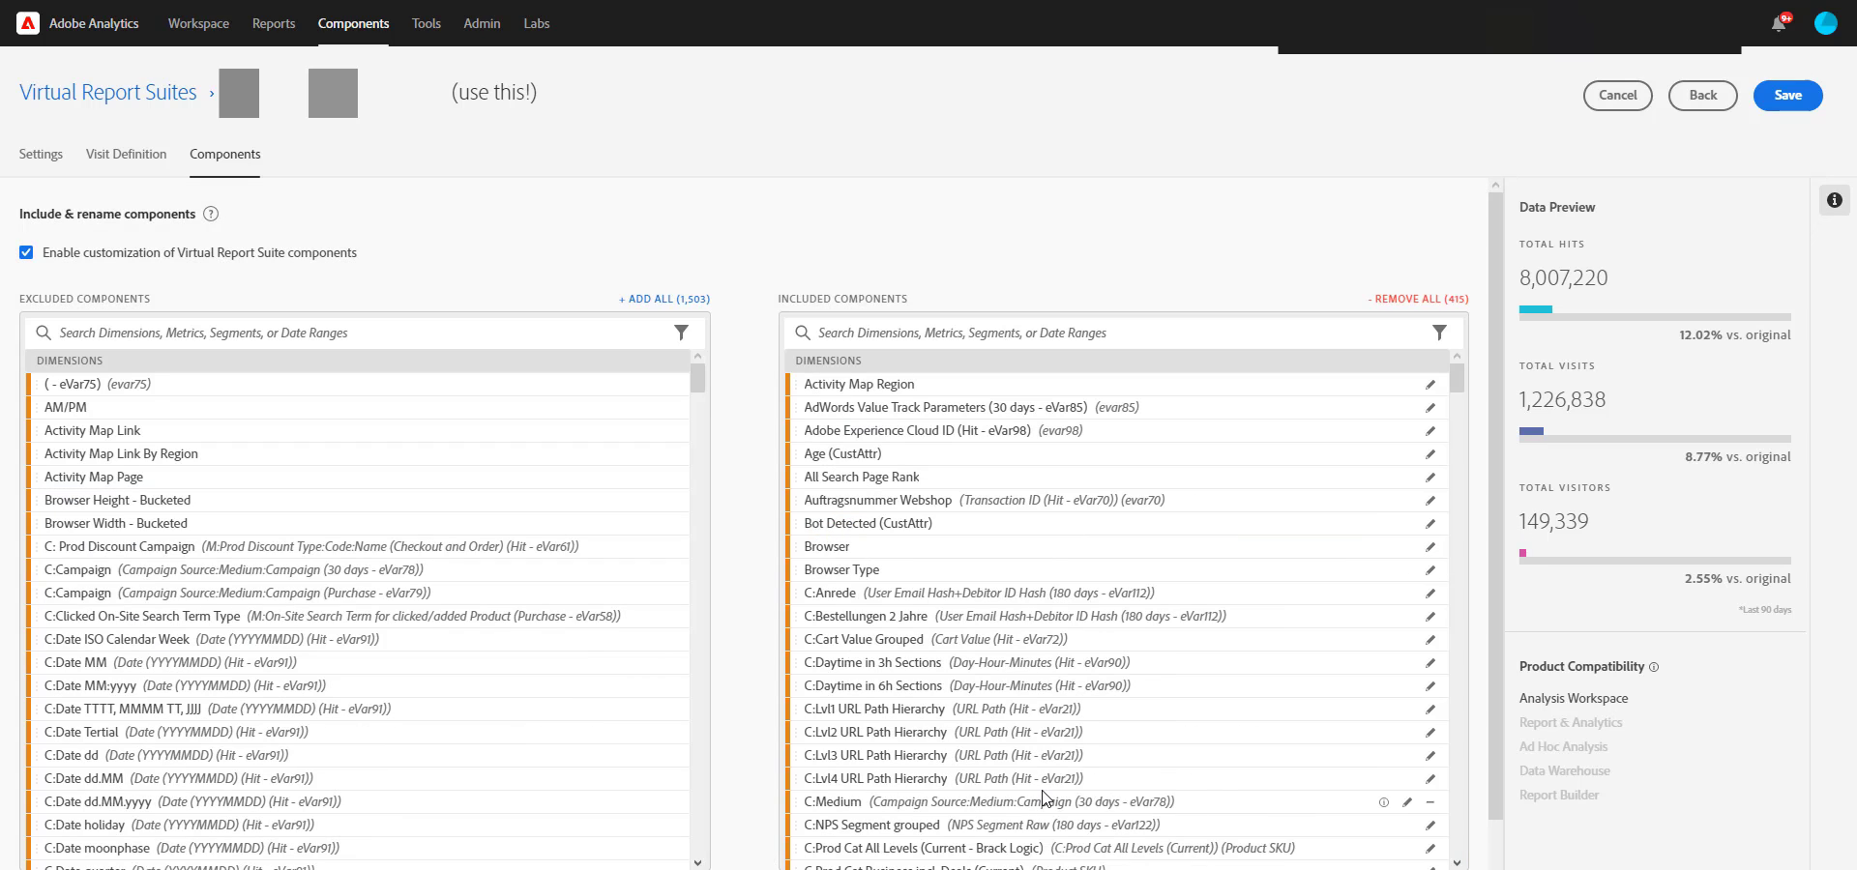
Move the C:Medium and C:Lvl2 URL Path Hierarchy dimensions from the included to the excluded components.
{"action": "left_click", "coordinate": [1044, 798]}
{"action": "left_click", "coordinate": [1017, 735], "text": "ctrl"}
{"action": "left_click_drag", "start_coordinate": [1027, 744], "coordinate": [267, 693]}
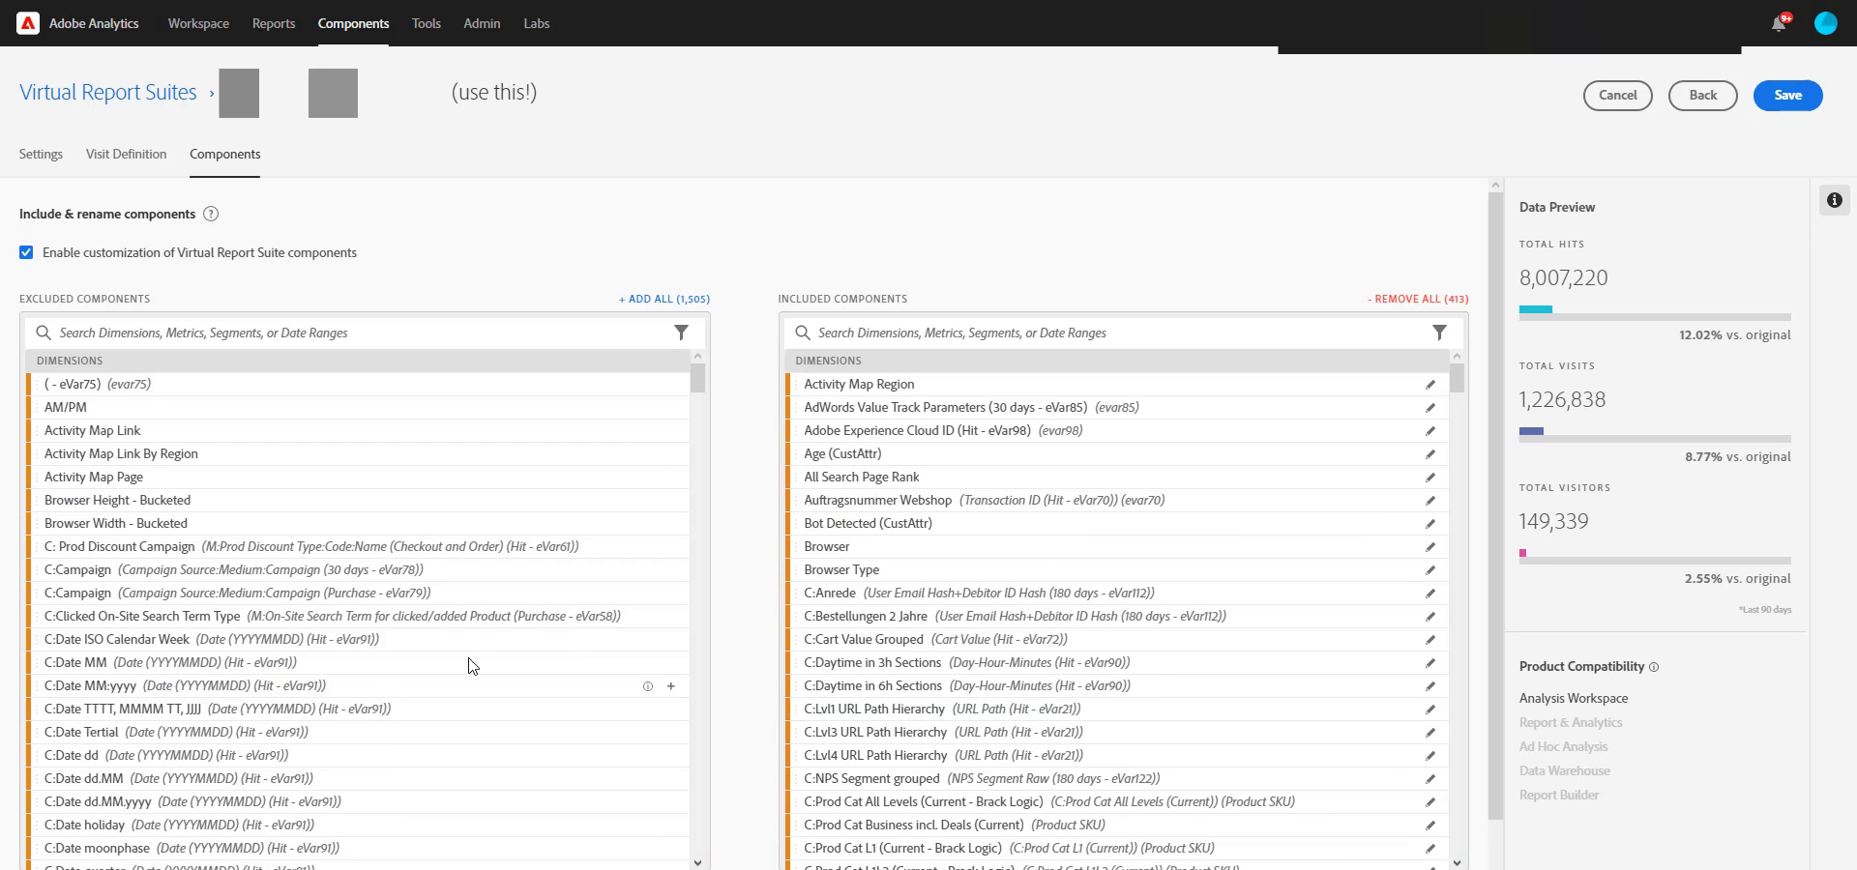
Rename the included Browser Type dimension to "Salad".
{"action": "left_click", "coordinate": [1407, 578]}
{"action": "left_click", "coordinate": [906, 572]}
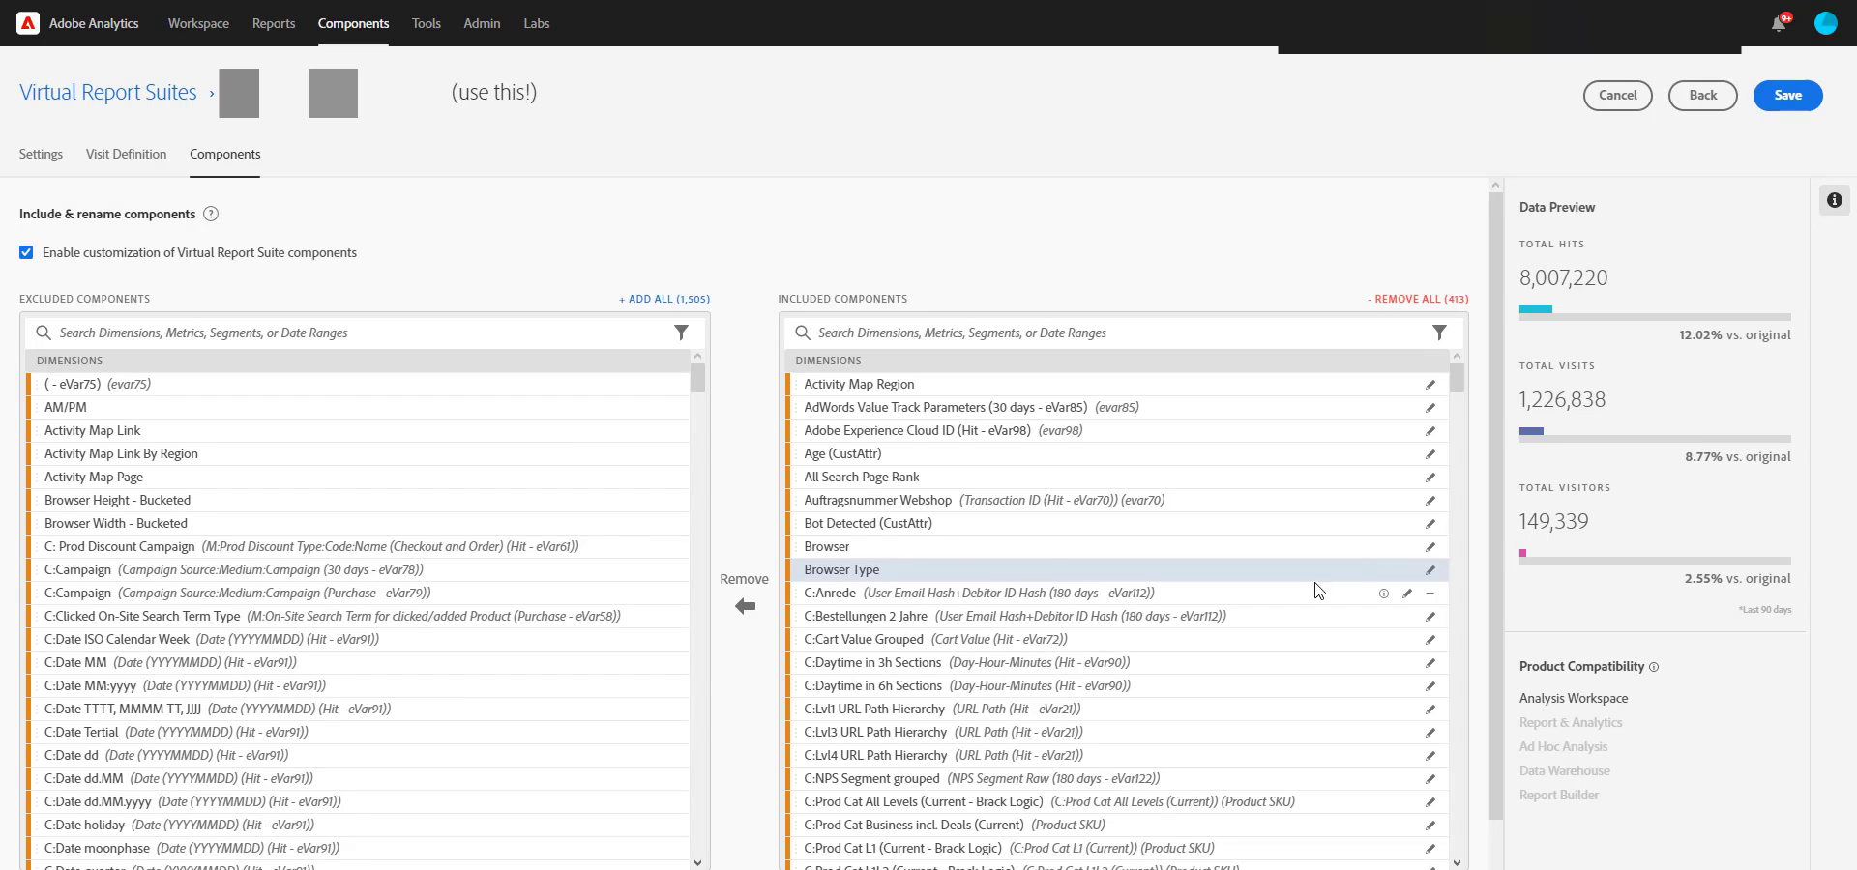
{"action": "left_click", "coordinate": [1407, 569]}
{"action": "type", "text": "sA"}
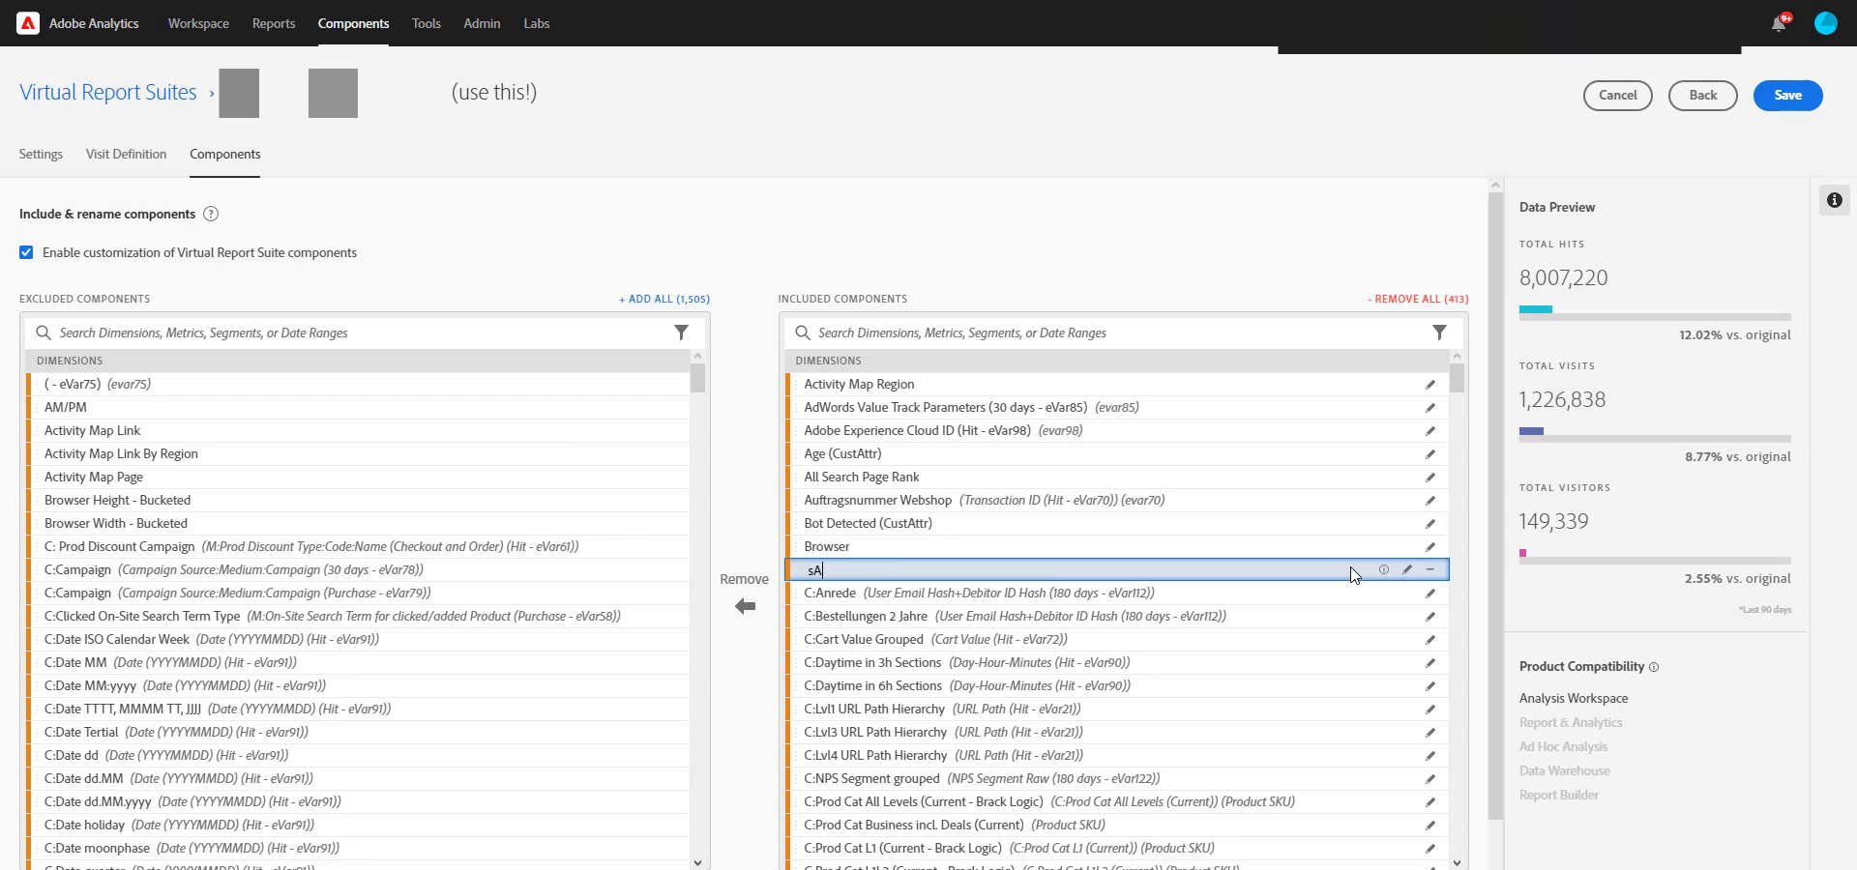
{"action": "type", "text": "LAD"}
{"action": "key", "text": "BackSpace"}
{"action": "key", "text": "BackSpace"}
{"action": "key", "text": "BackSpace"}
{"action": "key", "text": "BackSpace"}
{"action": "key", "text": "BackSpace"}
{"action": "type", "text": "Salad"}
{"action": "key", "text": "Return"}
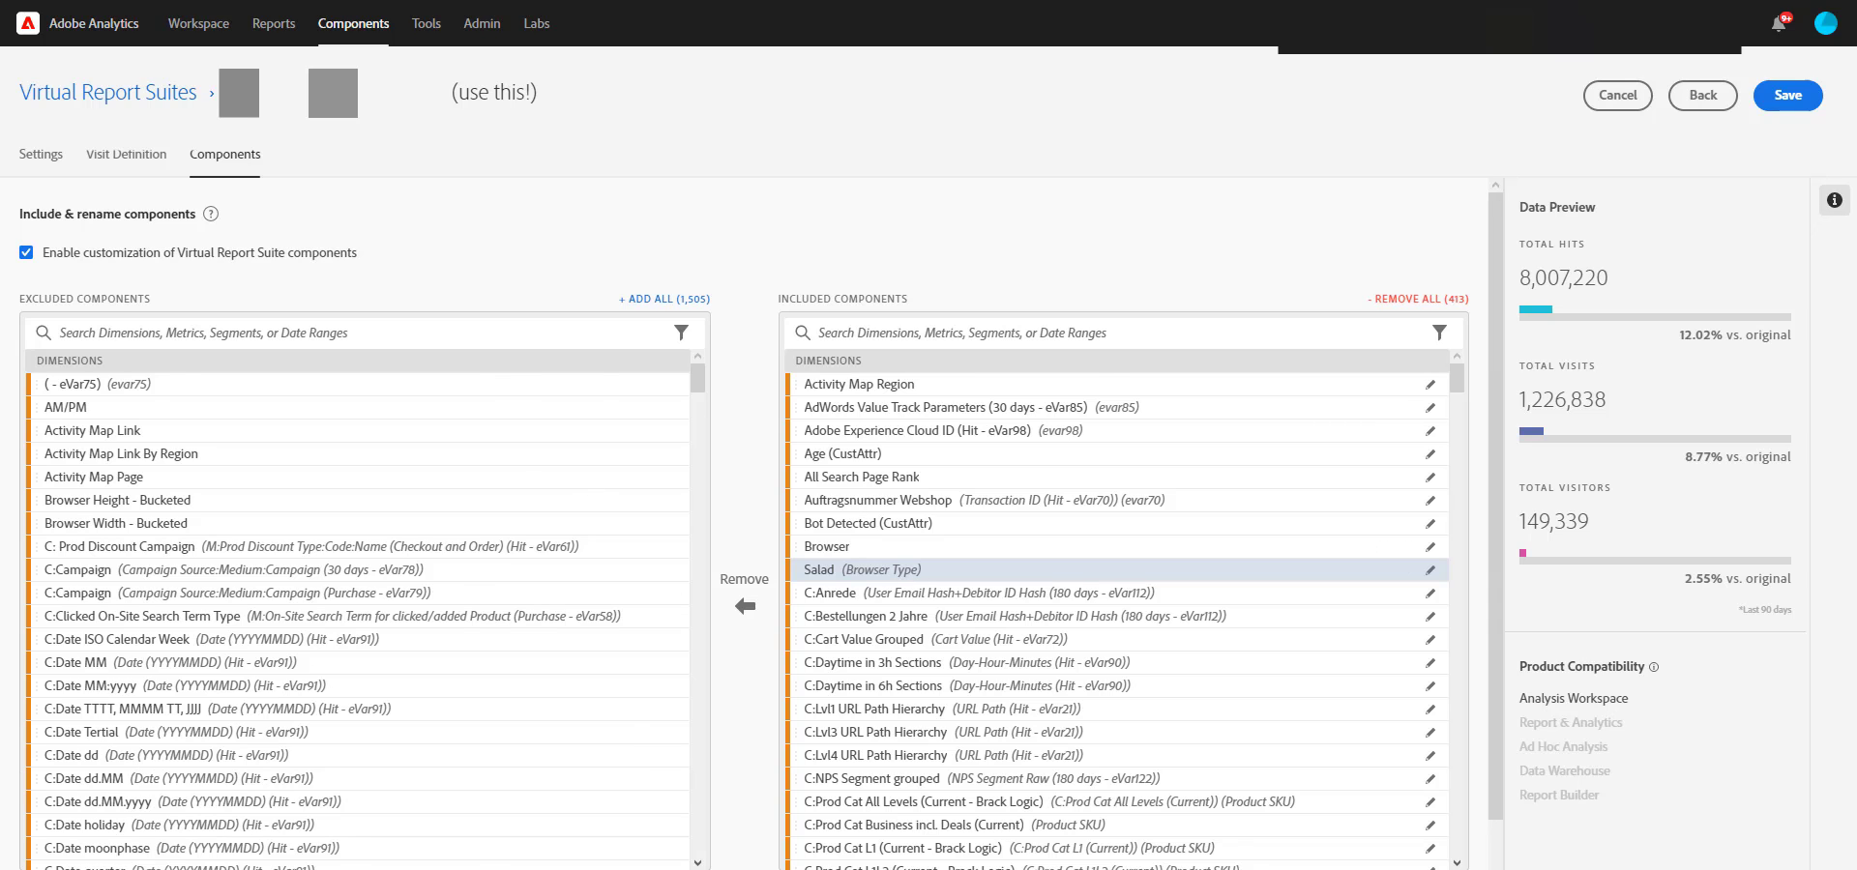
Switch to the Test Components Workspace project and compare the available components for the Freeform and Freeform (2) panels.
{"action": "key", "text": "ctrl+Tab"}
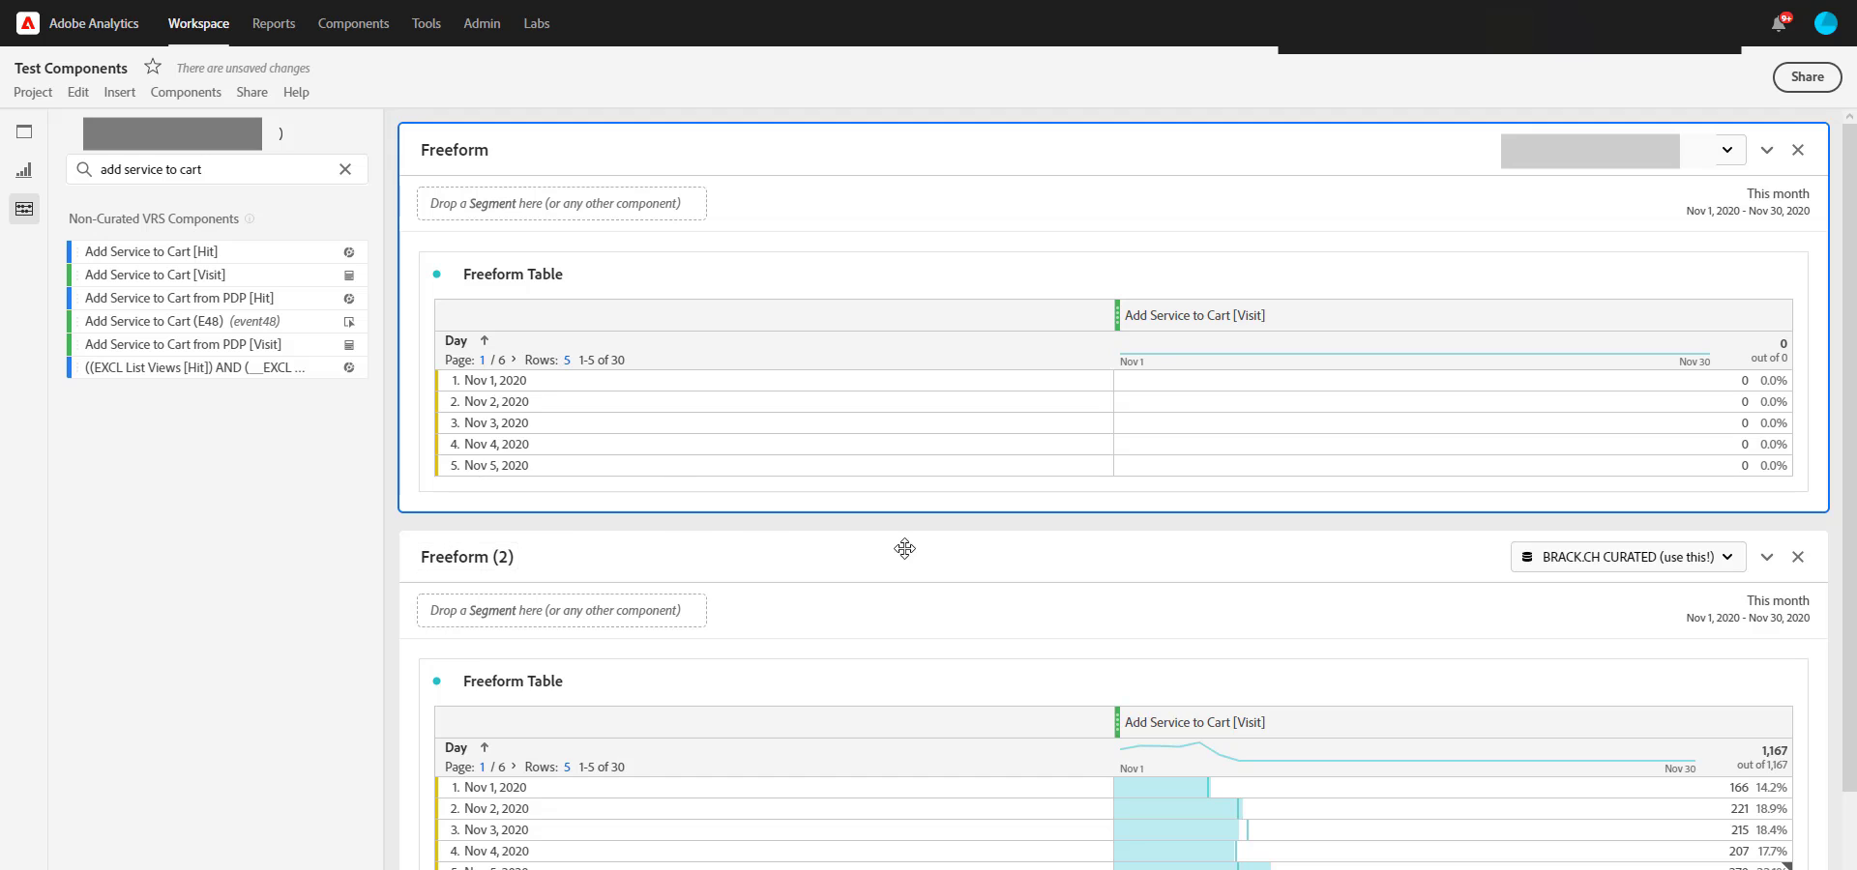
{"action": "left_click", "coordinate": [1392, 599]}
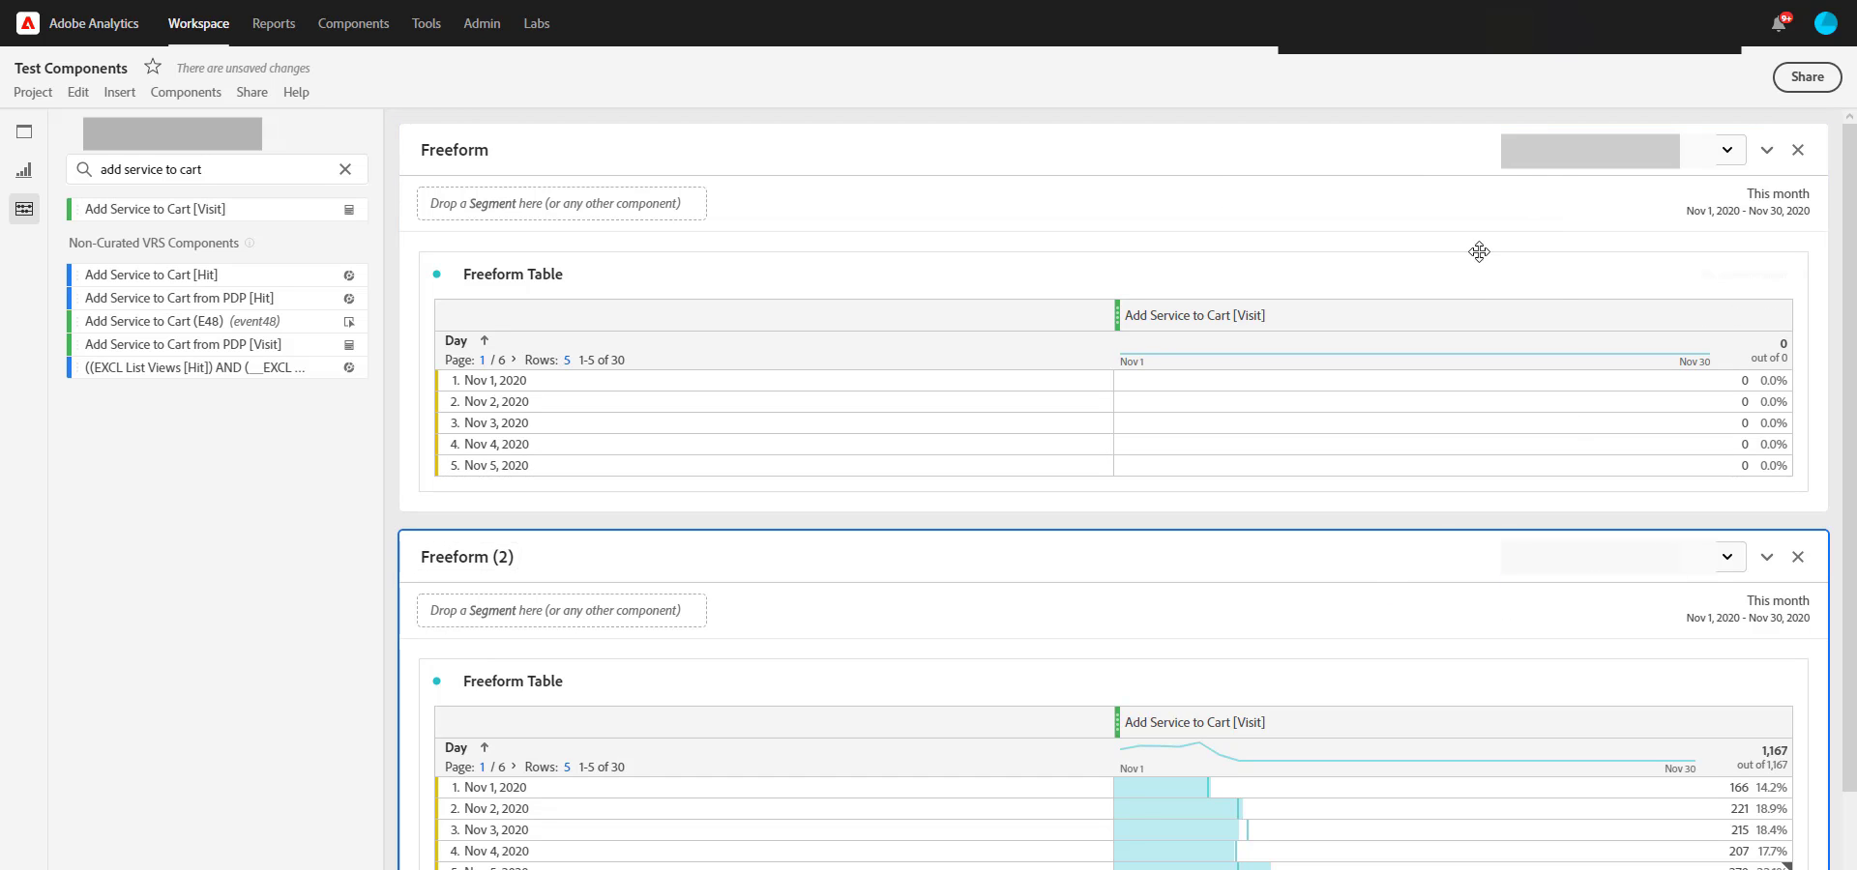
{"action": "left_click", "coordinate": [1408, 154]}
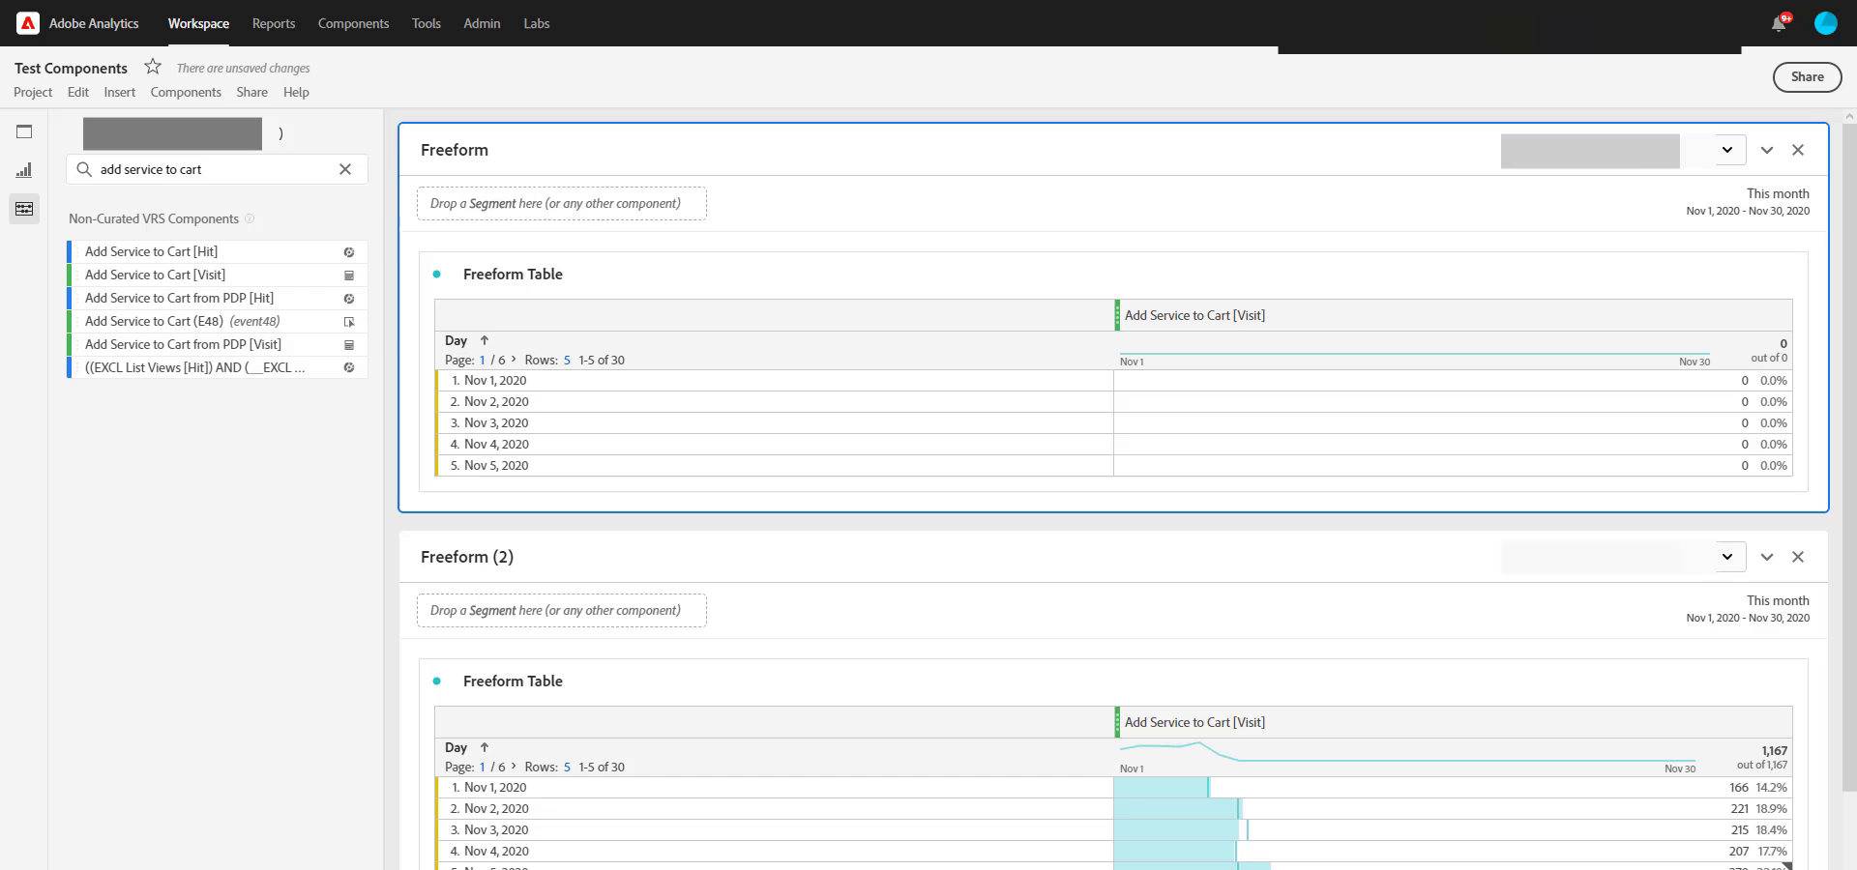
{"action": "left_click", "coordinate": [1447, 594]}
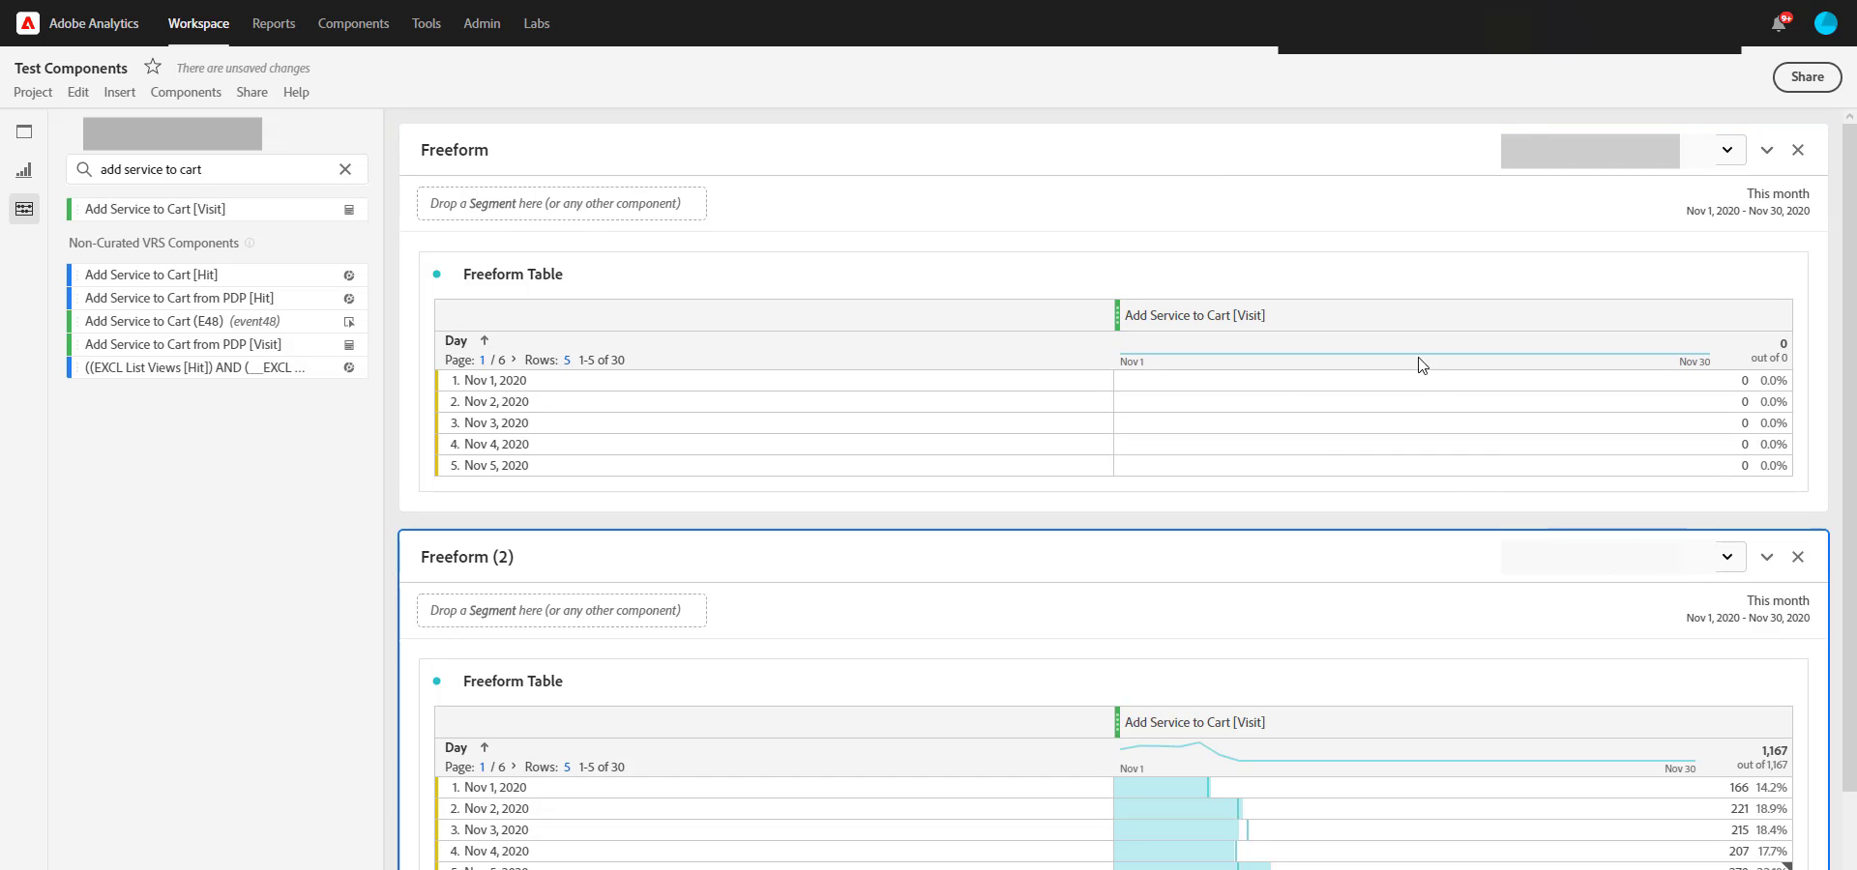
{"action": "left_click", "coordinate": [1355, 167]}
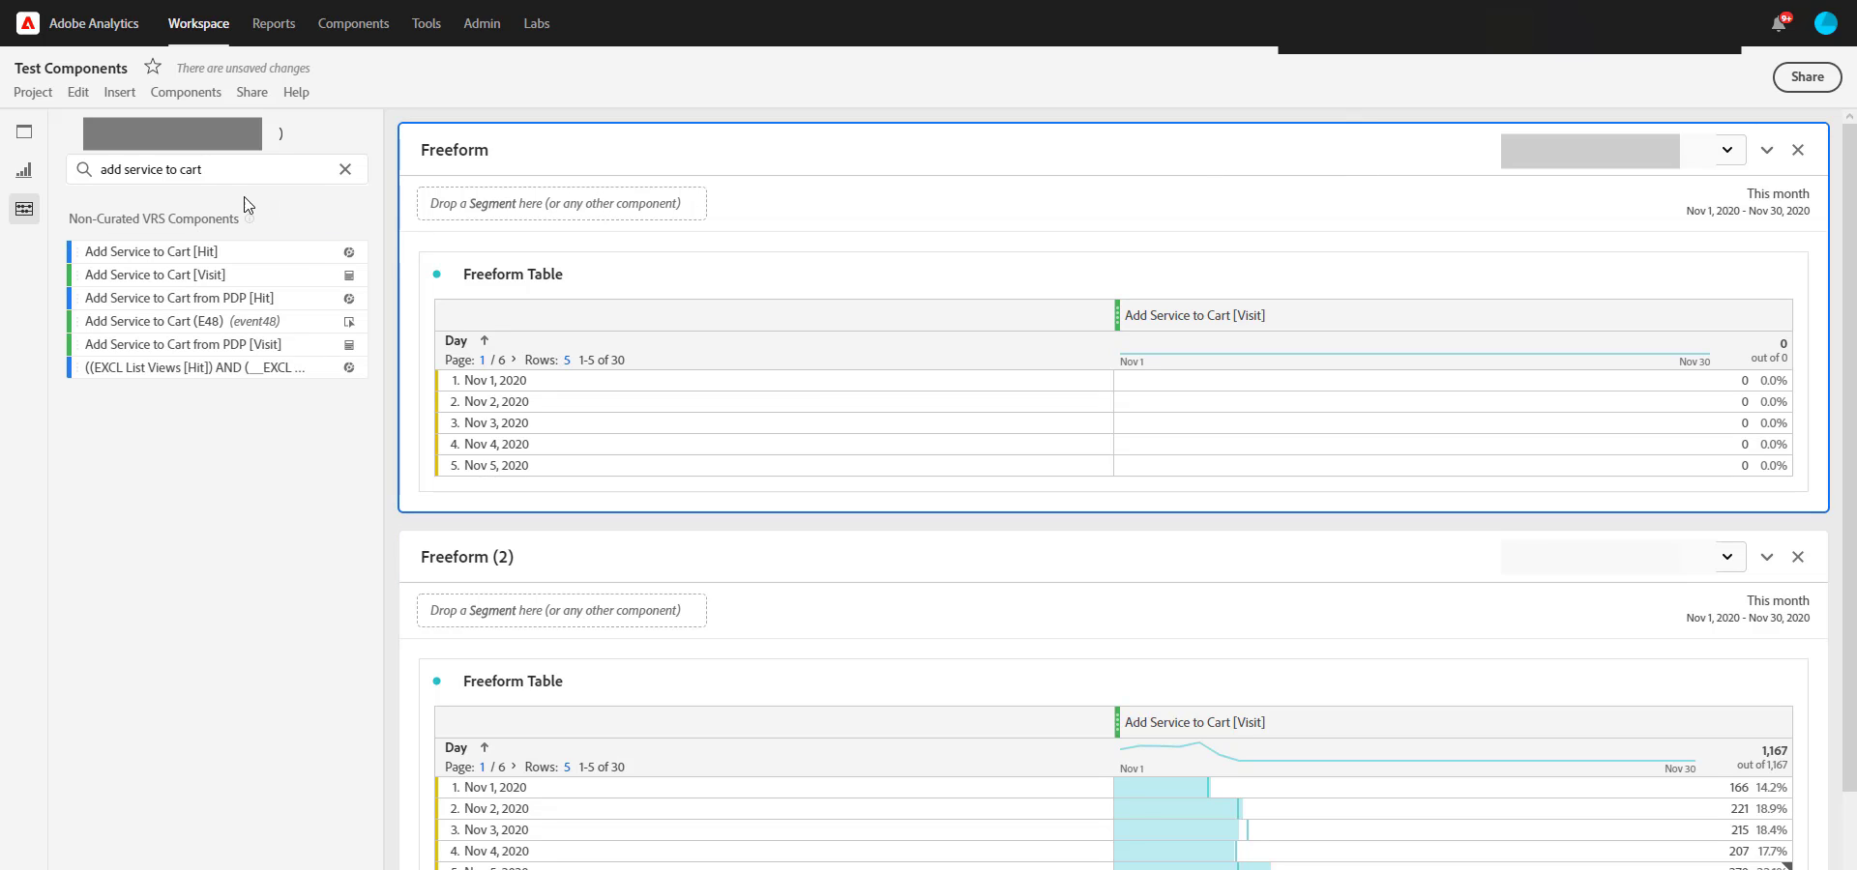
Examine which "add service to cart" components are curated or non-curated in each panel, and clear the component search.
{"action": "left_click", "coordinate": [224, 174]}
{"action": "left_click", "coordinate": [223, 174]}
{"action": "left_click_drag", "start_coordinate": [68, 219], "coordinate": [207, 218]}
{"action": "left_click", "coordinate": [210, 218]}
{"action": "left_click", "coordinate": [1322, 564]}
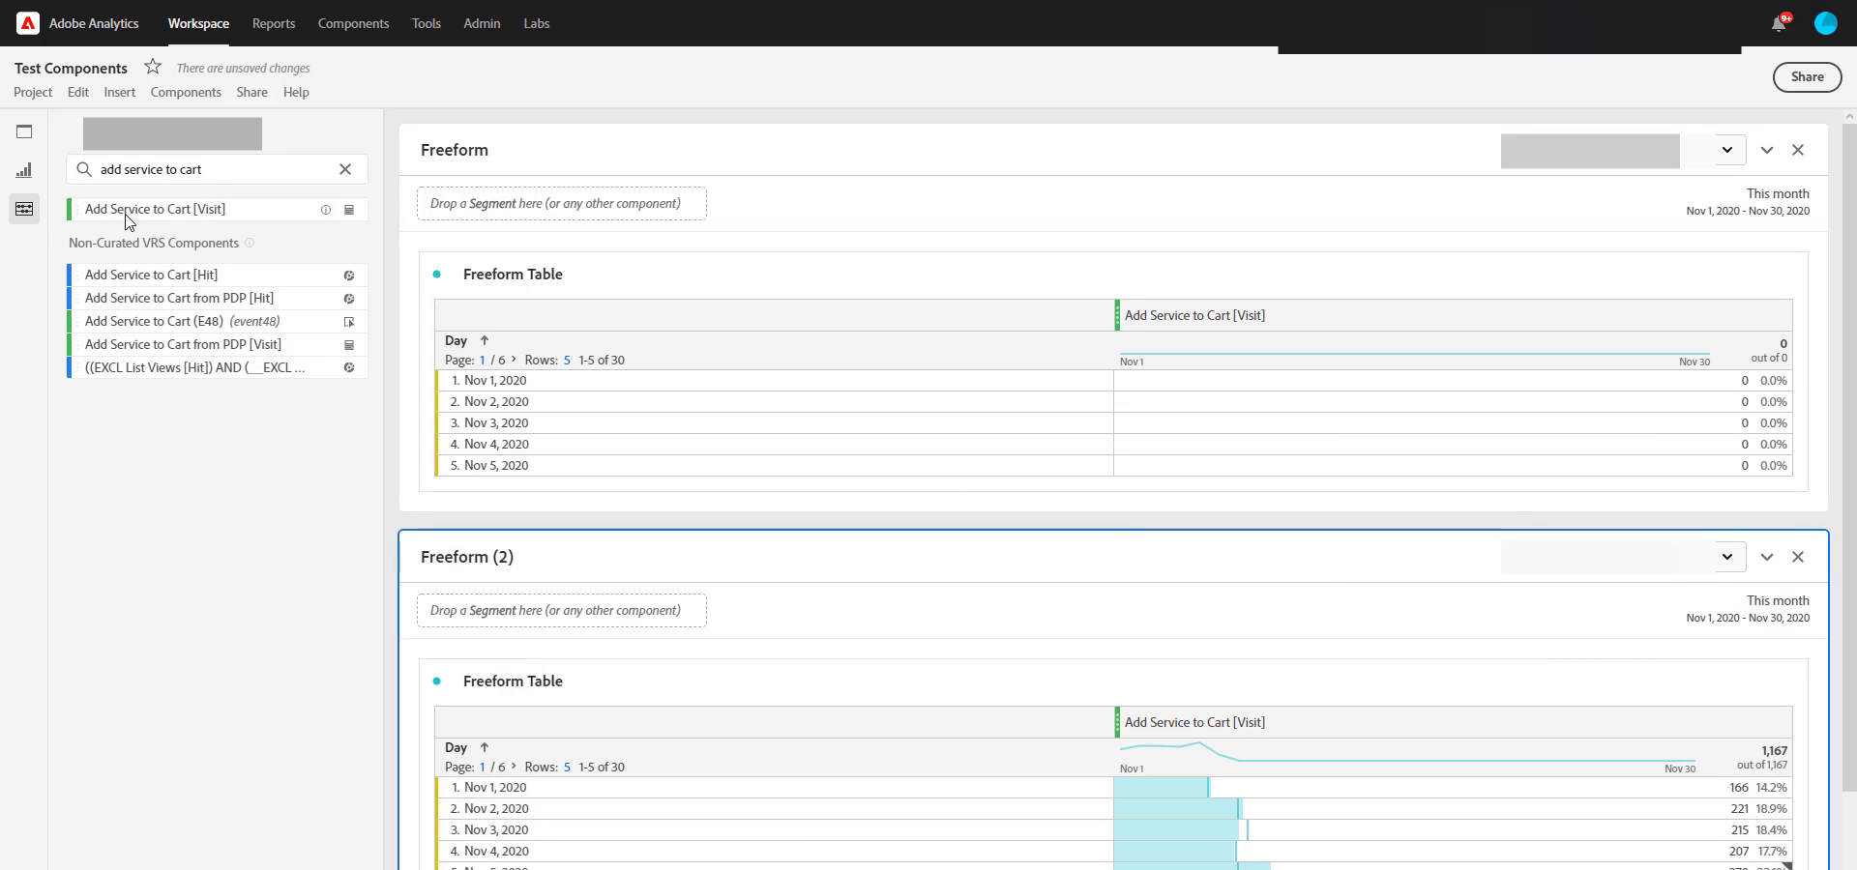
{"action": "left_click", "coordinate": [127, 216]}
{"action": "left_click", "coordinate": [136, 170]}
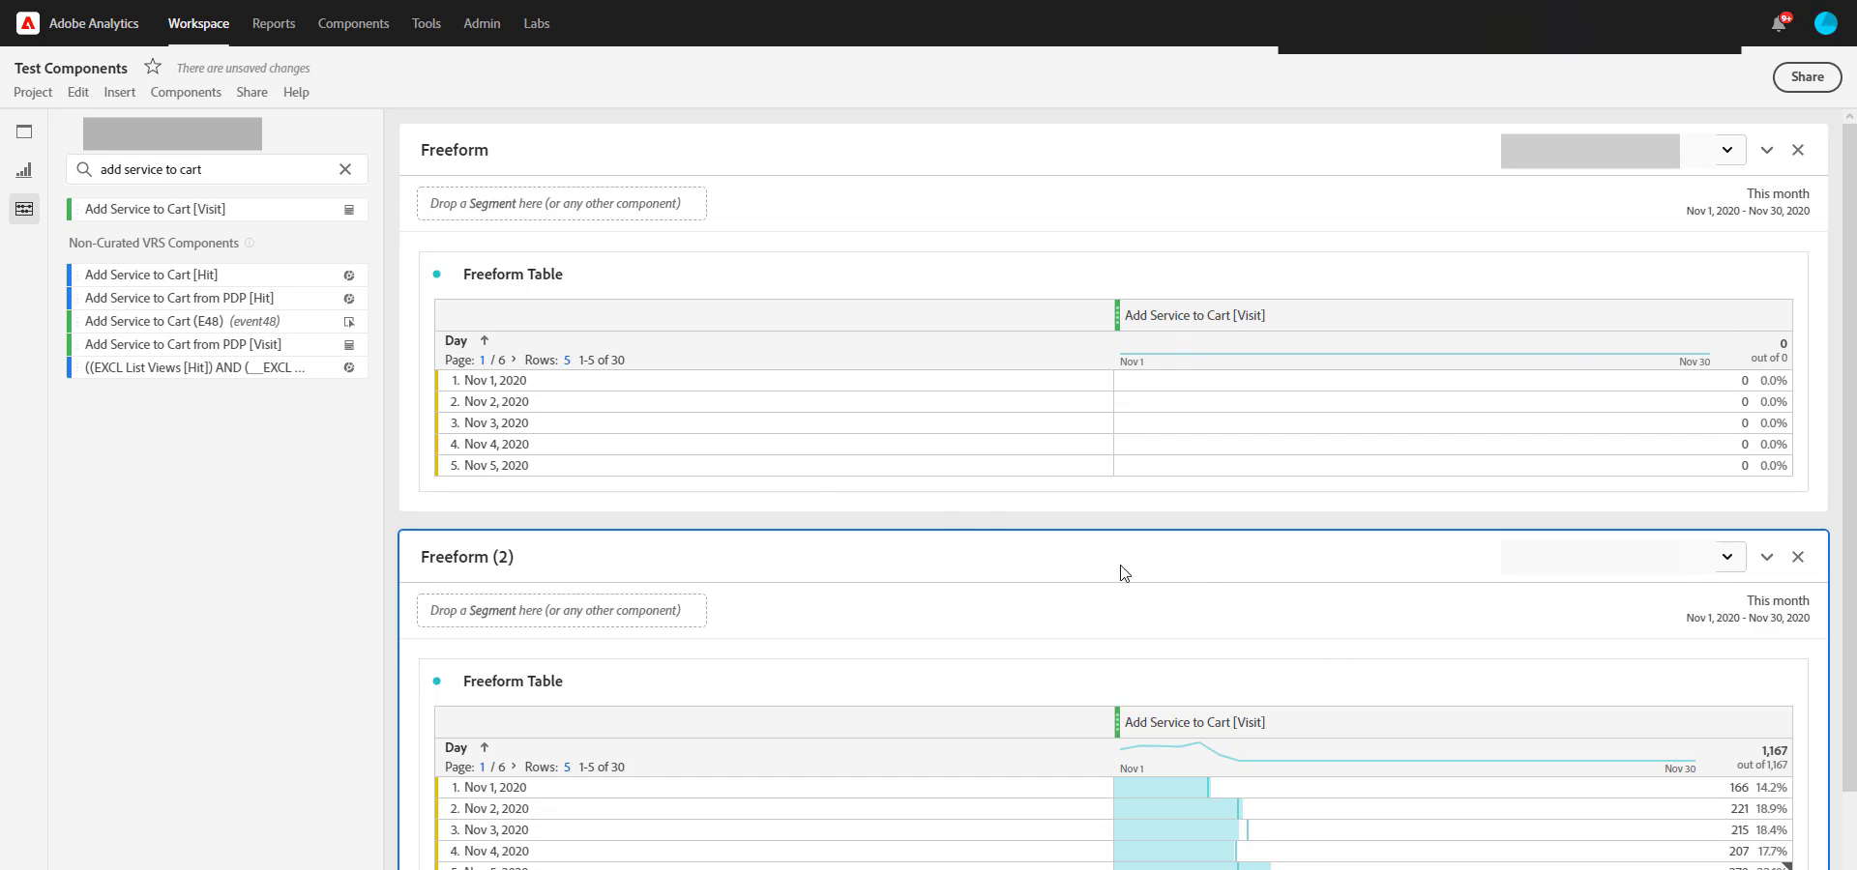
{"action": "left_click", "coordinate": [1226, 146]}
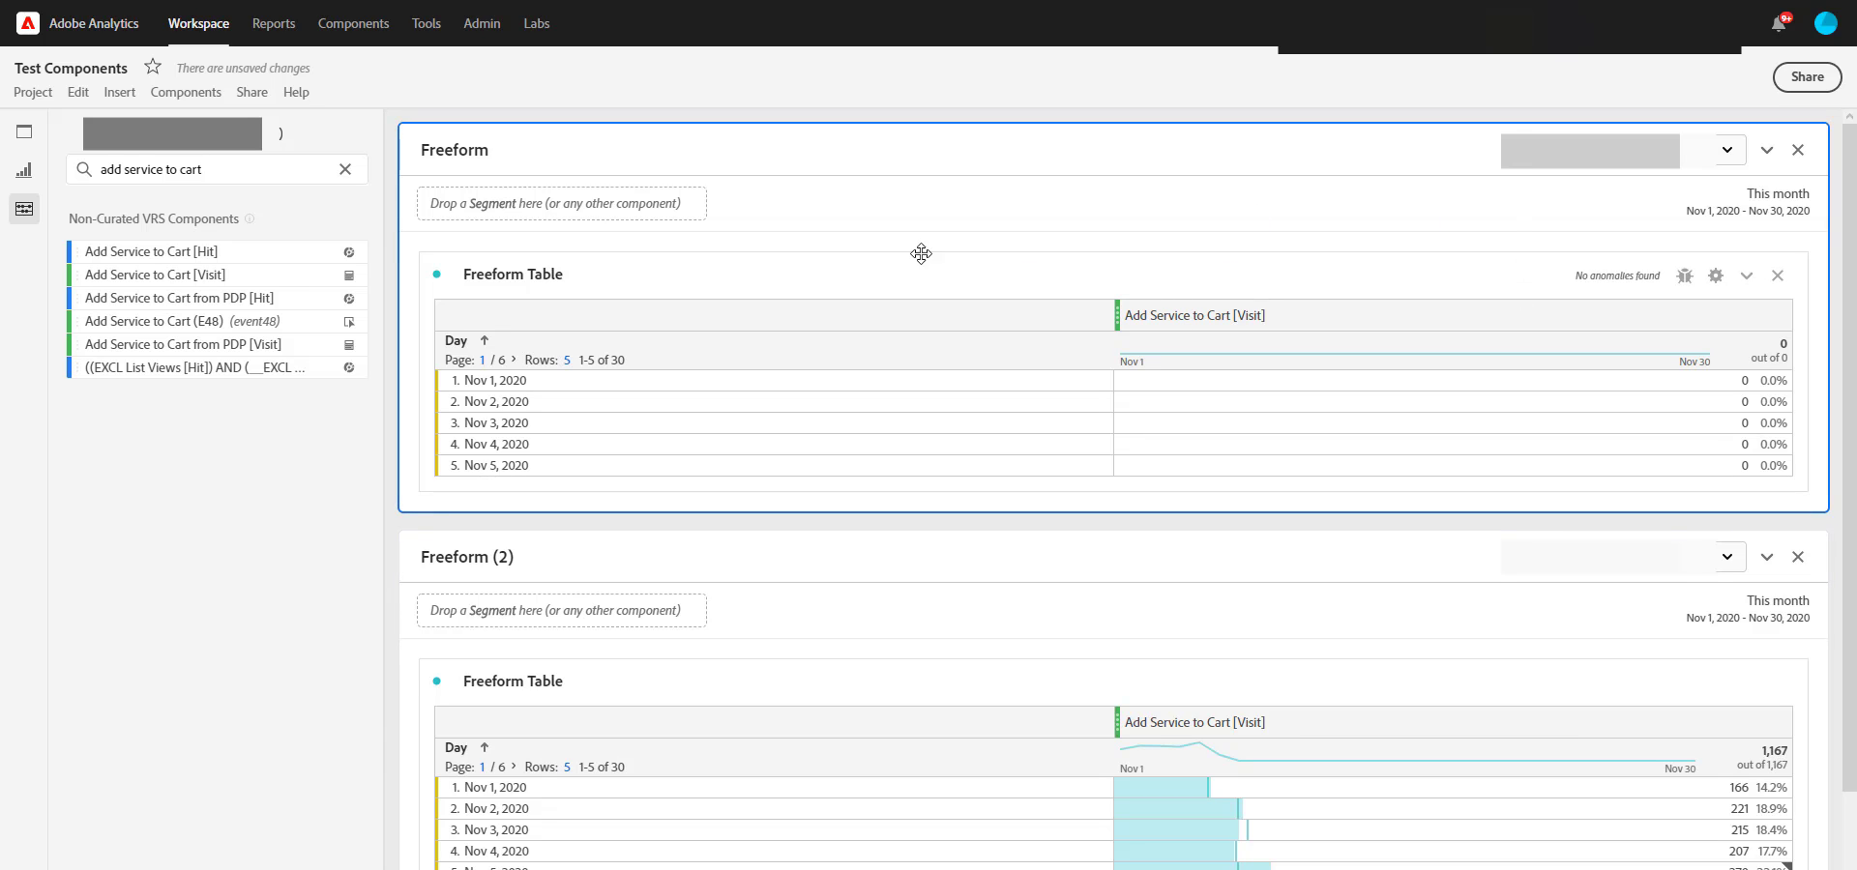
{"action": "mouse_move", "coordinate": [249, 218]}
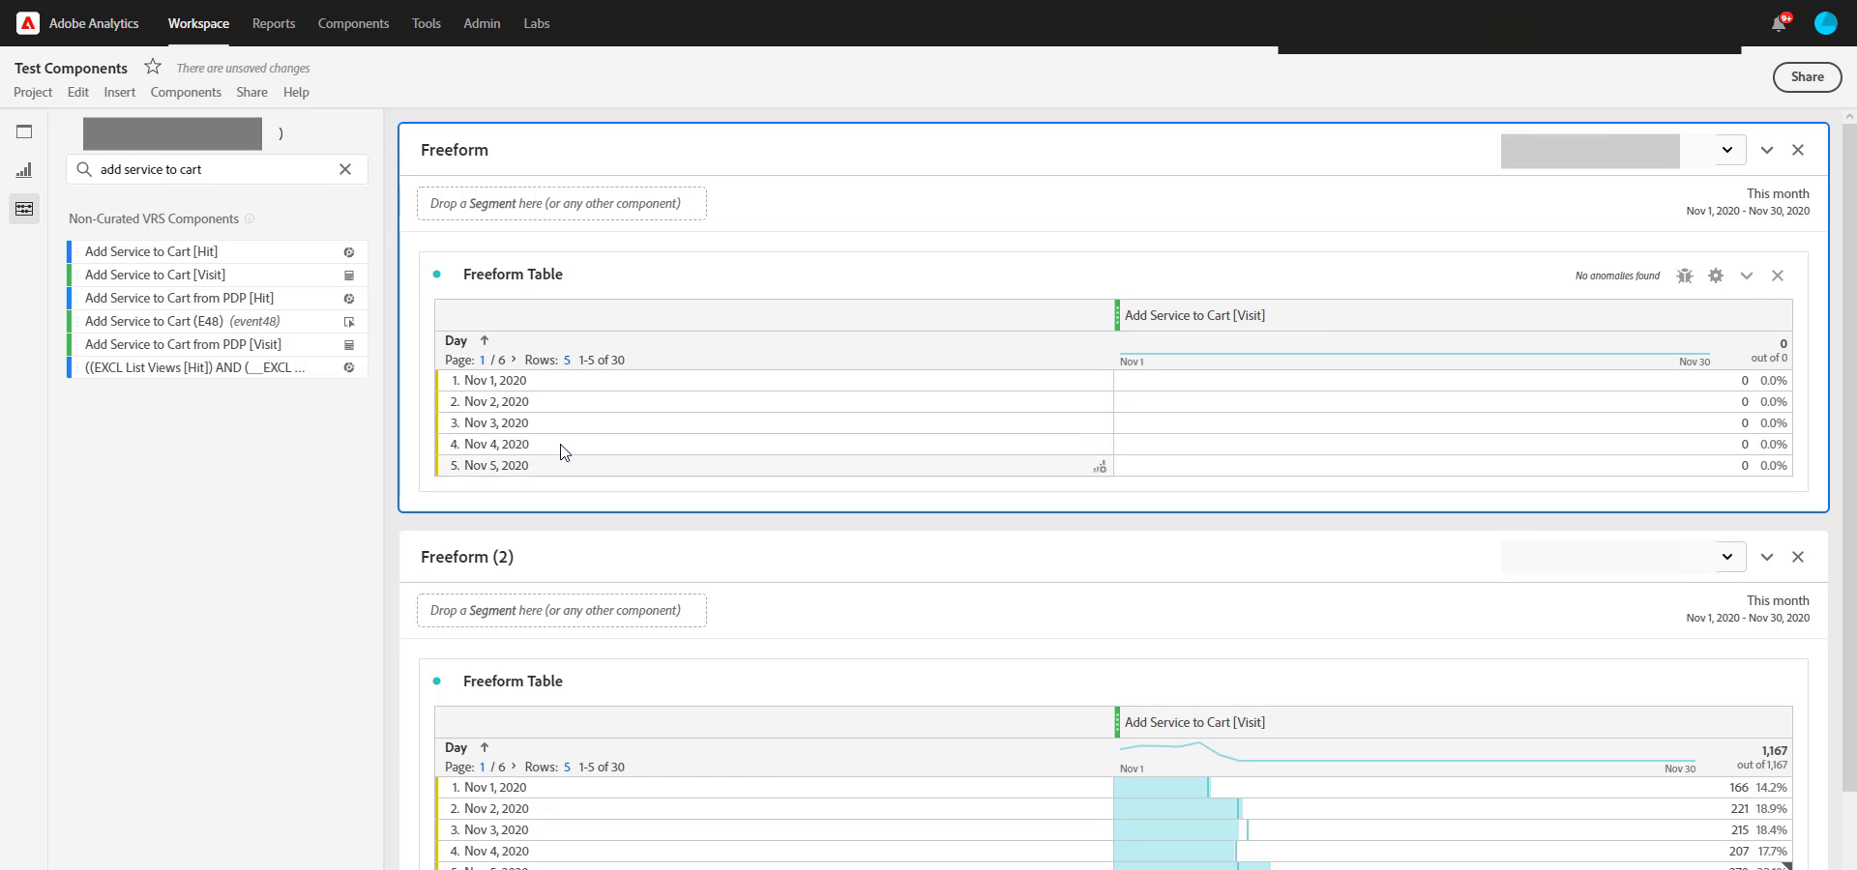
{"action": "left_click", "coordinate": [343, 170]}
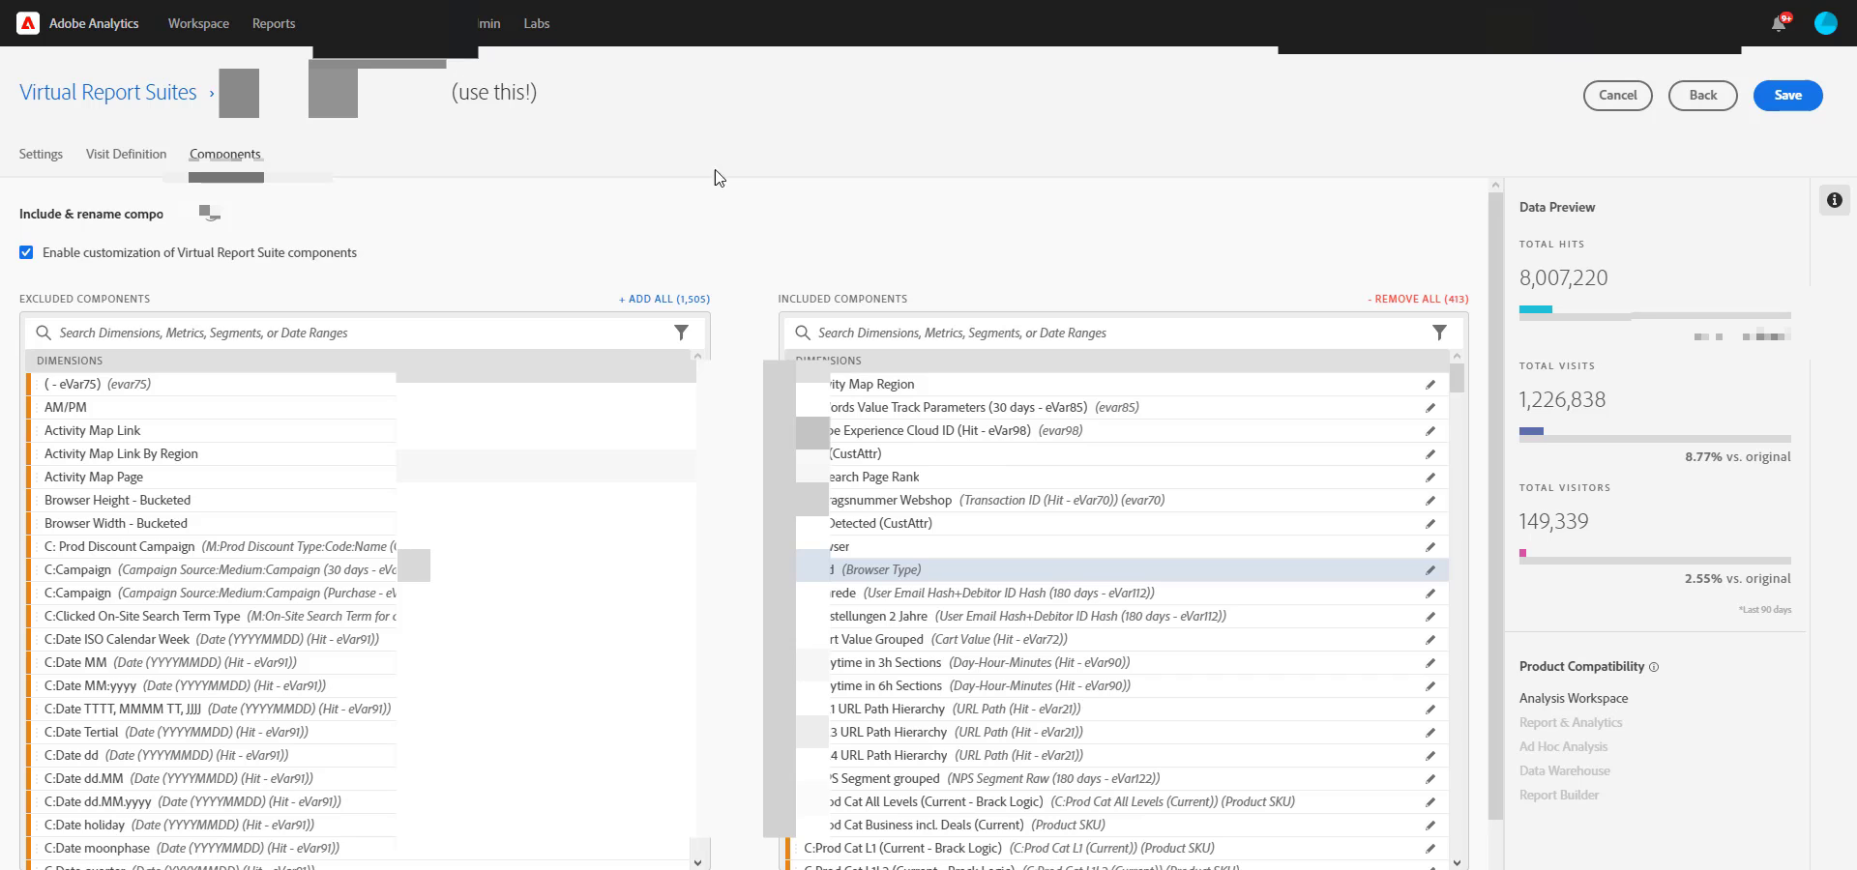
Switch to the Adobe-Component-Editor sheet in Google Sheets and set the VRS ID to vrs_compet2_brackchcuratedusethi_4.
{"action": "key", "text": "ctrl+Tab"}
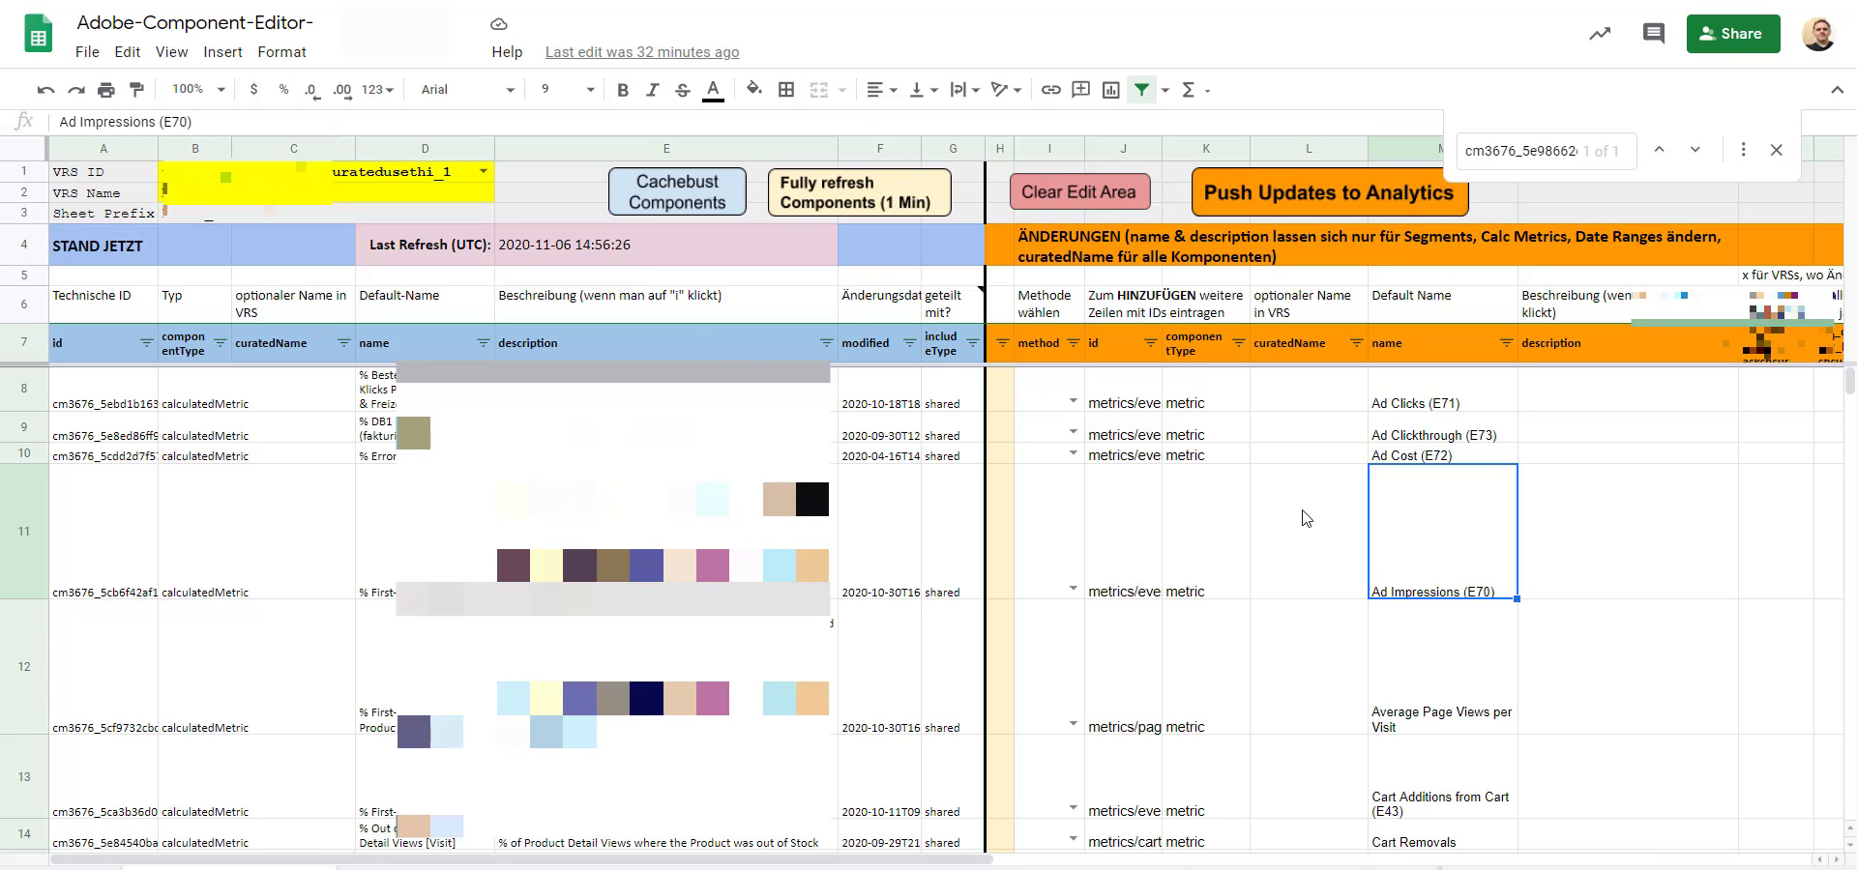
{"action": "left_click", "coordinate": [390, 488]}
{"action": "left_click", "coordinate": [482, 173]}
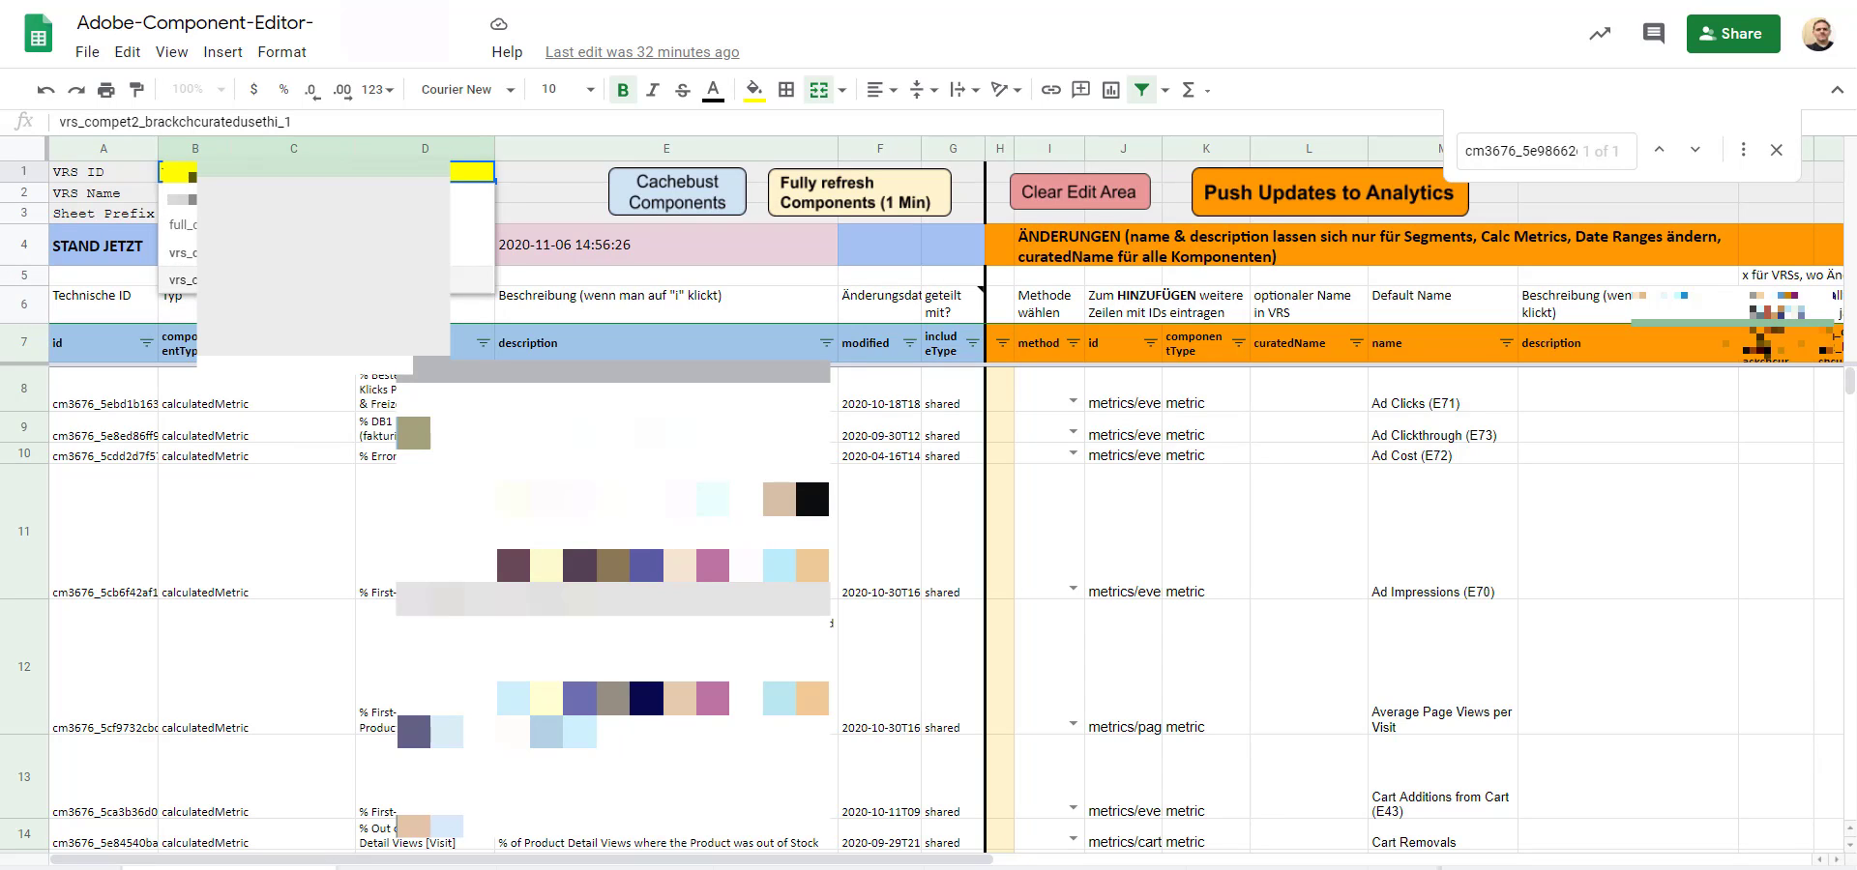
{"action": "left_click", "coordinate": [184, 280]}
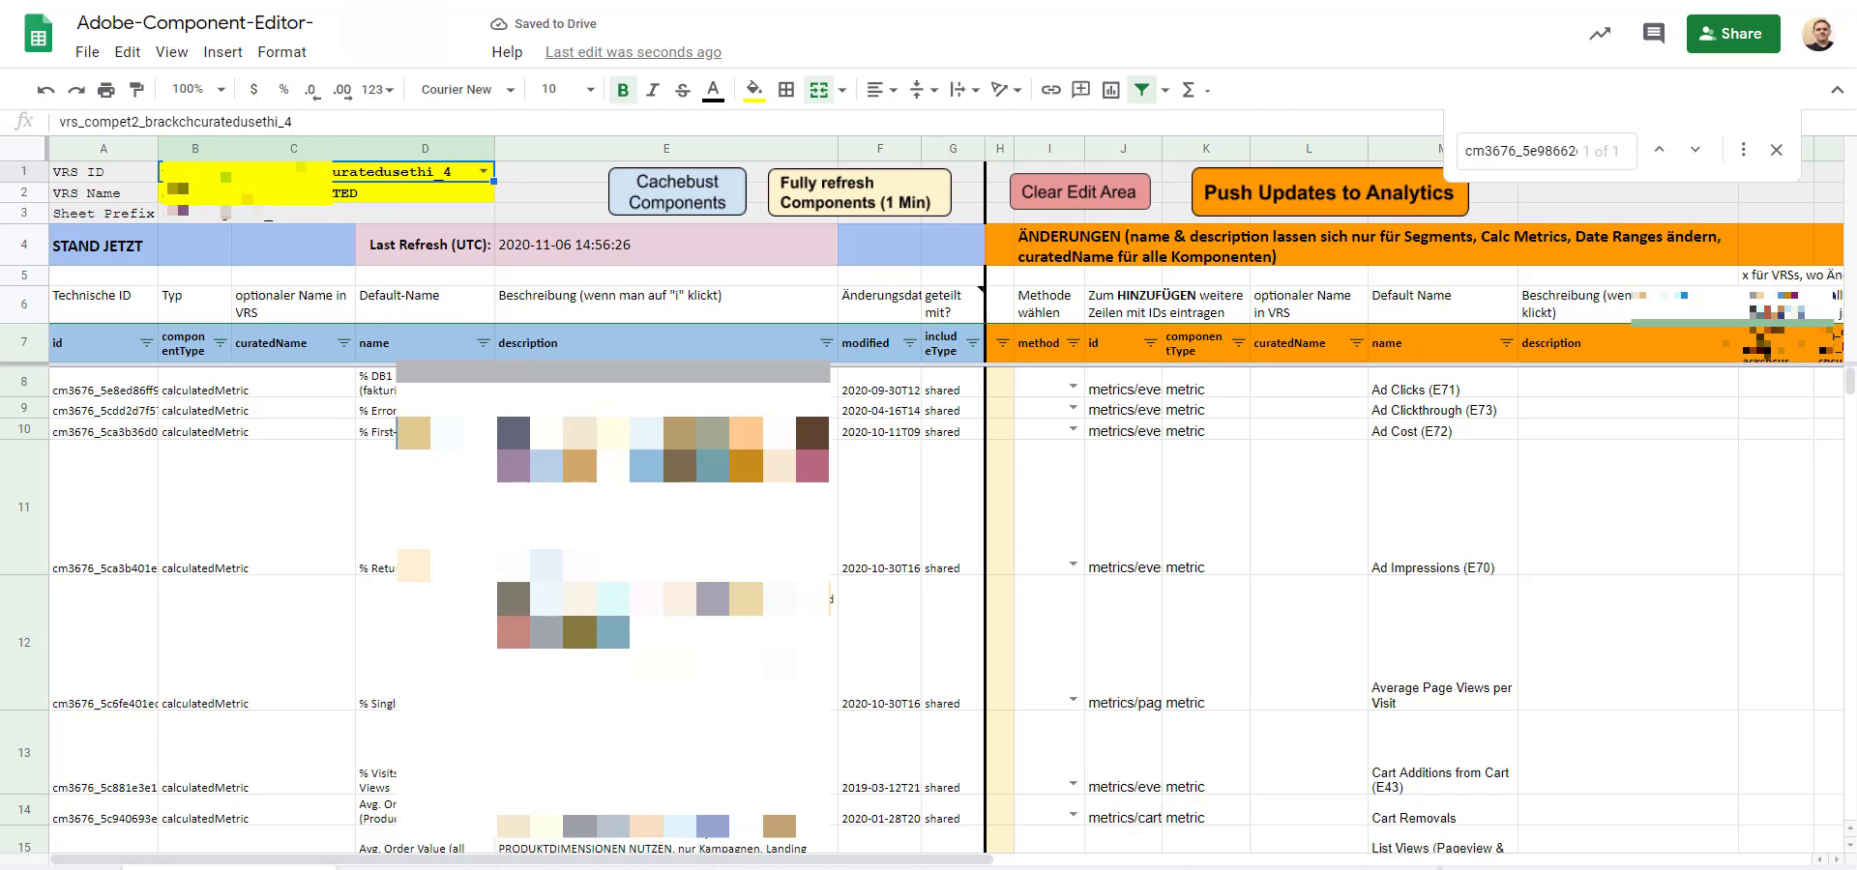
Review the id, component type, curated name, default name, description and modified columns for the calculated metric in row 8 and dimension in row 223.
{"action": "left_click", "coordinate": [649, 532]}
{"action": "scroll", "coordinate": [662, 580], "scroll_direction": "down", "scroll_amount": 4}
{"action": "scroll", "coordinate": [677, 639], "scroll_direction": "up", "scroll_amount": 4}
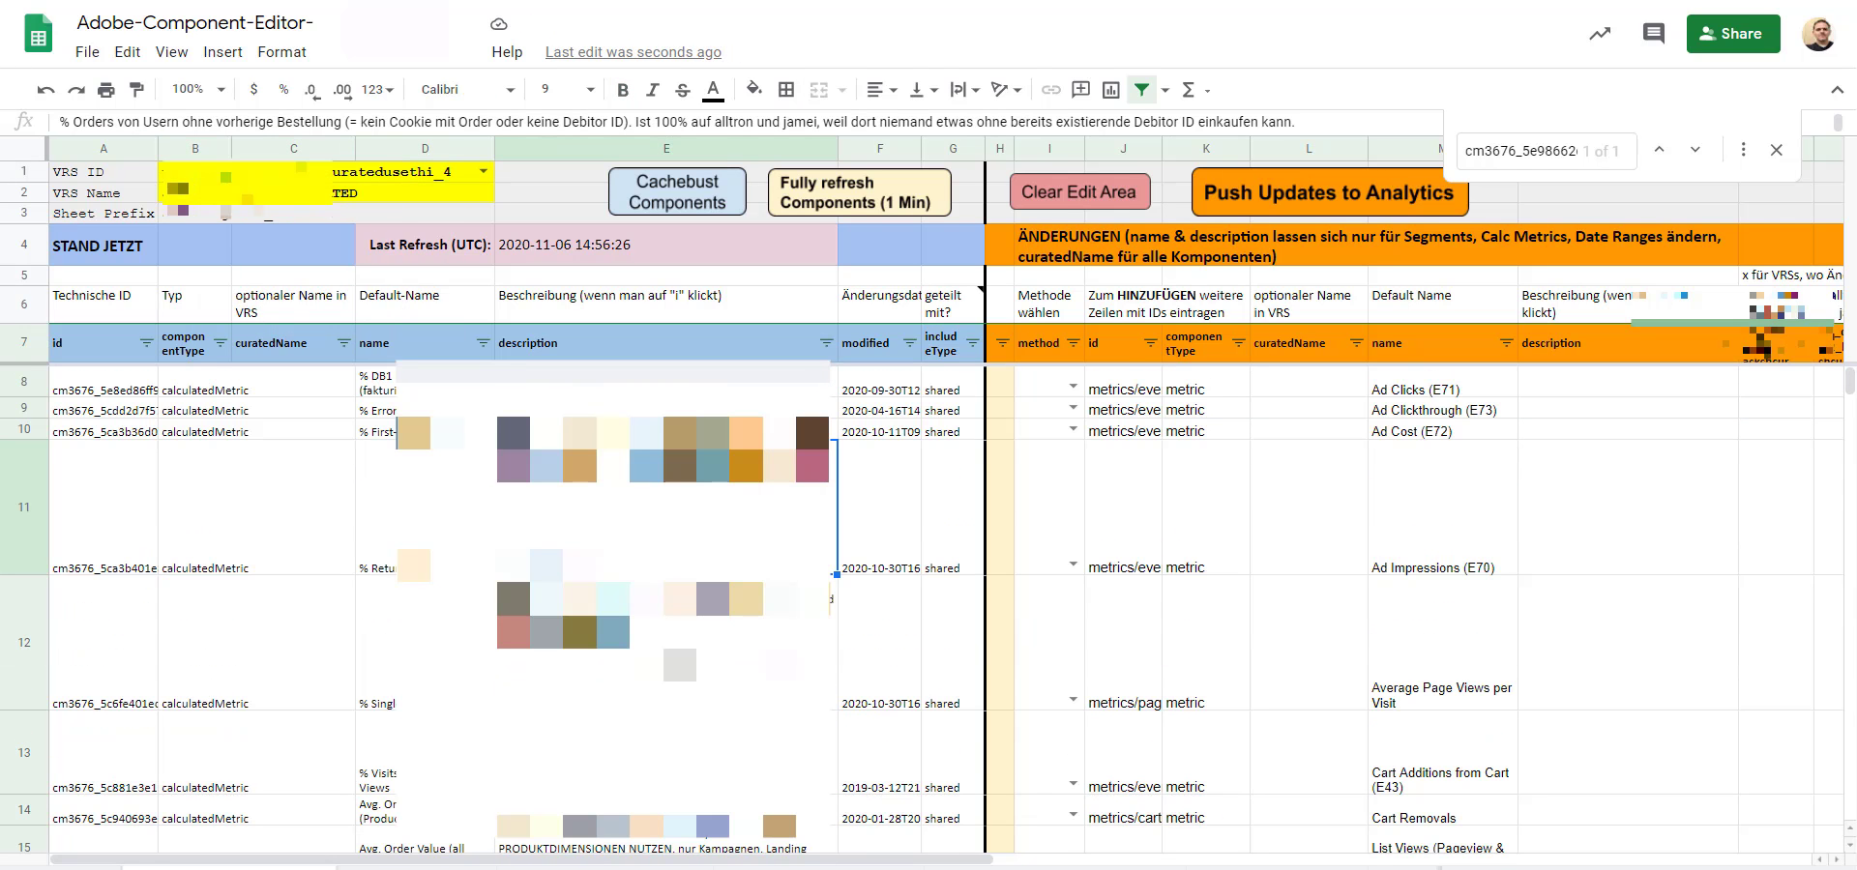
{"action": "left_click", "coordinate": [108, 389]}
{"action": "left_click", "coordinate": [206, 385]}
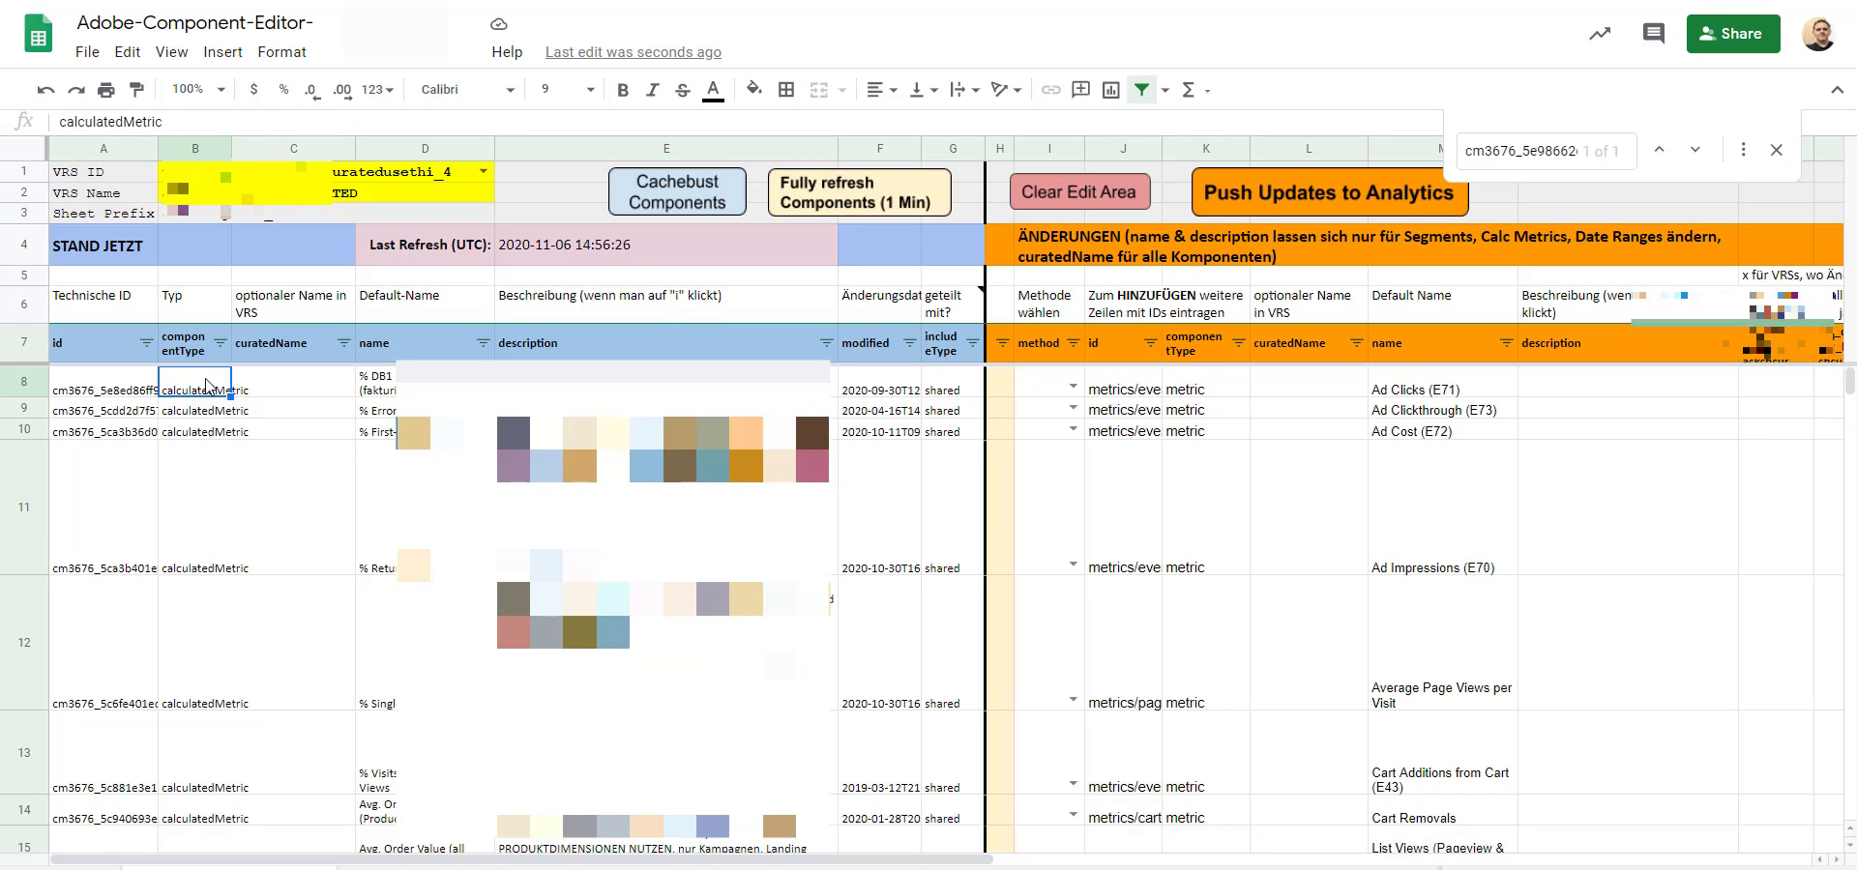
{"action": "left_click", "coordinate": [312, 387]}
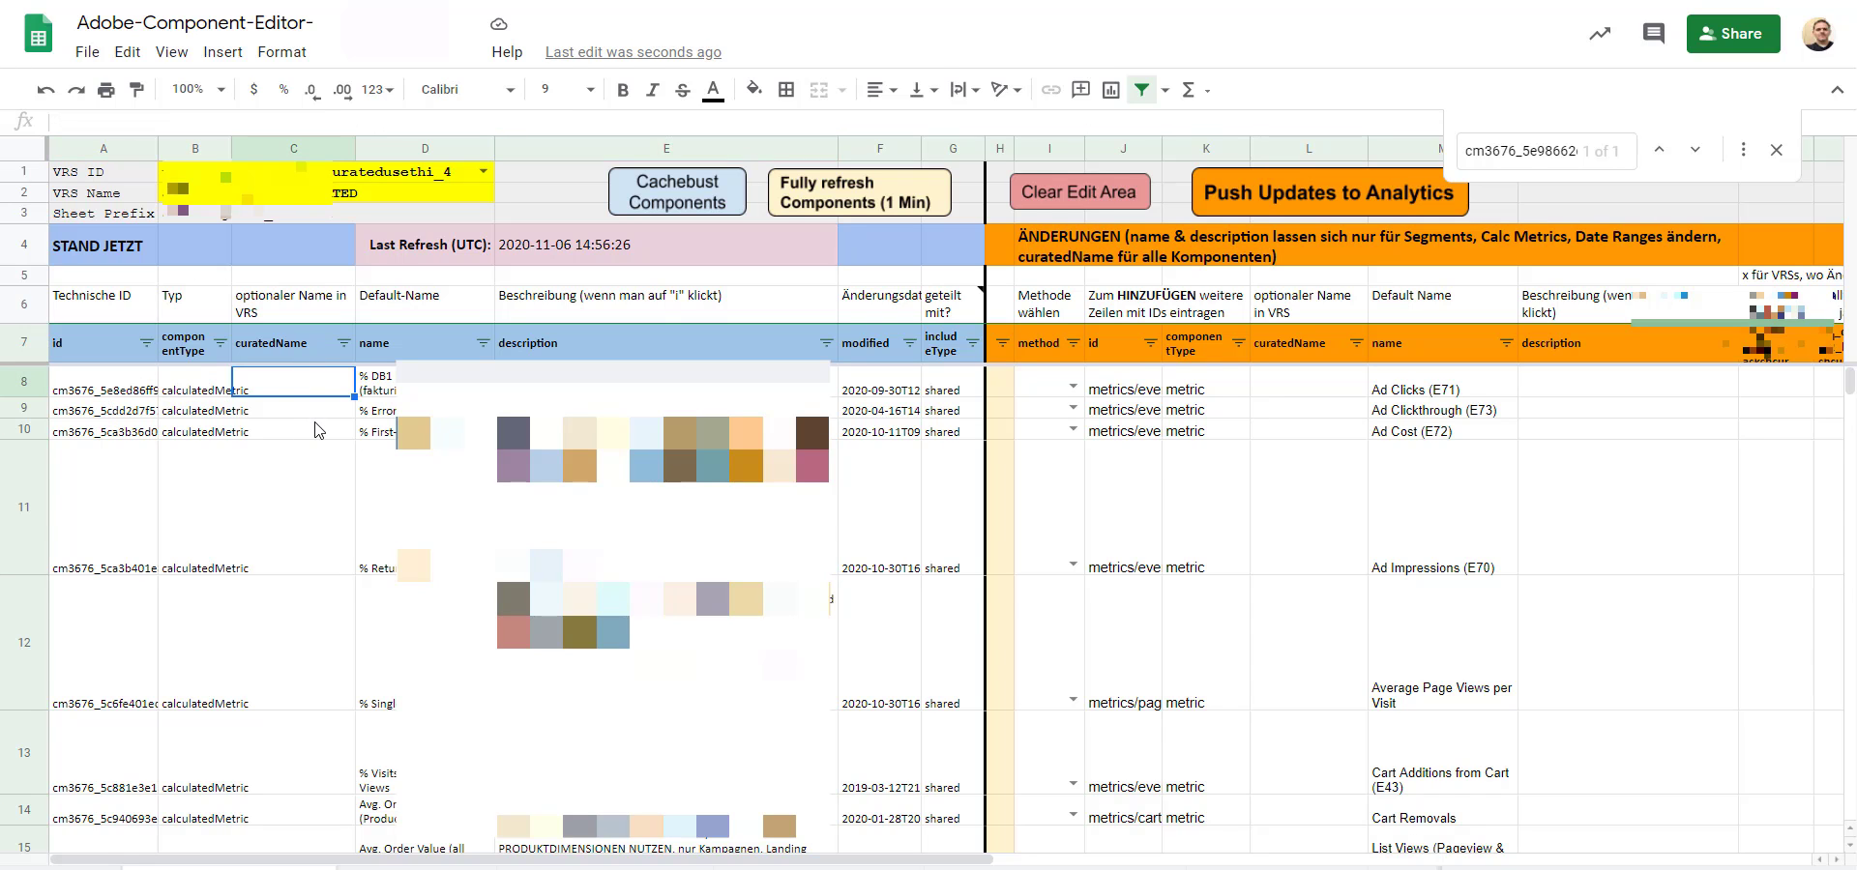
{"action": "scroll", "coordinate": [299, 532], "scroll_direction": "down", "scroll_amount": 15}
{"action": "scroll", "coordinate": [303, 632], "scroll_direction": "down", "scroll_amount": 6}
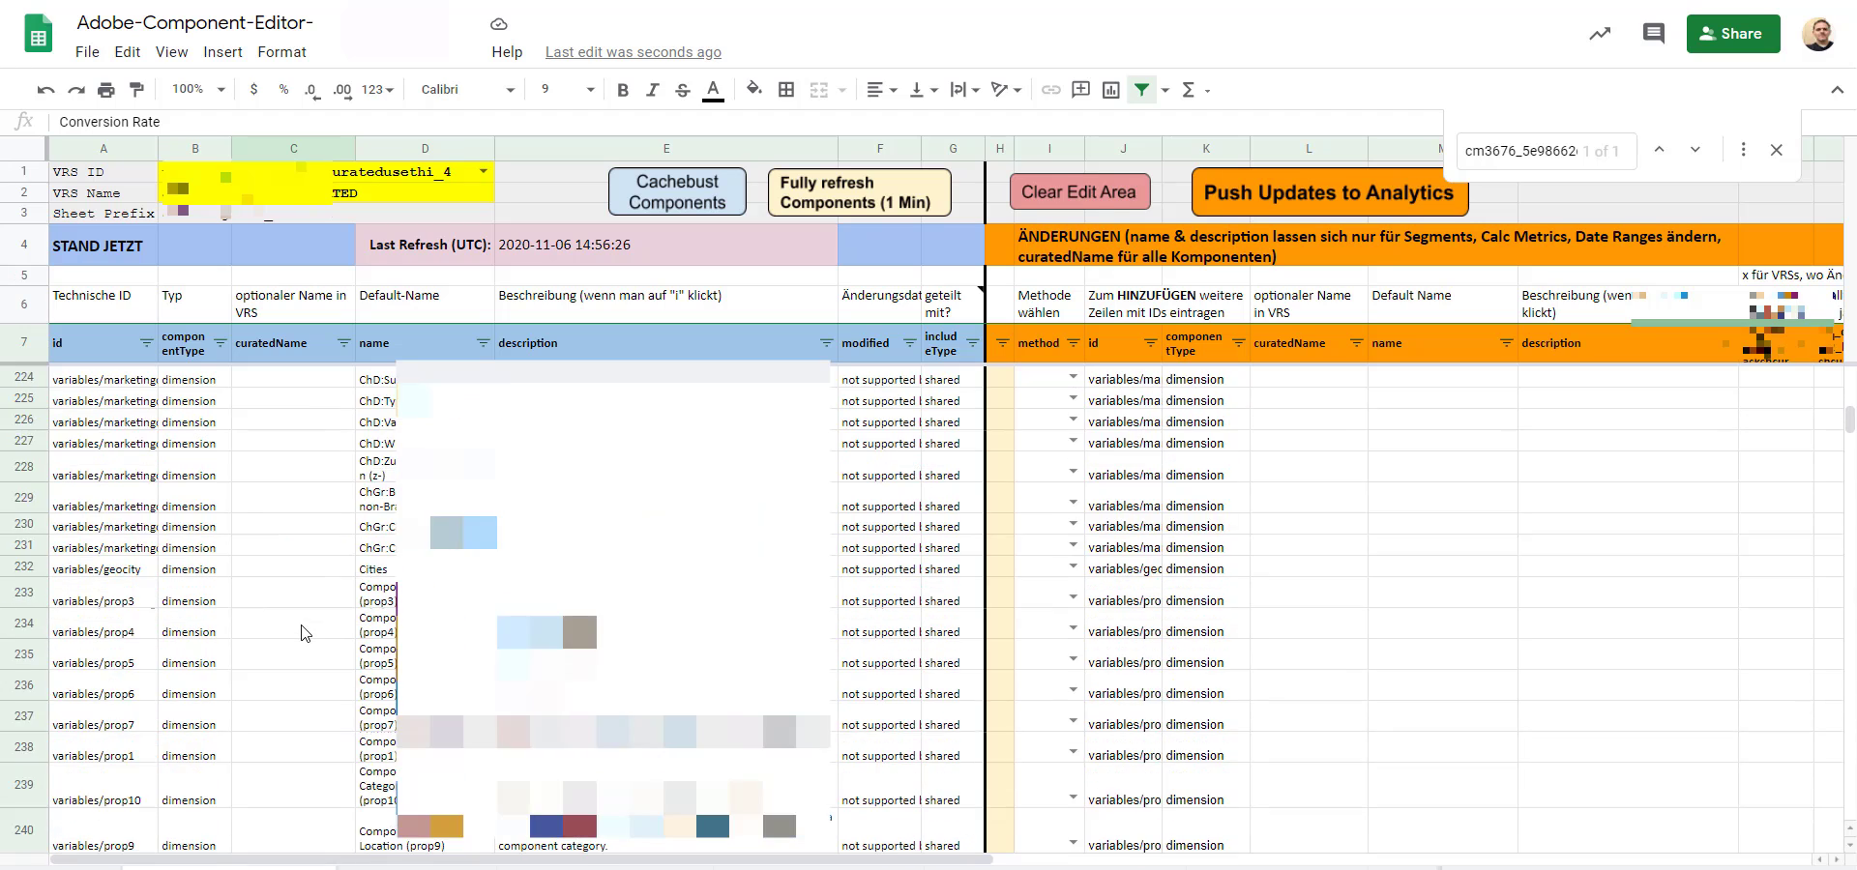
{"action": "left_click", "coordinate": [291, 616]}
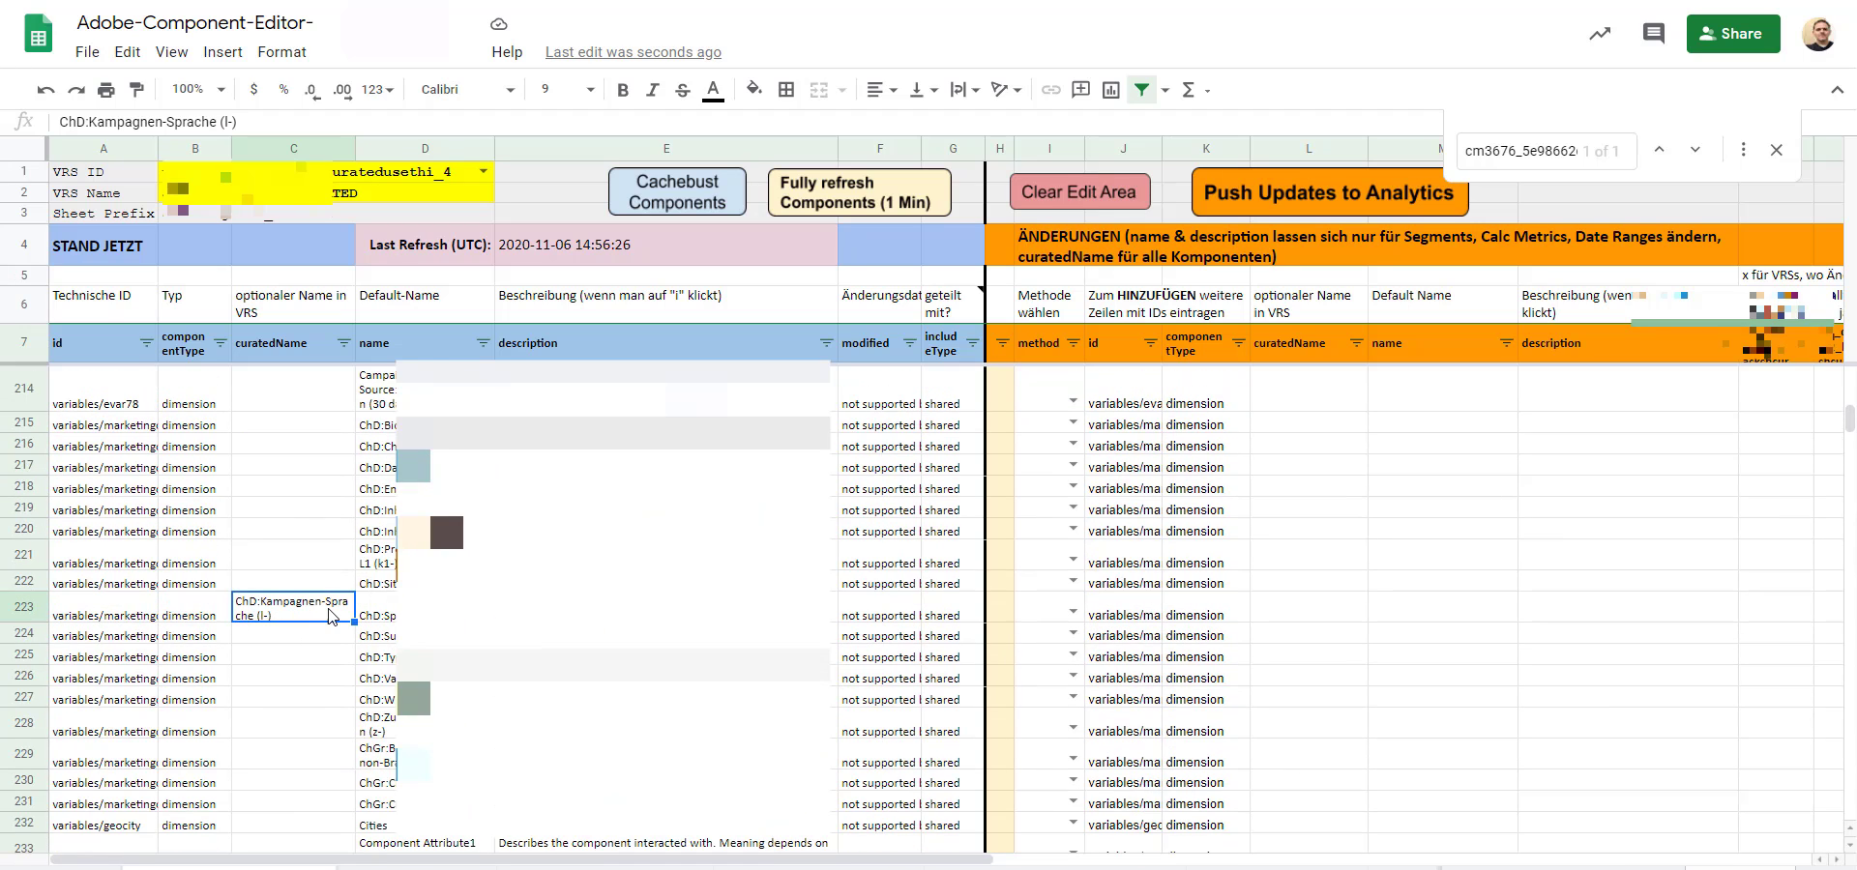
{"action": "left_click", "coordinate": [416, 611]}
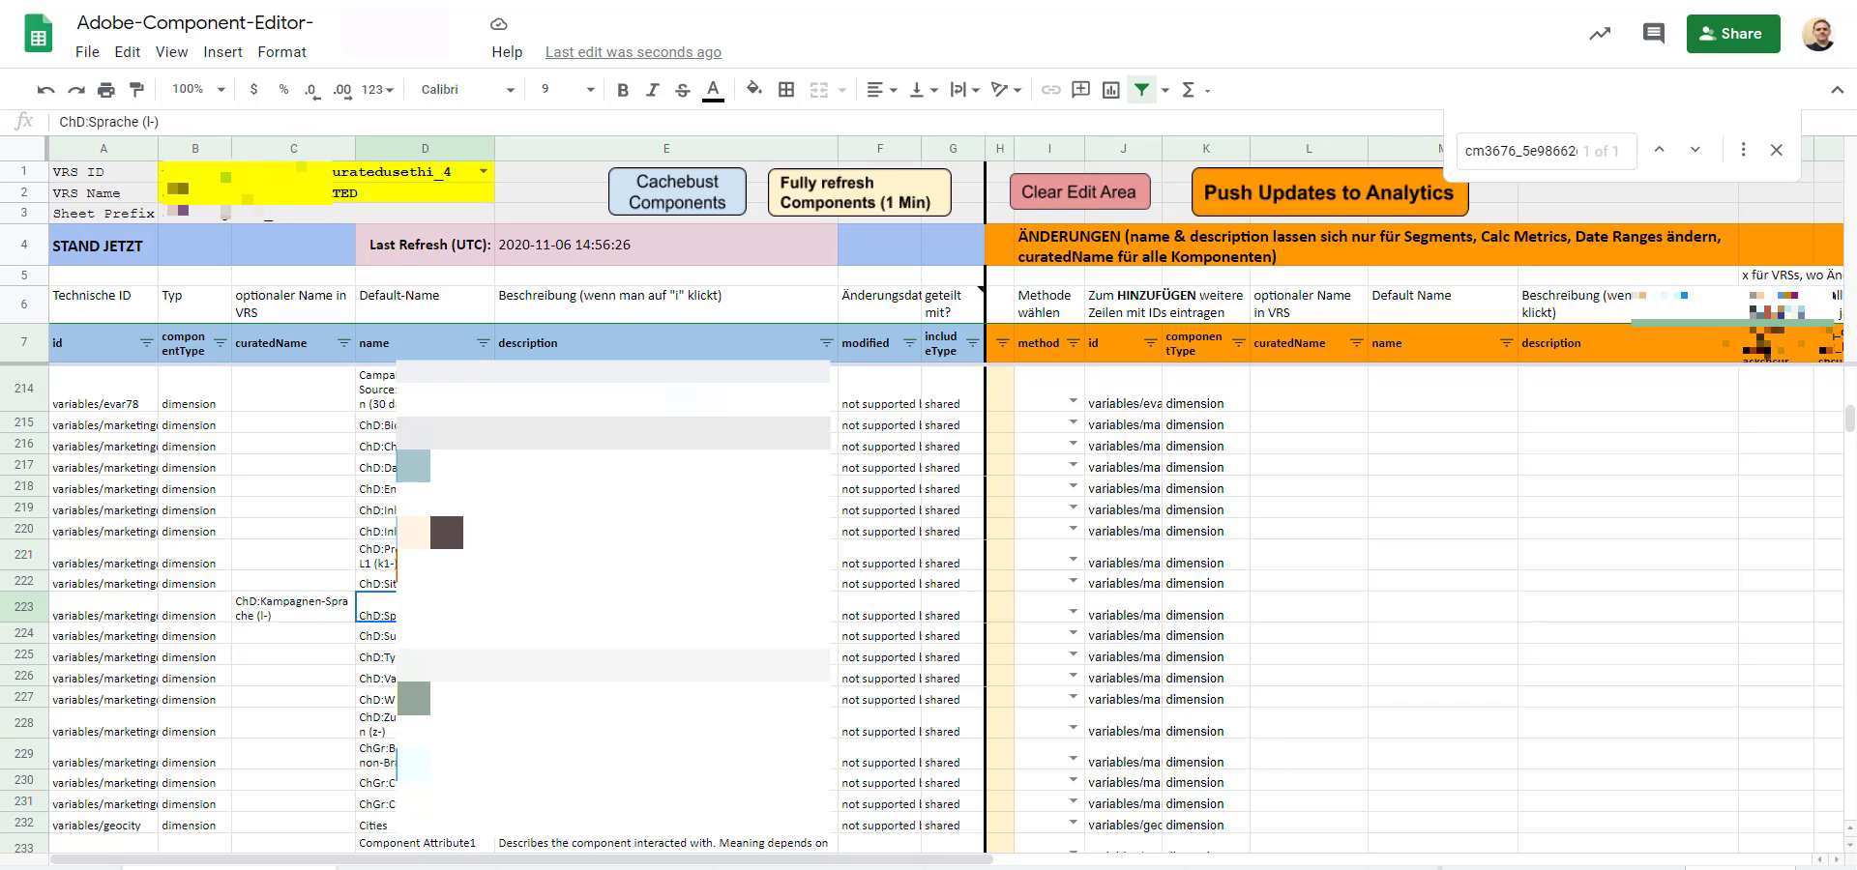
{"action": "left_click", "coordinate": [600, 609]}
{"action": "left_click", "coordinate": [888, 615]}
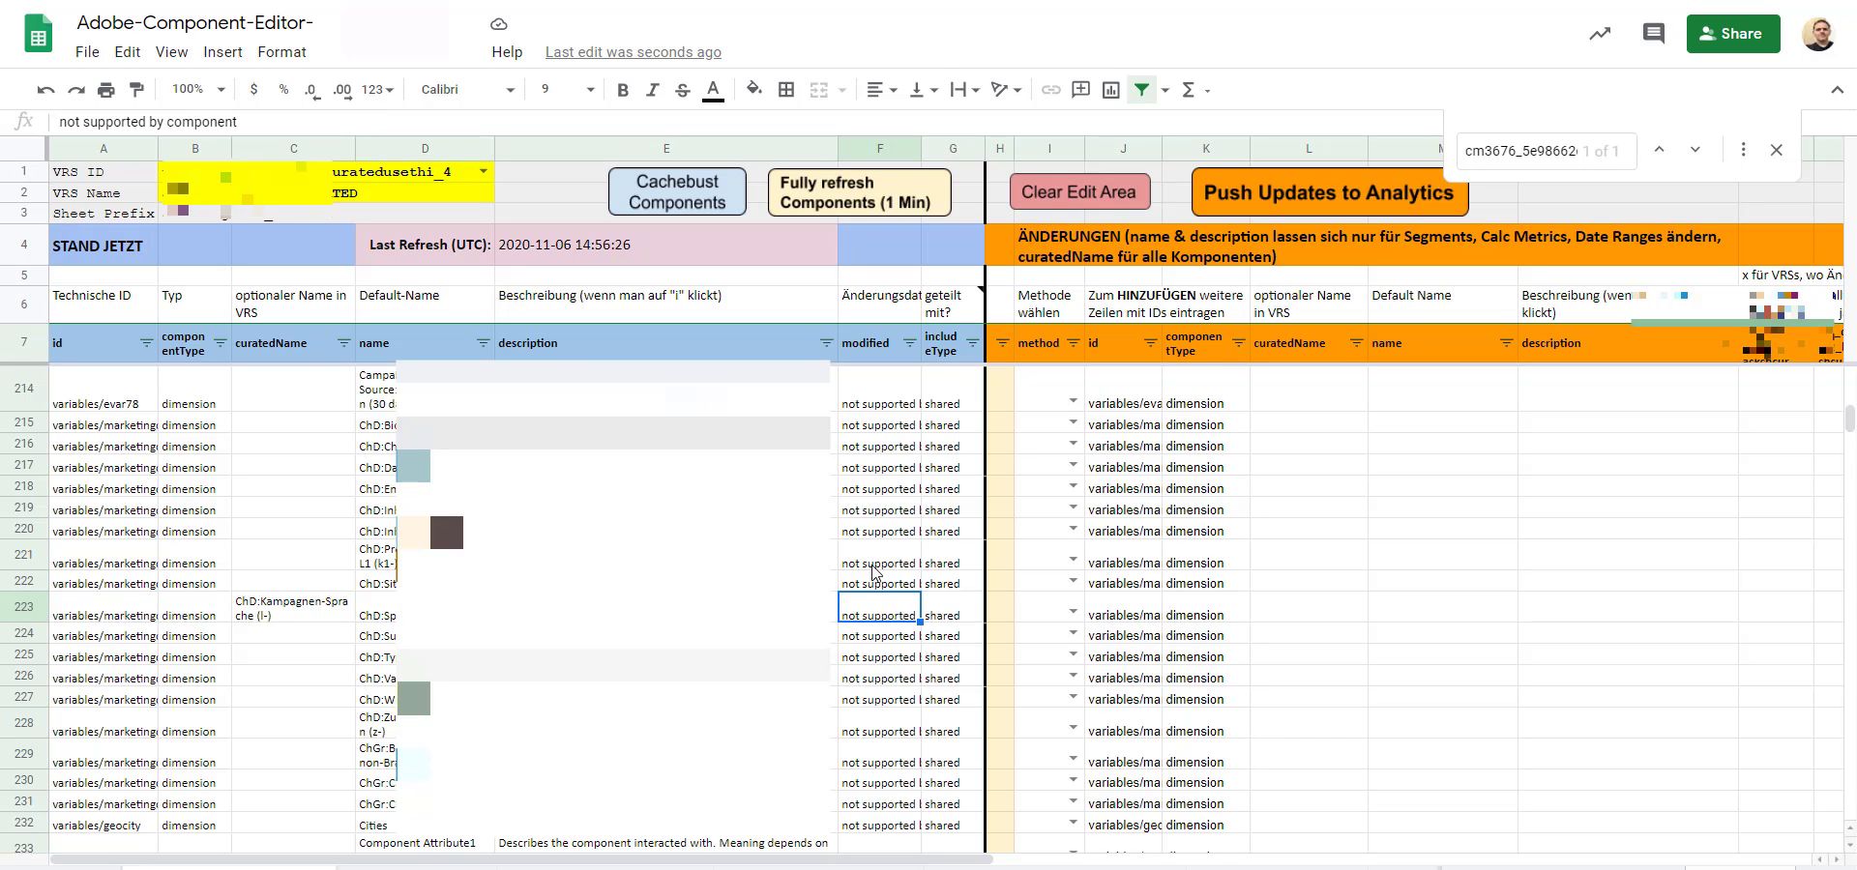
Check the modified values of the date ranges around row 144 and the include types of the calculated metrics around row 53.
{"action": "scroll", "coordinate": [852, 624], "scroll_direction": "up", "scroll_amount": 10}
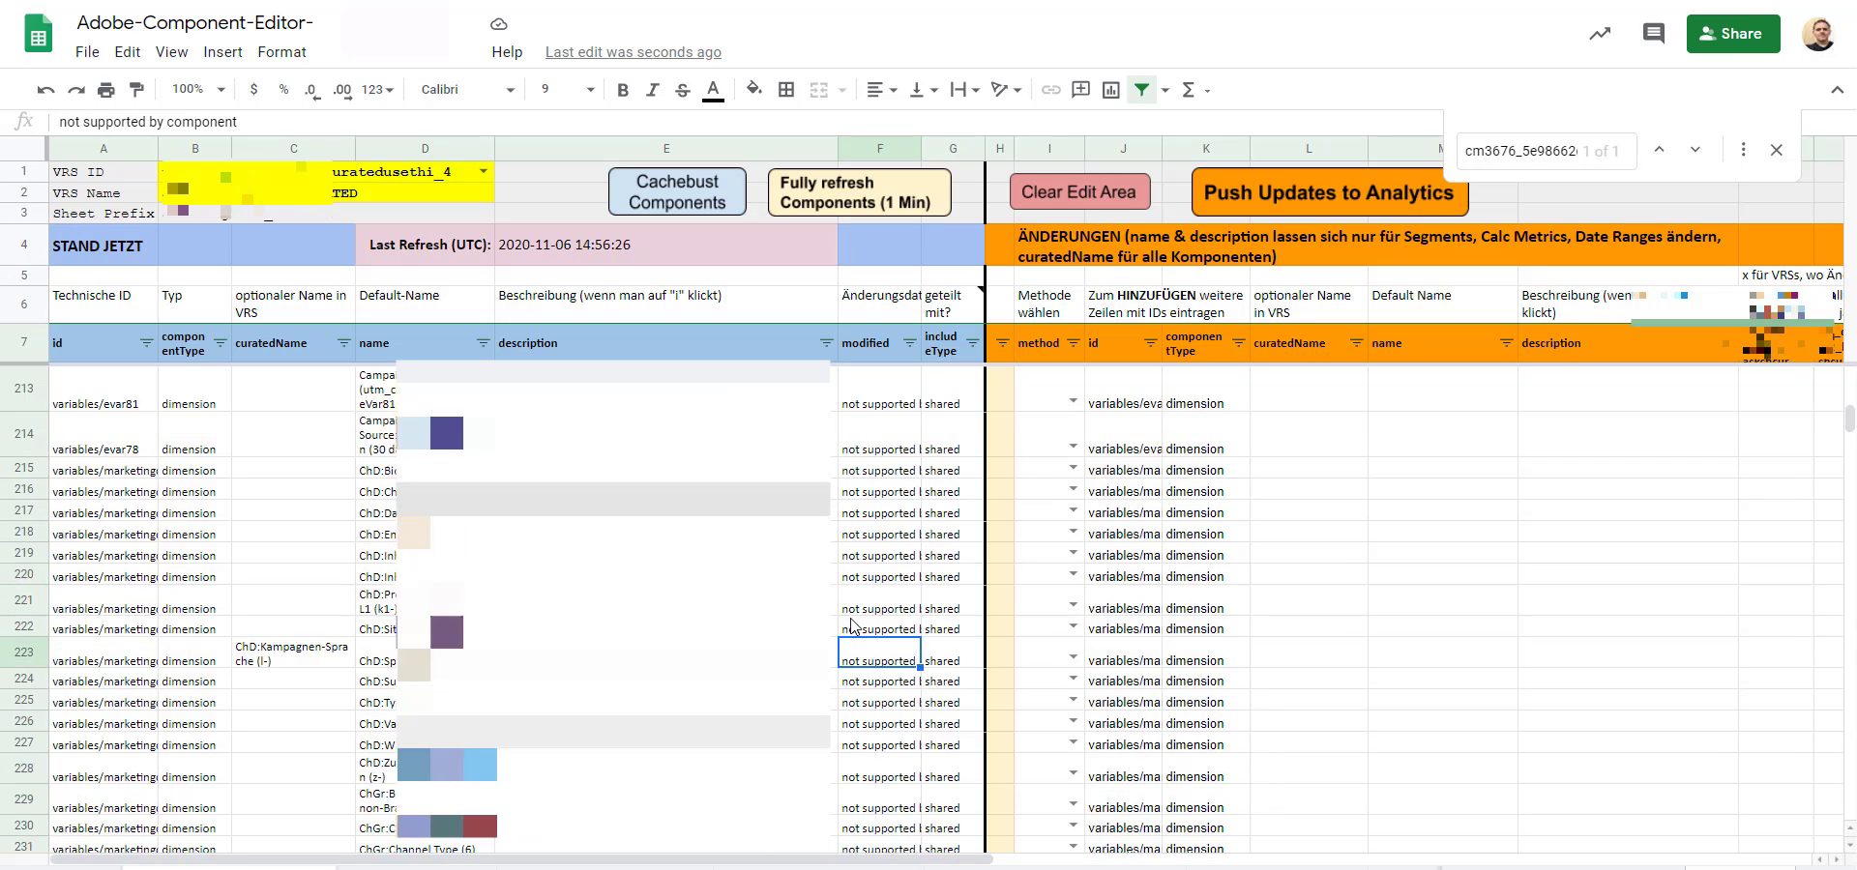
{"action": "scroll", "coordinate": [852, 623], "scroll_direction": "up", "scroll_amount": 12}
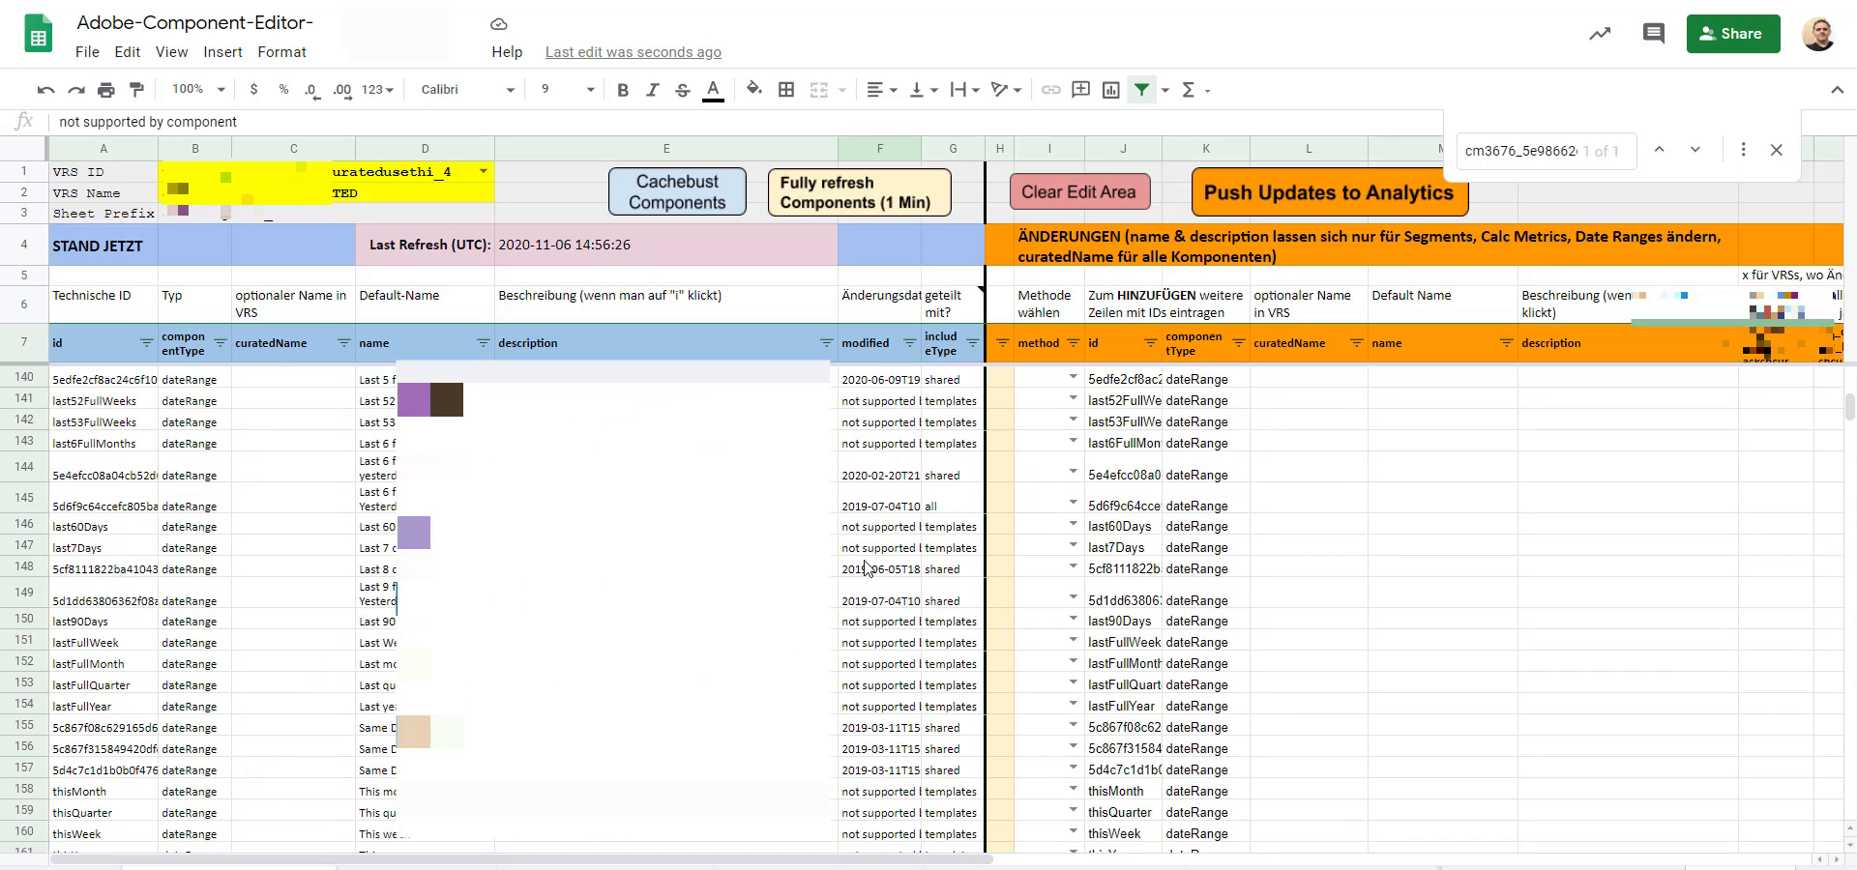
{"action": "left_click", "coordinate": [843, 477]}
{"action": "left_click", "coordinate": [184, 475]}
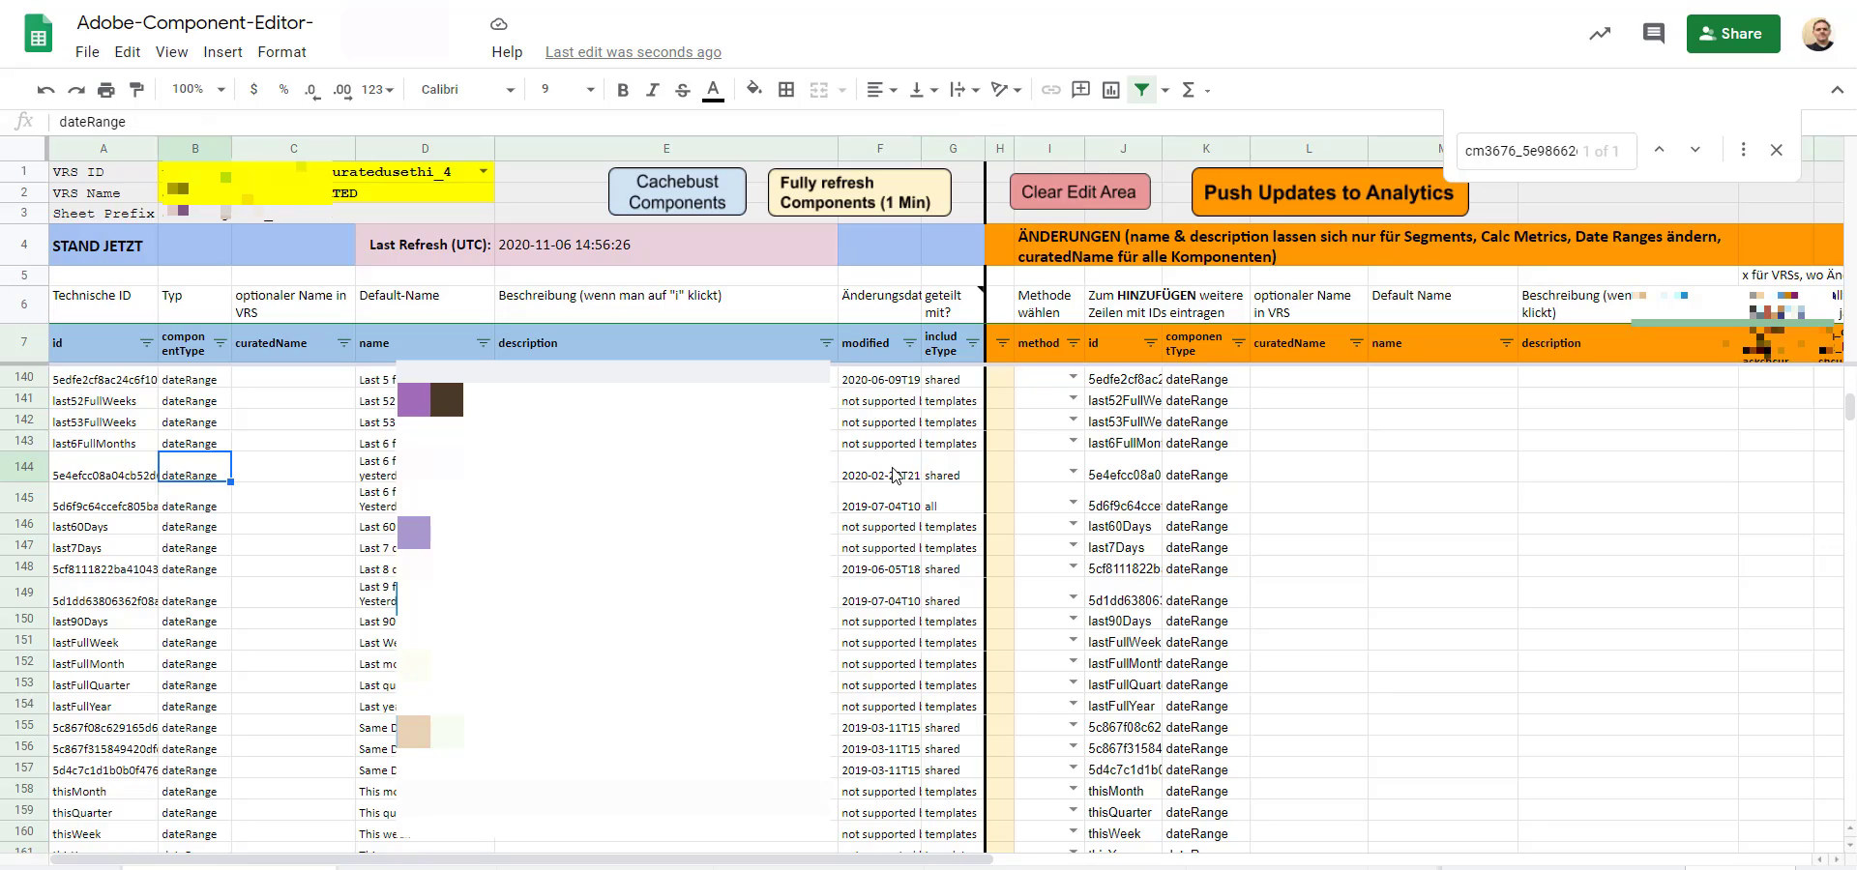
{"action": "scroll", "coordinate": [895, 474], "scroll_direction": "up", "scroll_amount": 12}
{"action": "scroll", "coordinate": [894, 473], "scroll_direction": "up", "scroll_amount": 15}
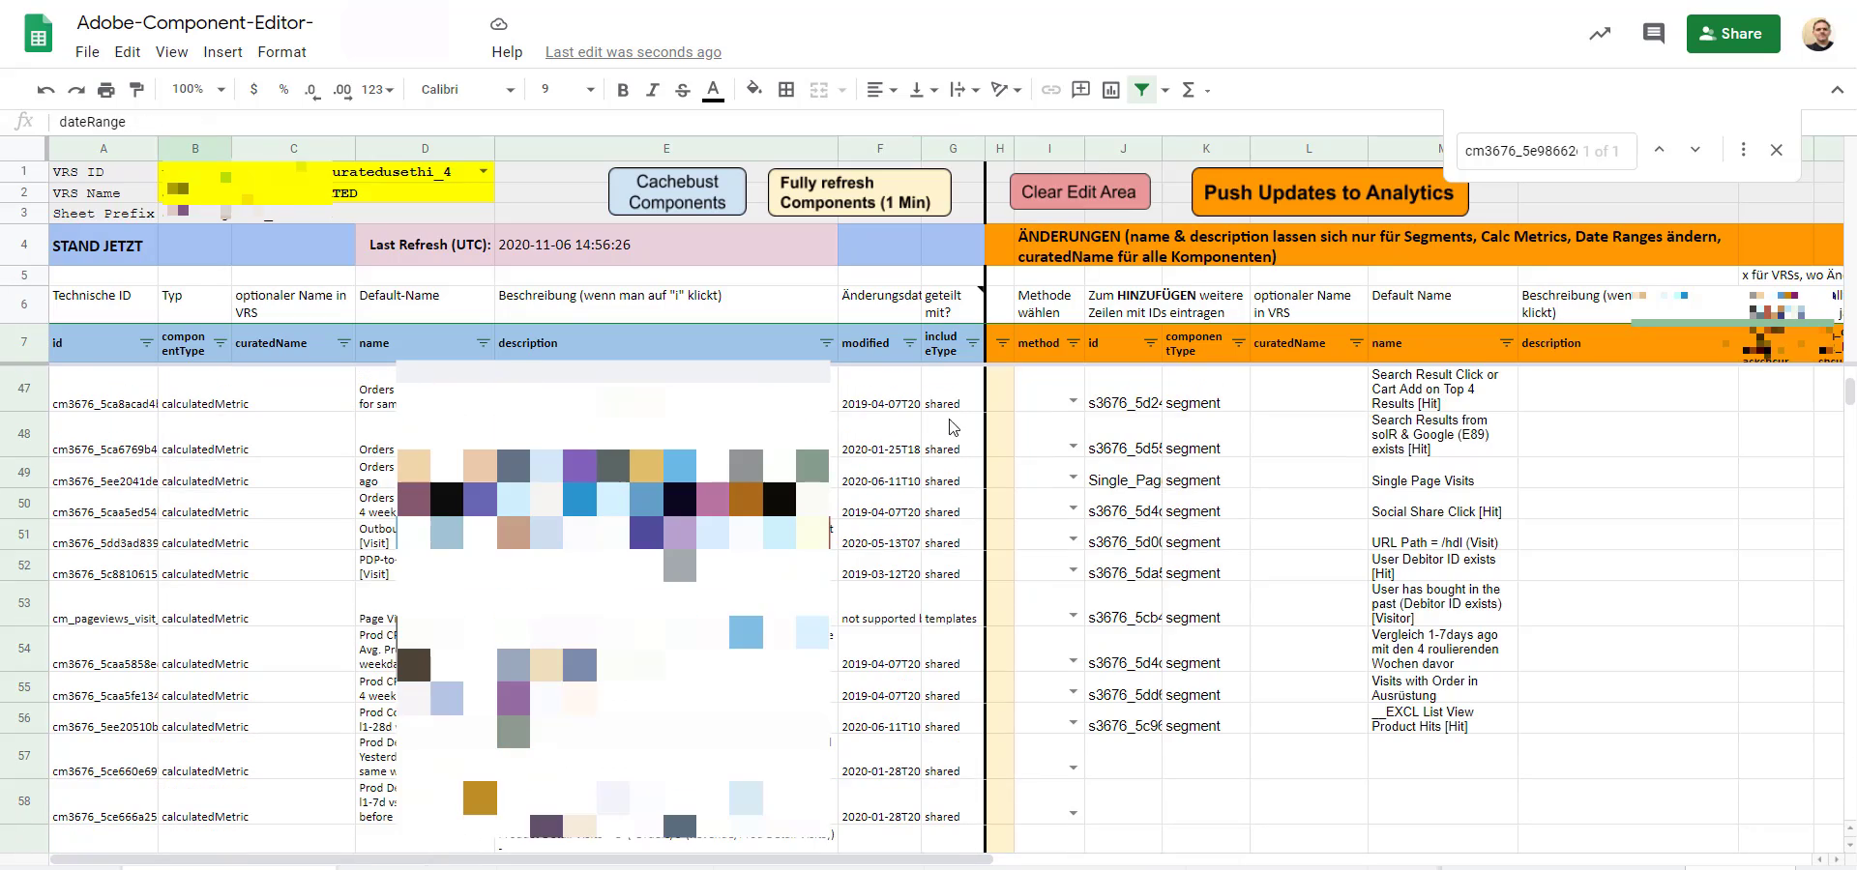
{"action": "left_click", "coordinate": [962, 377]}
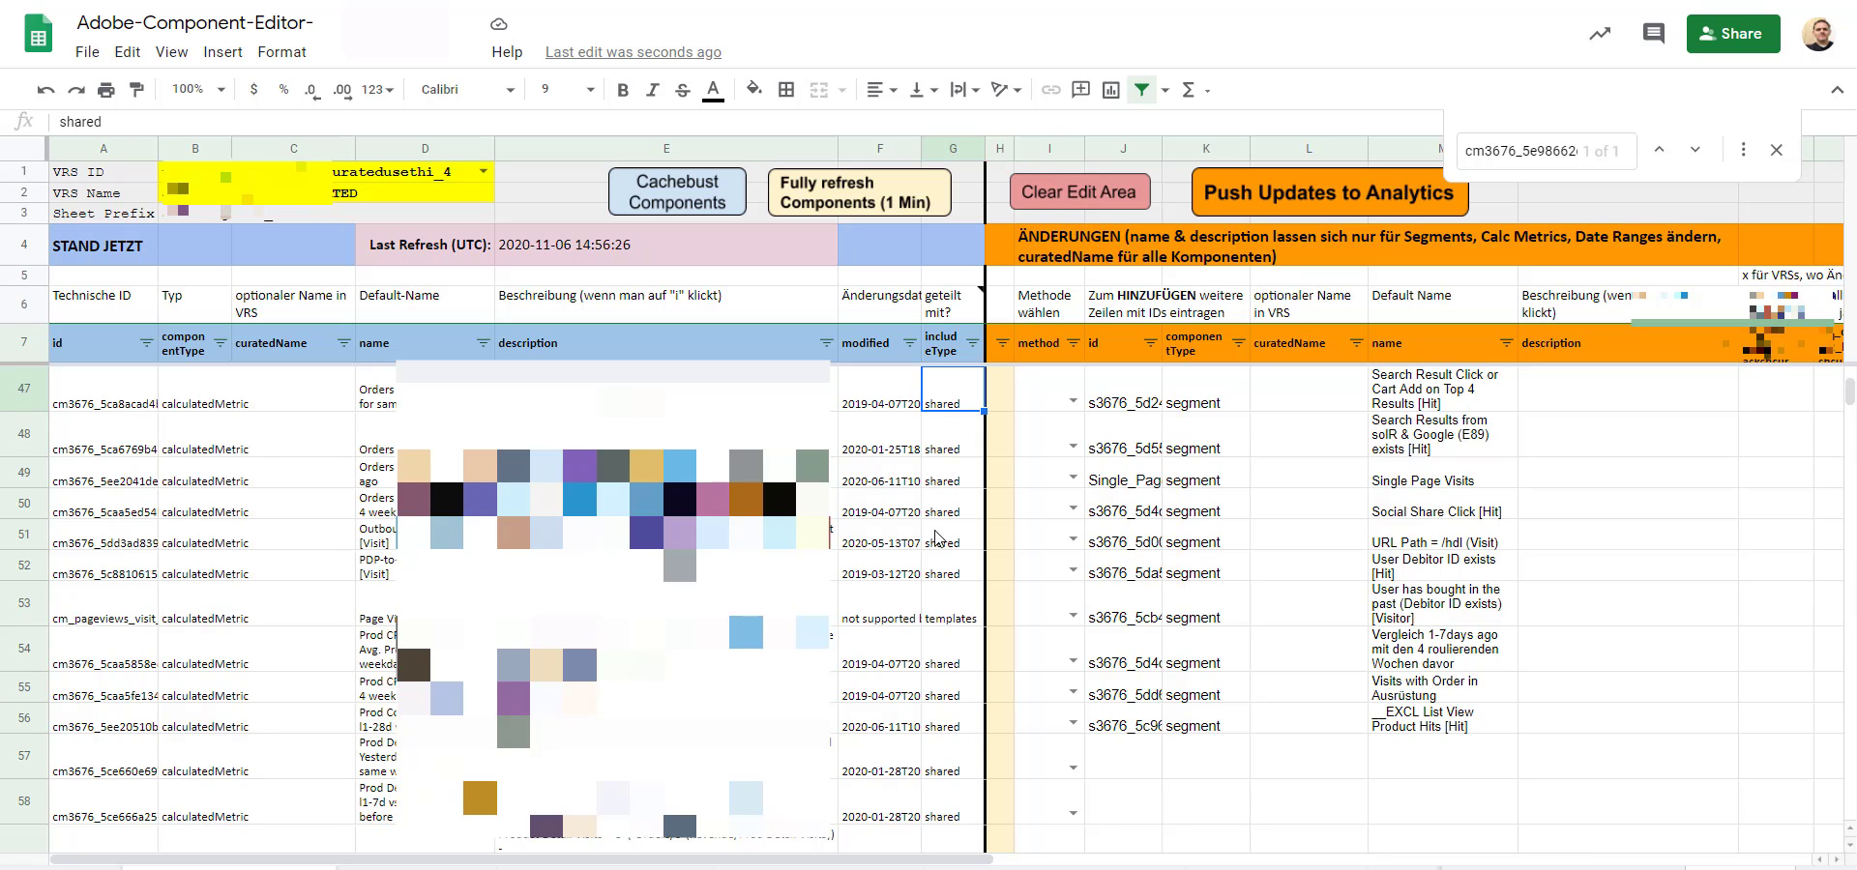
{"action": "left_click", "coordinate": [947, 616]}
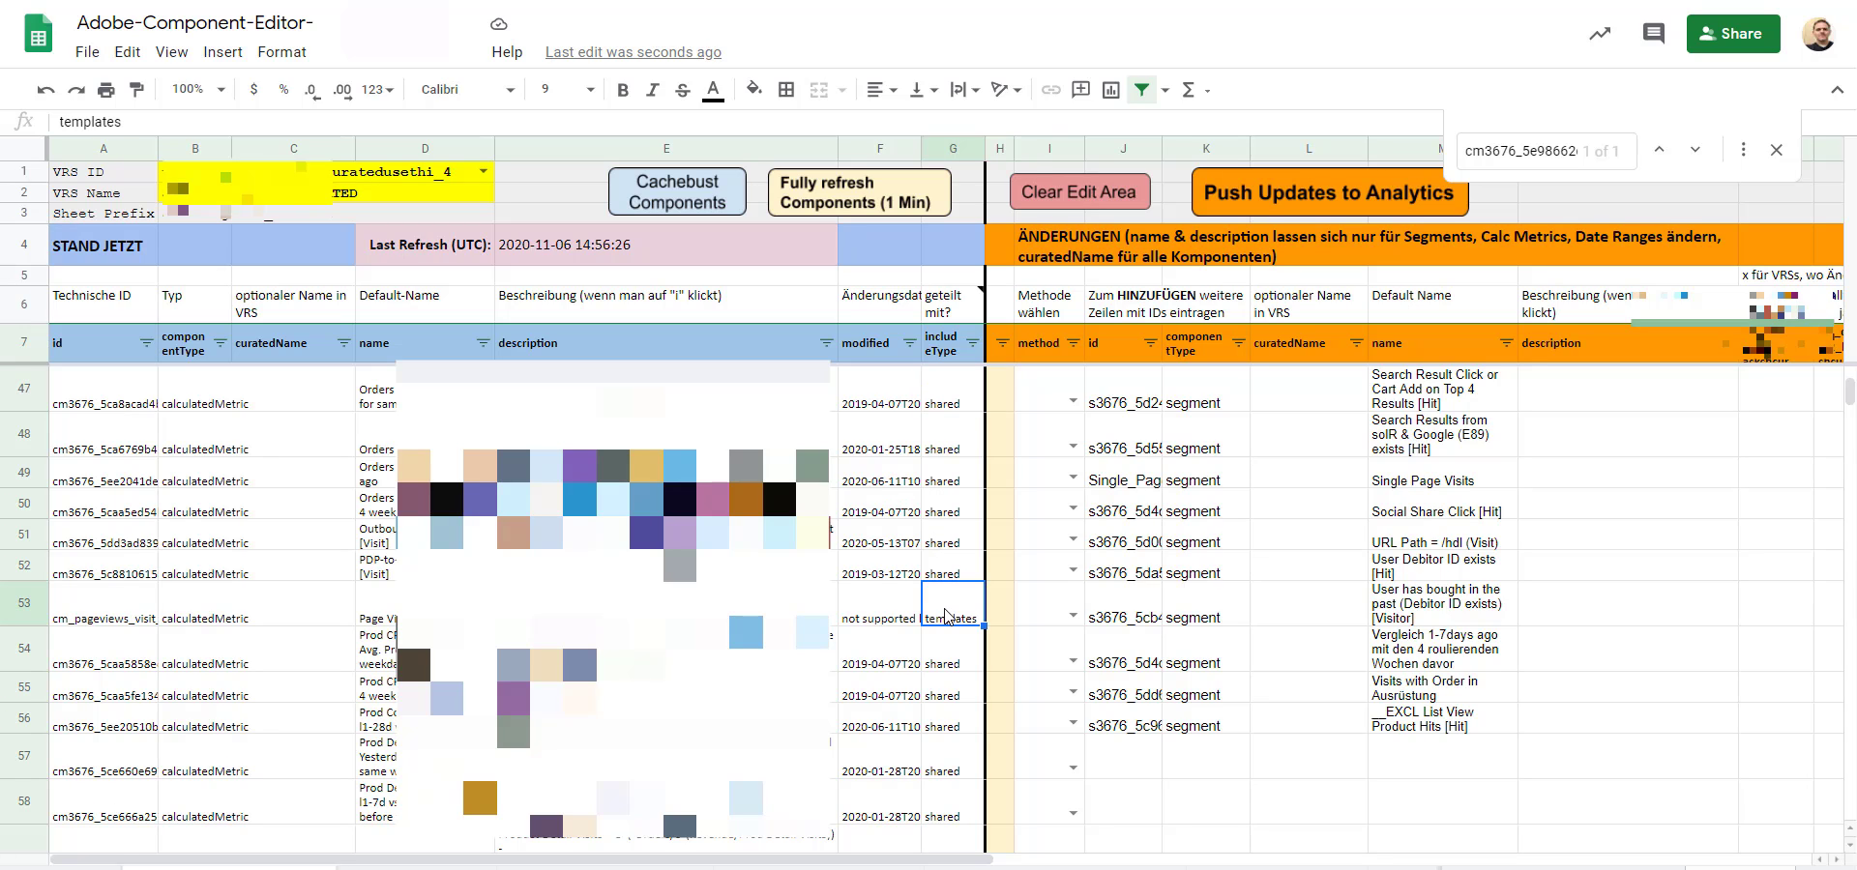
{"action": "scroll", "coordinate": [947, 616], "scroll_direction": "down", "scroll_amount": 3}
{"action": "scroll", "coordinate": [948, 616], "scroll_direction": "up", "scroll_amount": 2}
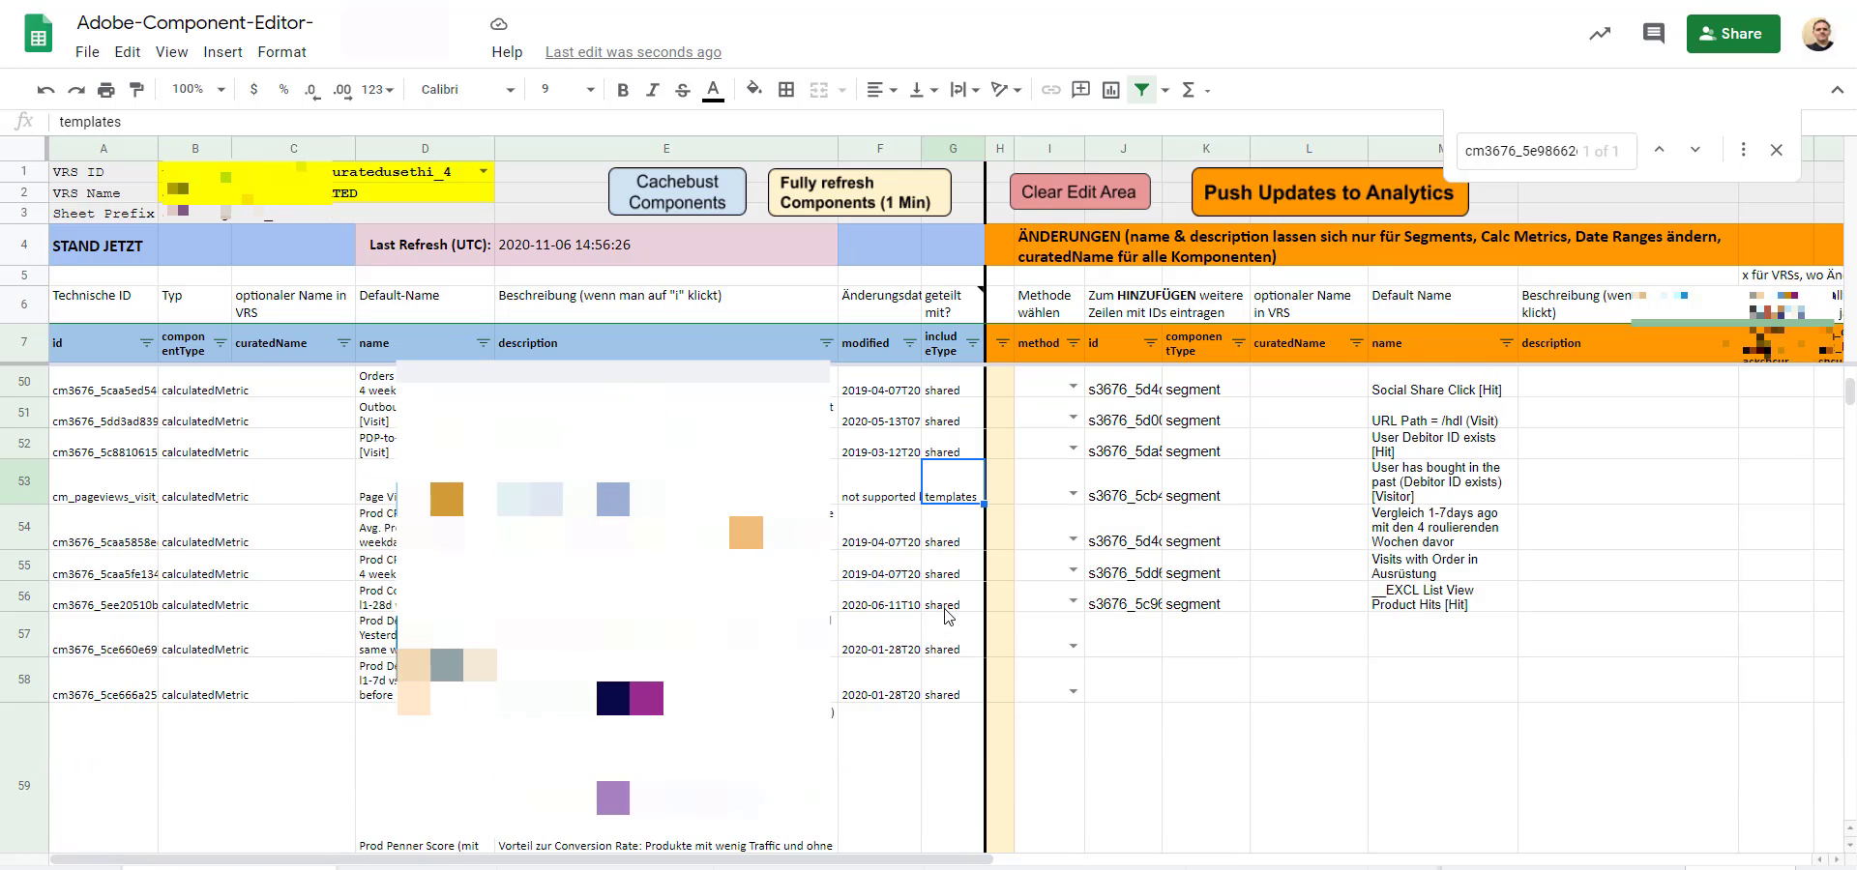
Close the search and inspect the id, component type and name of the 404 Error Page [Hit] segment in the edit area.
{"action": "scroll", "coordinate": [947, 616], "scroll_direction": "up", "scroll_amount": 10}
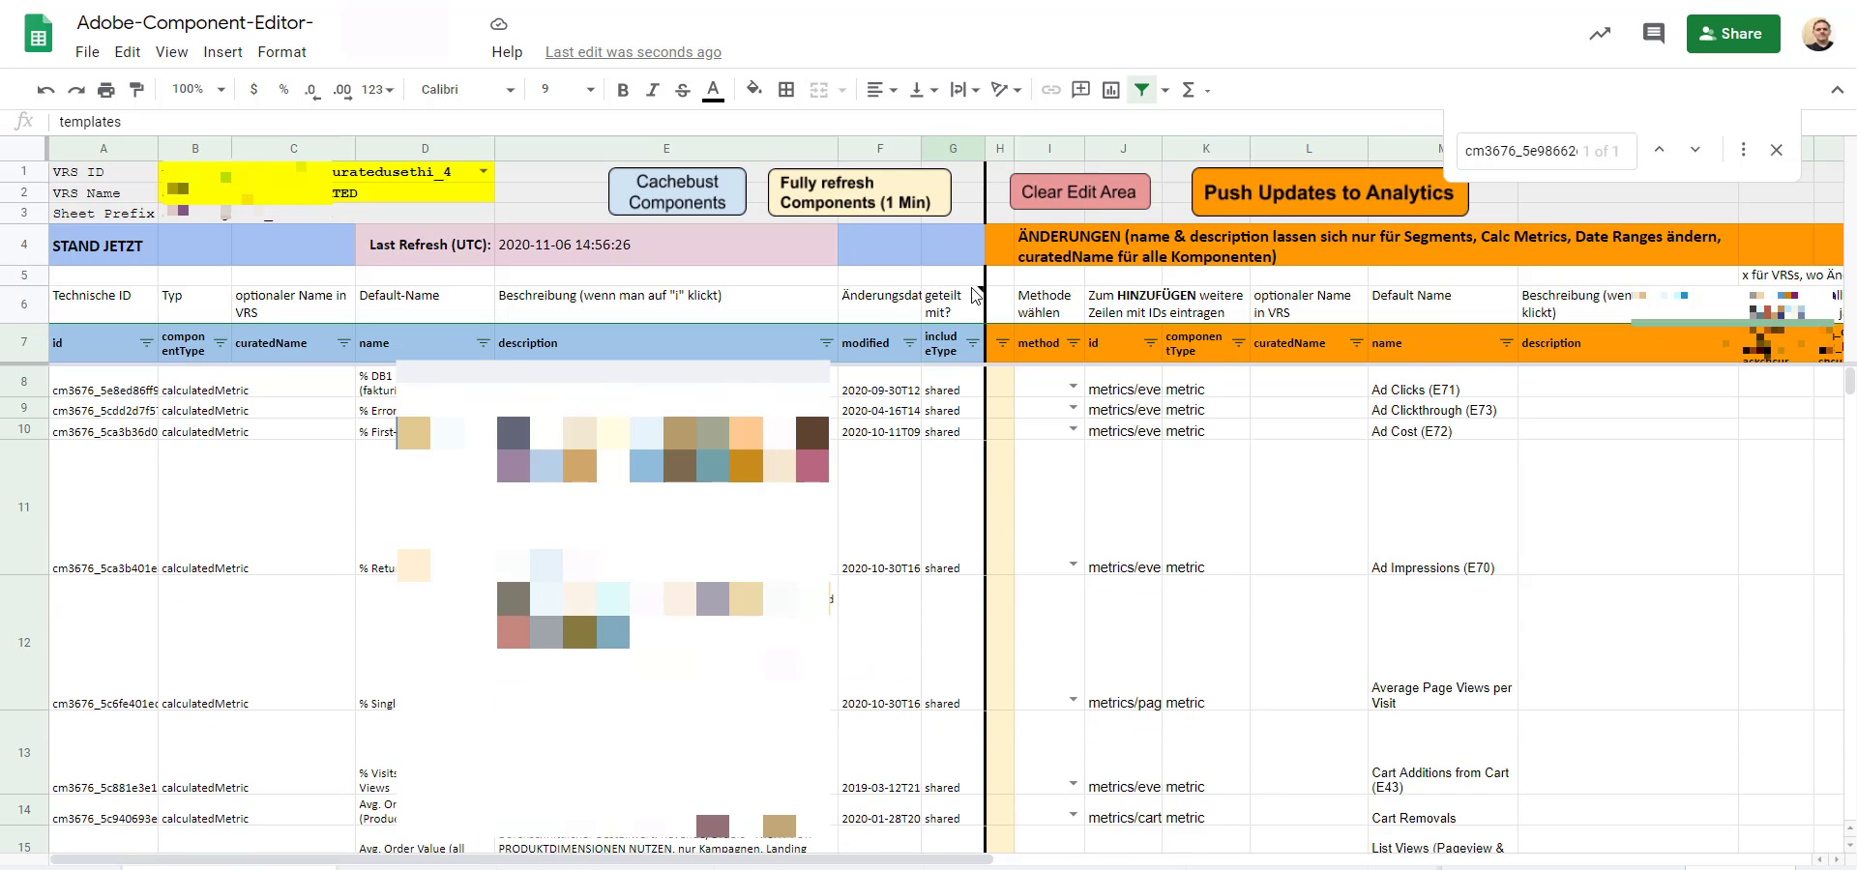
{"action": "left_click", "coordinate": [1776, 150]}
{"action": "left_click", "coordinate": [1139, 392]}
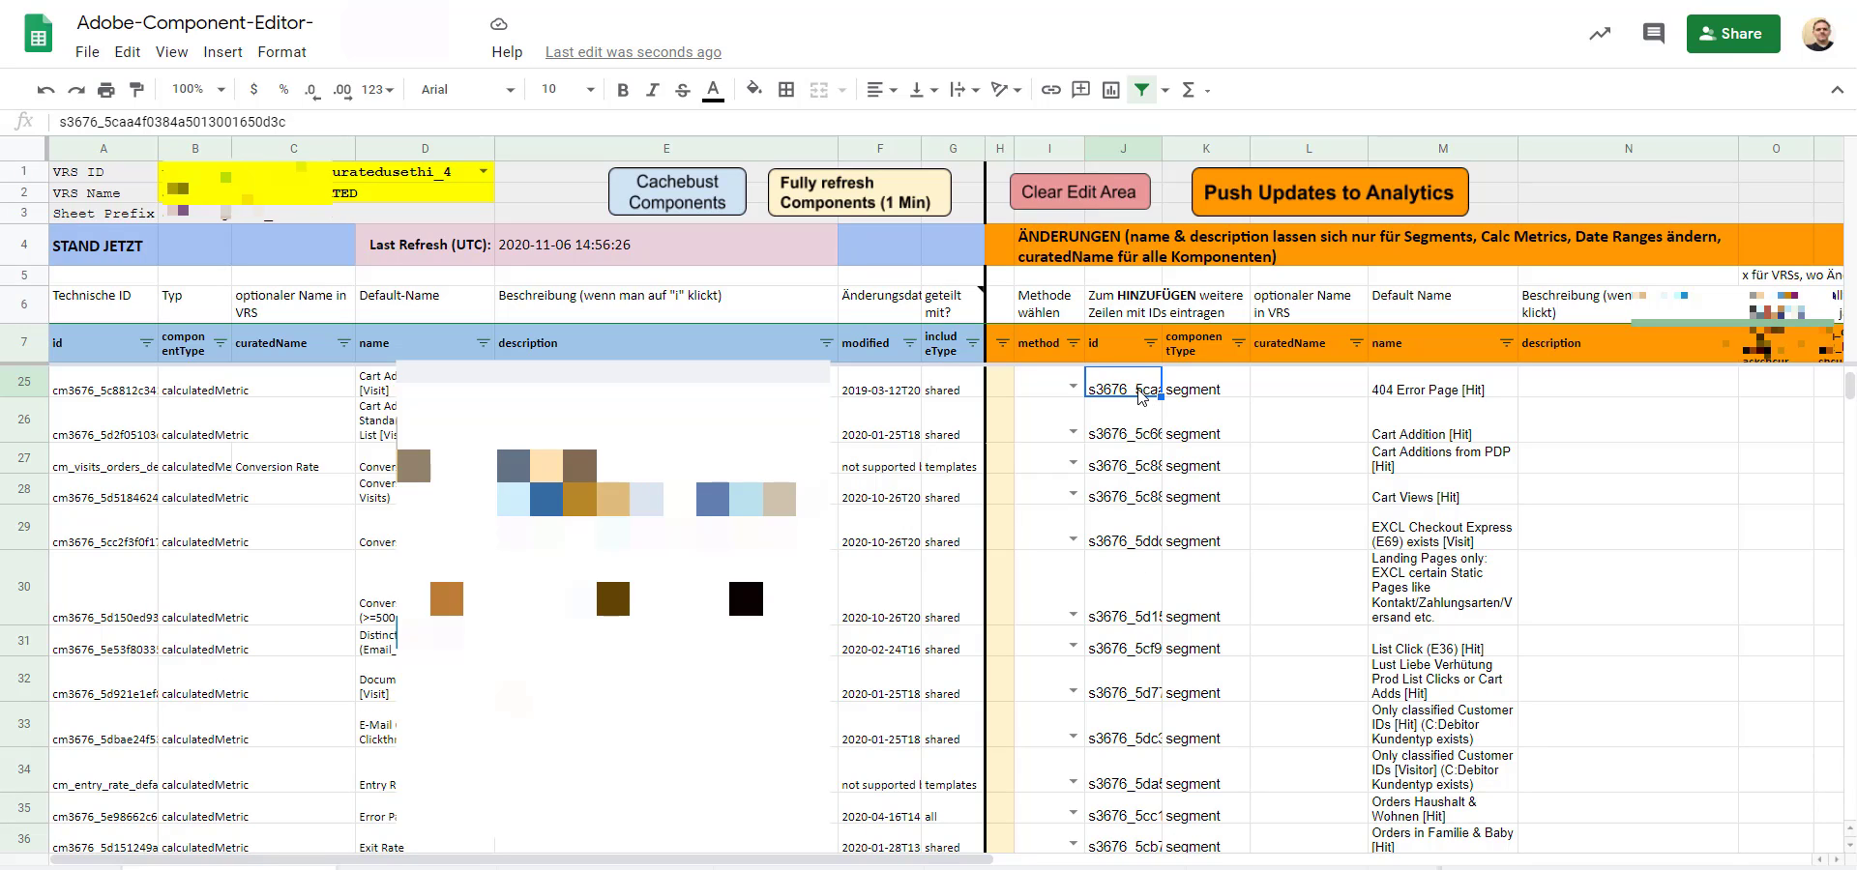
{"action": "left_click", "coordinate": [1209, 392]}
{"action": "left_click", "coordinate": [1436, 391]}
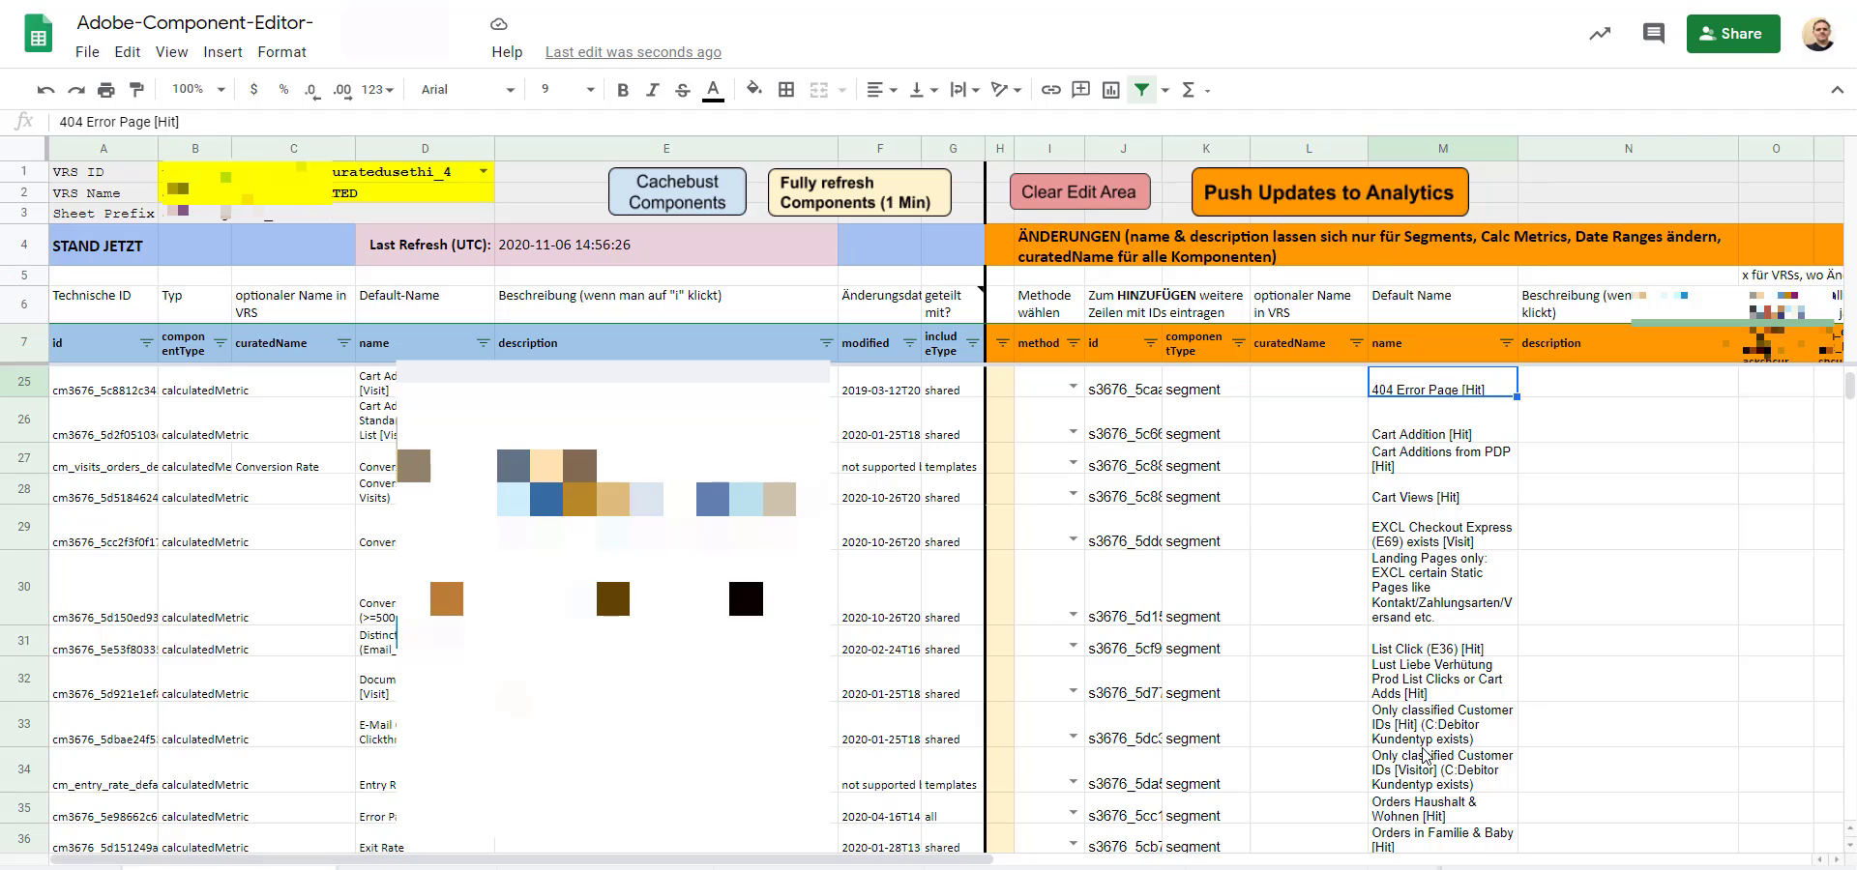
Set the method of the Ad Clicks (E71) metric in row 8 to remove.
{"action": "scroll", "coordinate": [1402, 519], "scroll_direction": "up", "scroll_amount": 8}
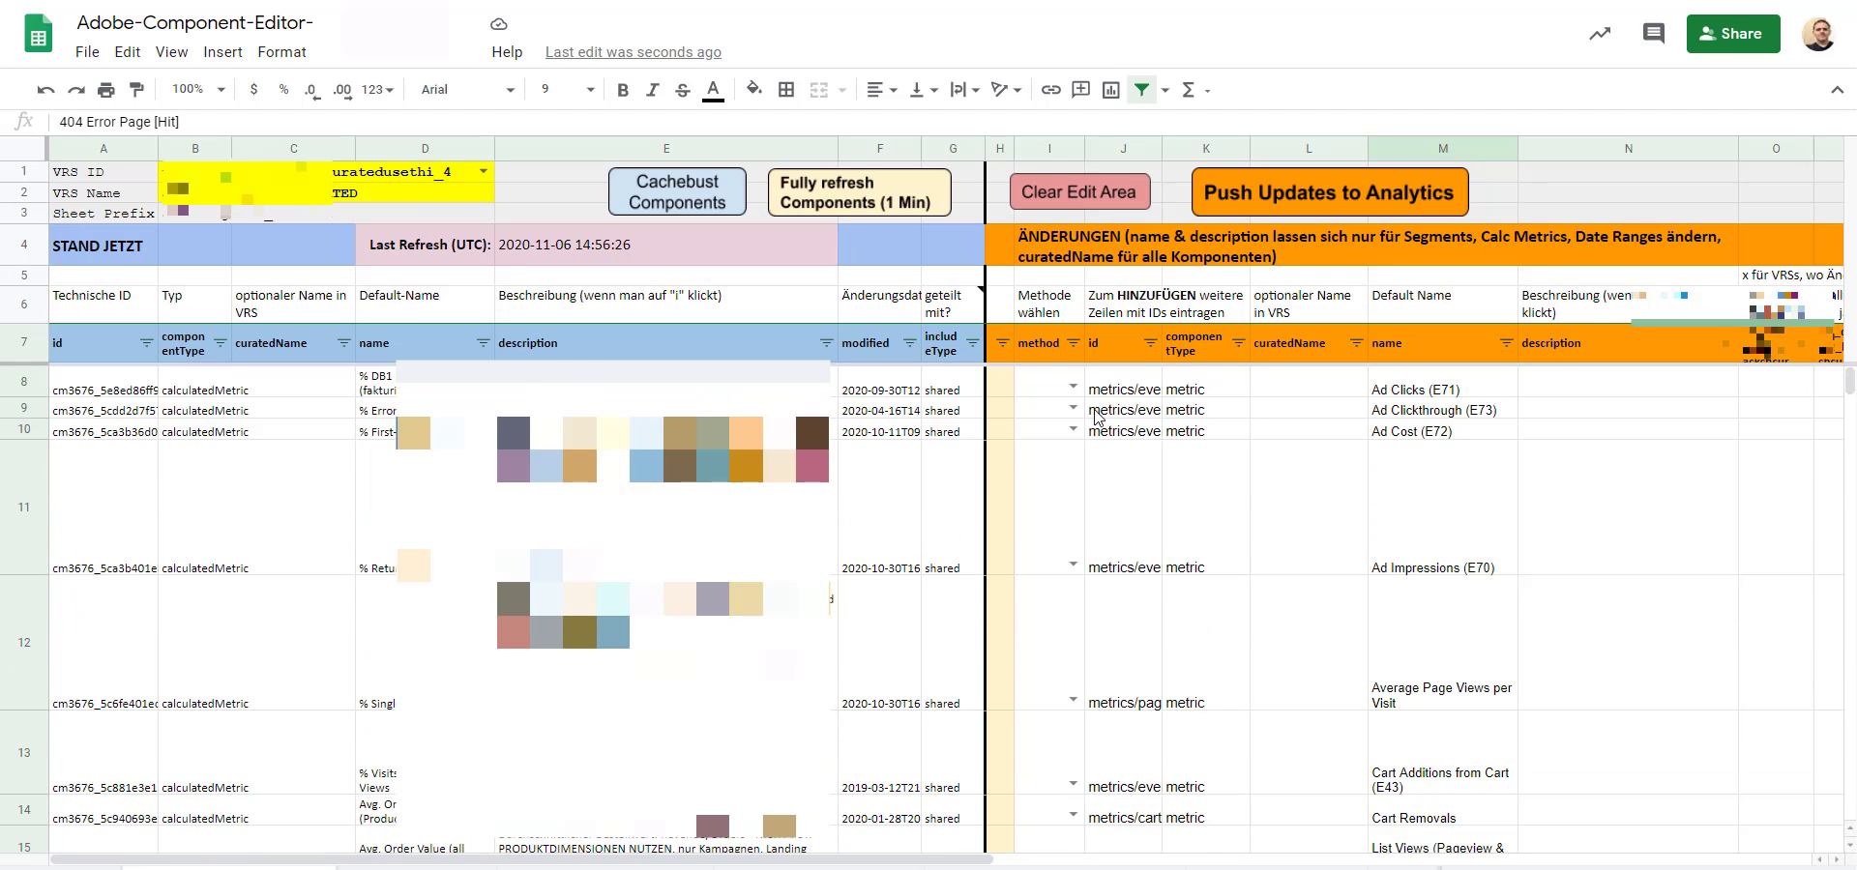
{"action": "left_click", "coordinate": [1044, 384]}
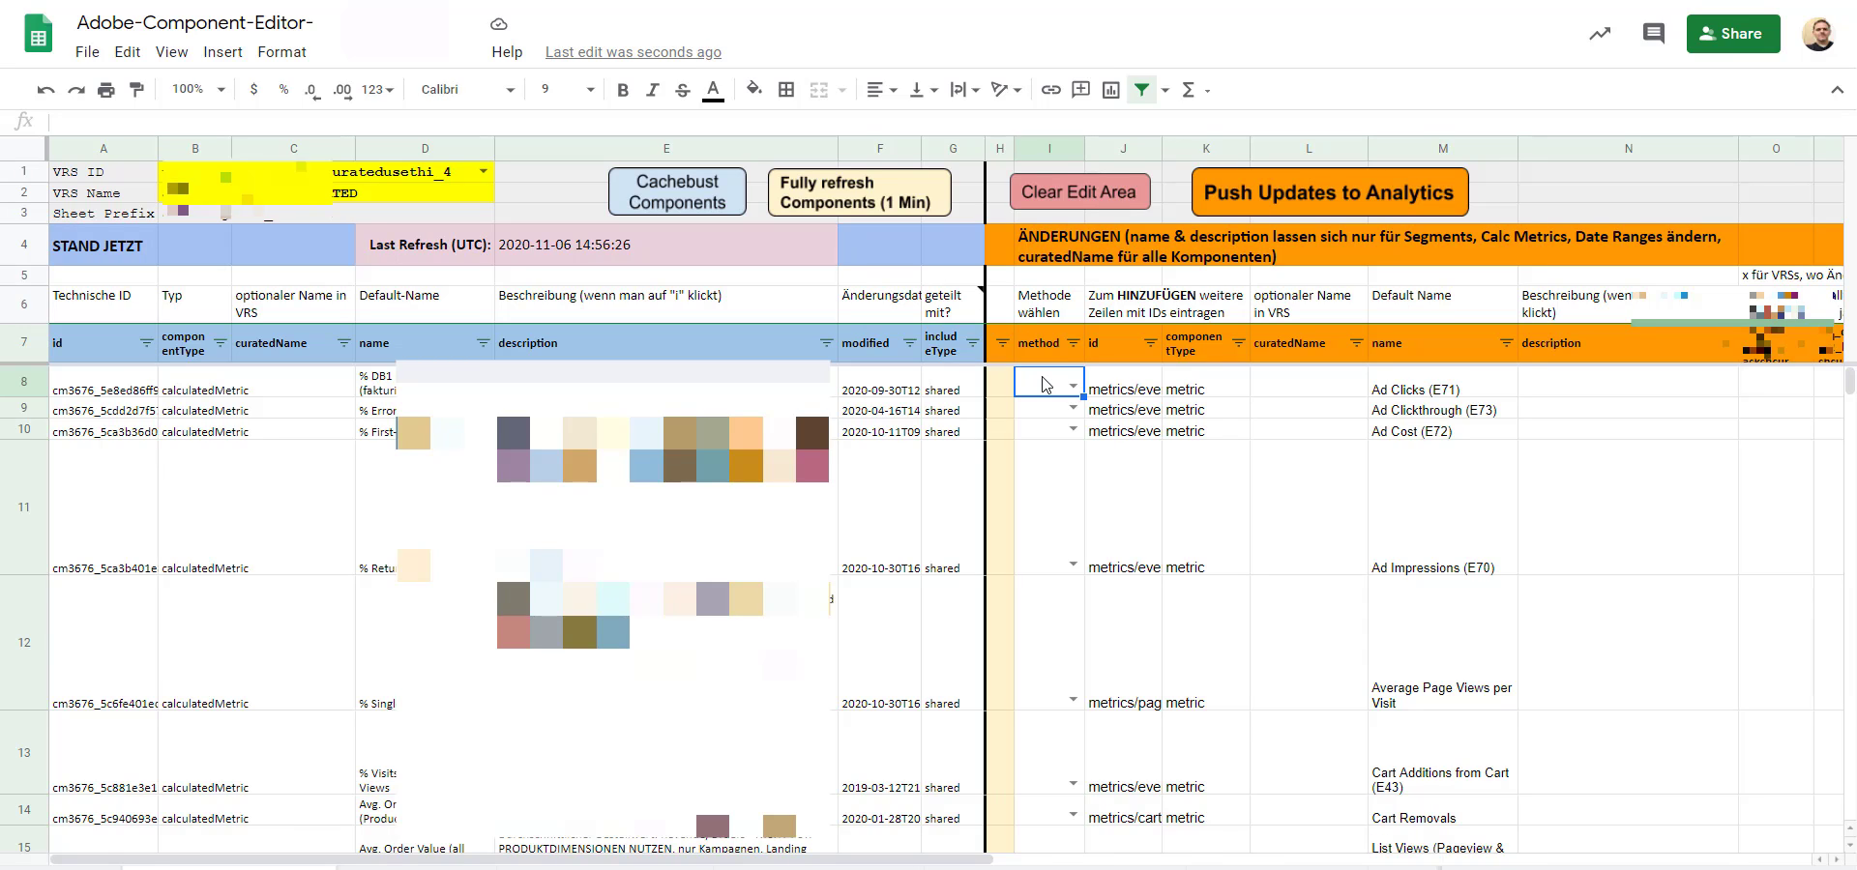
{"action": "type", "text": "remove"}
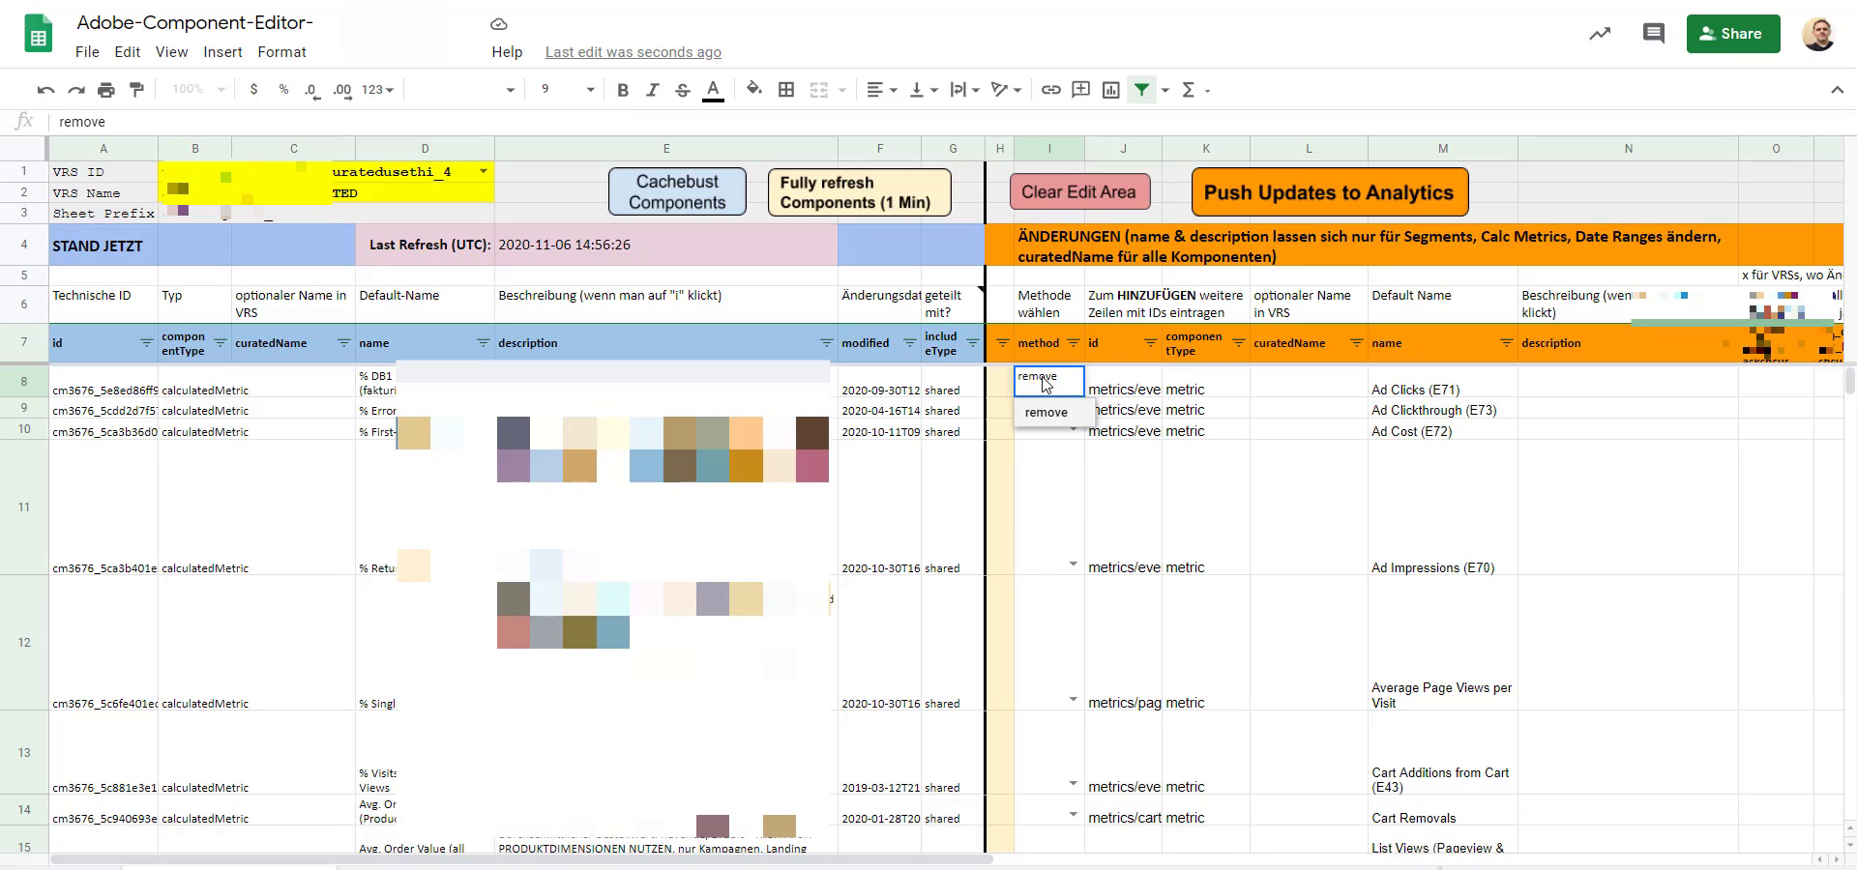
{"action": "key", "text": "Return"}
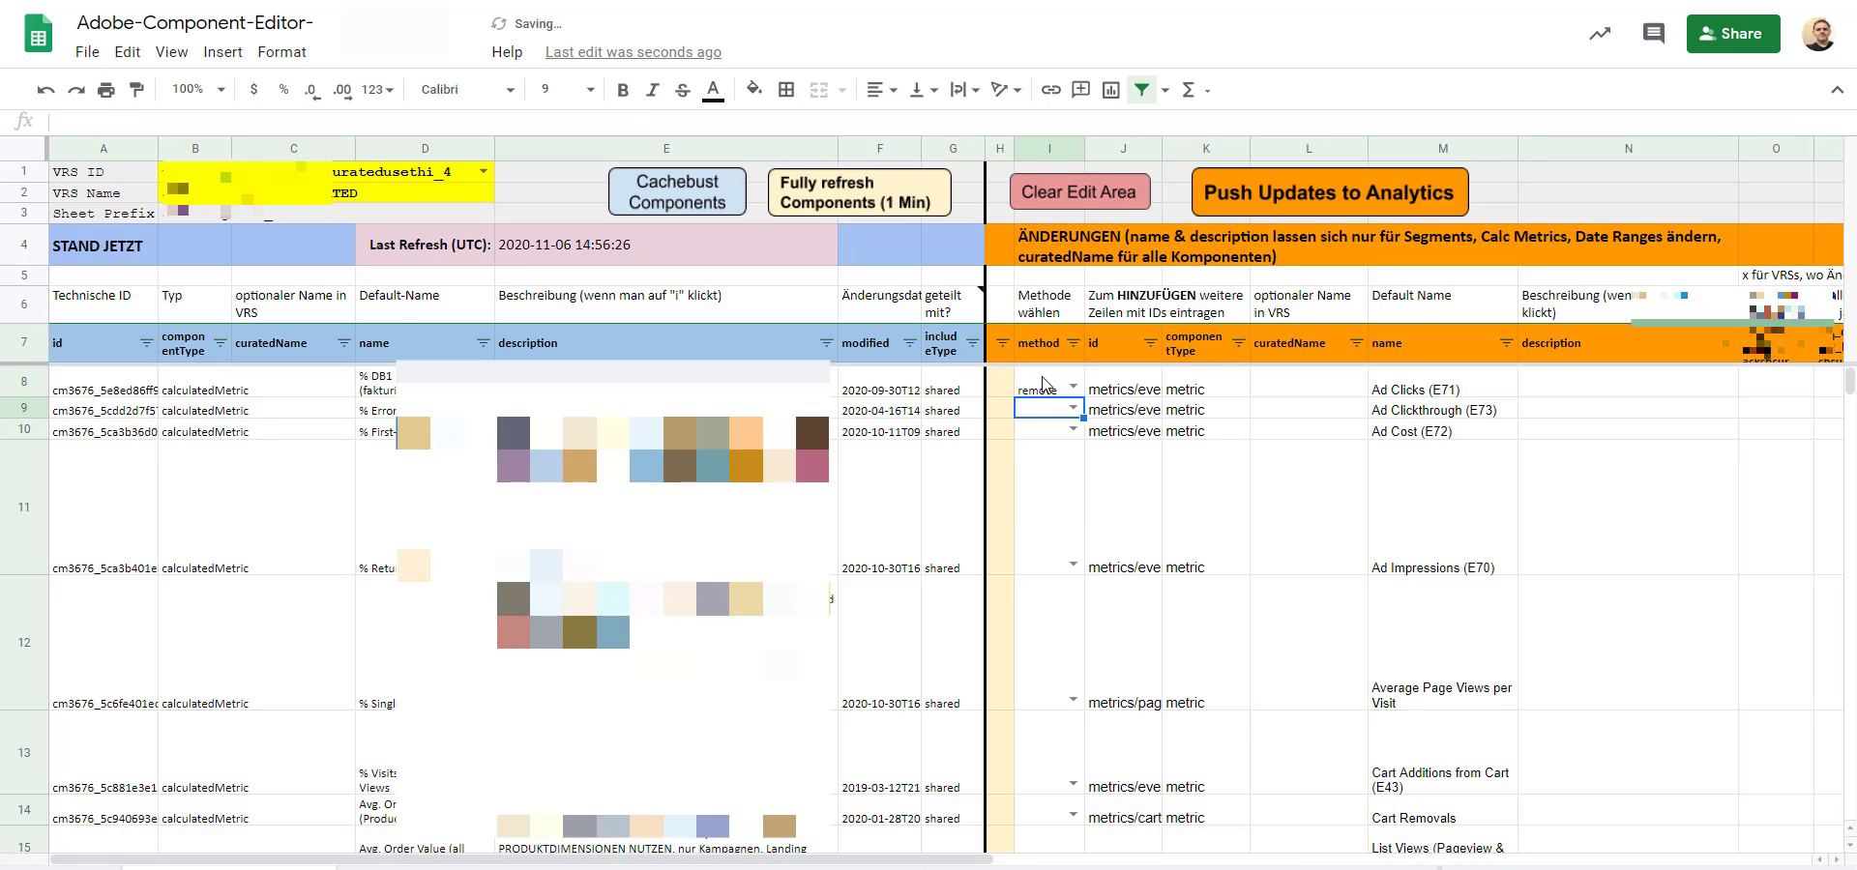
Copy the remove method from row 8 to all listed components in rows 9 through 56.
{"action": "key", "text": "Up"}
{"action": "key", "text": "ctrl+c"}
{"action": "key", "text": "Down"}
{"action": "type", "text": "re"}
{"action": "key", "text": "BackSpace"}
{"action": "key", "text": "BackSpace"}
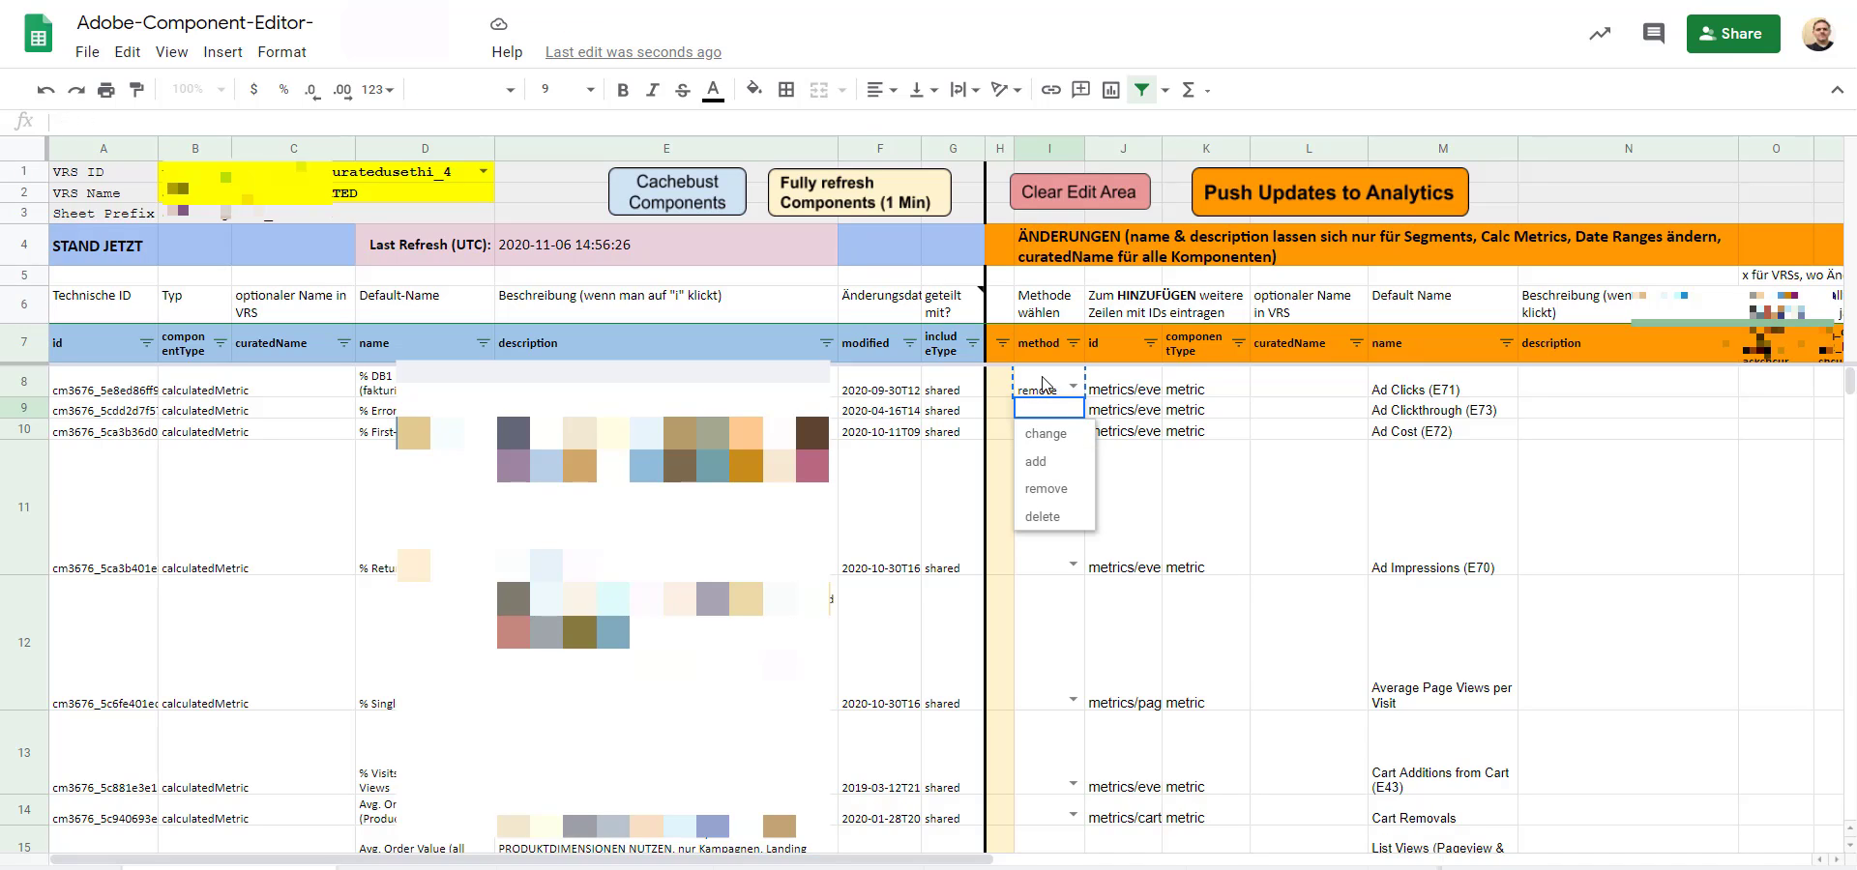
{"action": "key", "text": "Escape"}
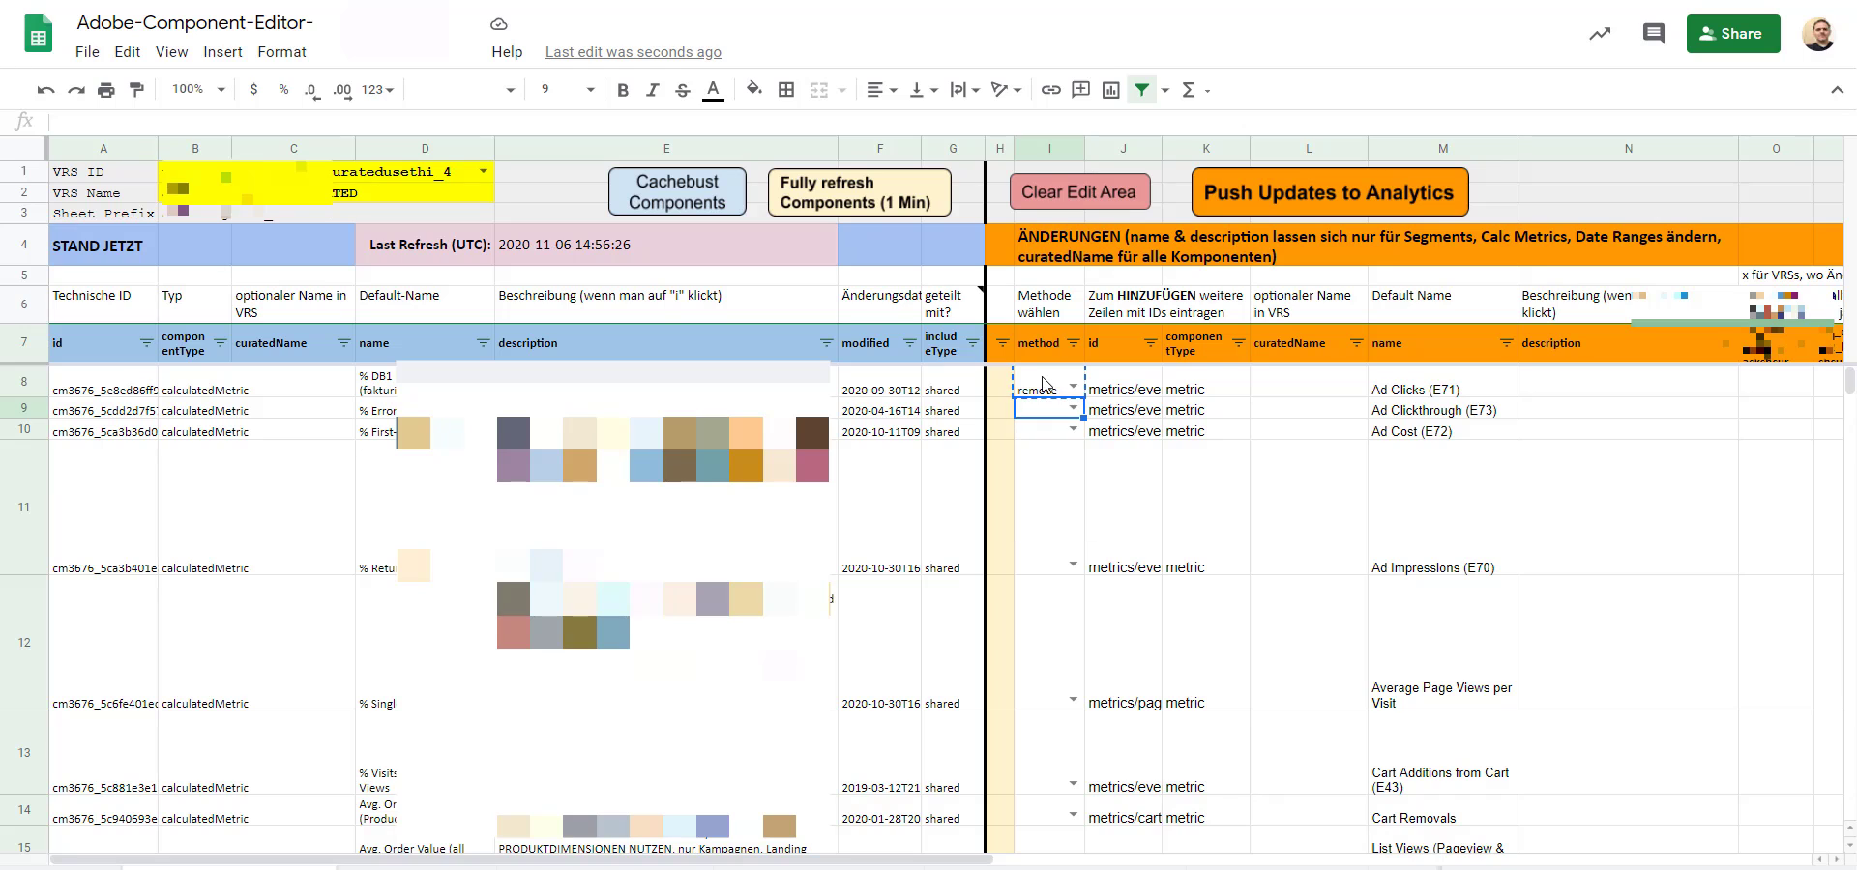
{"action": "scroll", "coordinate": [1042, 384], "scroll_direction": "down", "scroll_amount": 5}
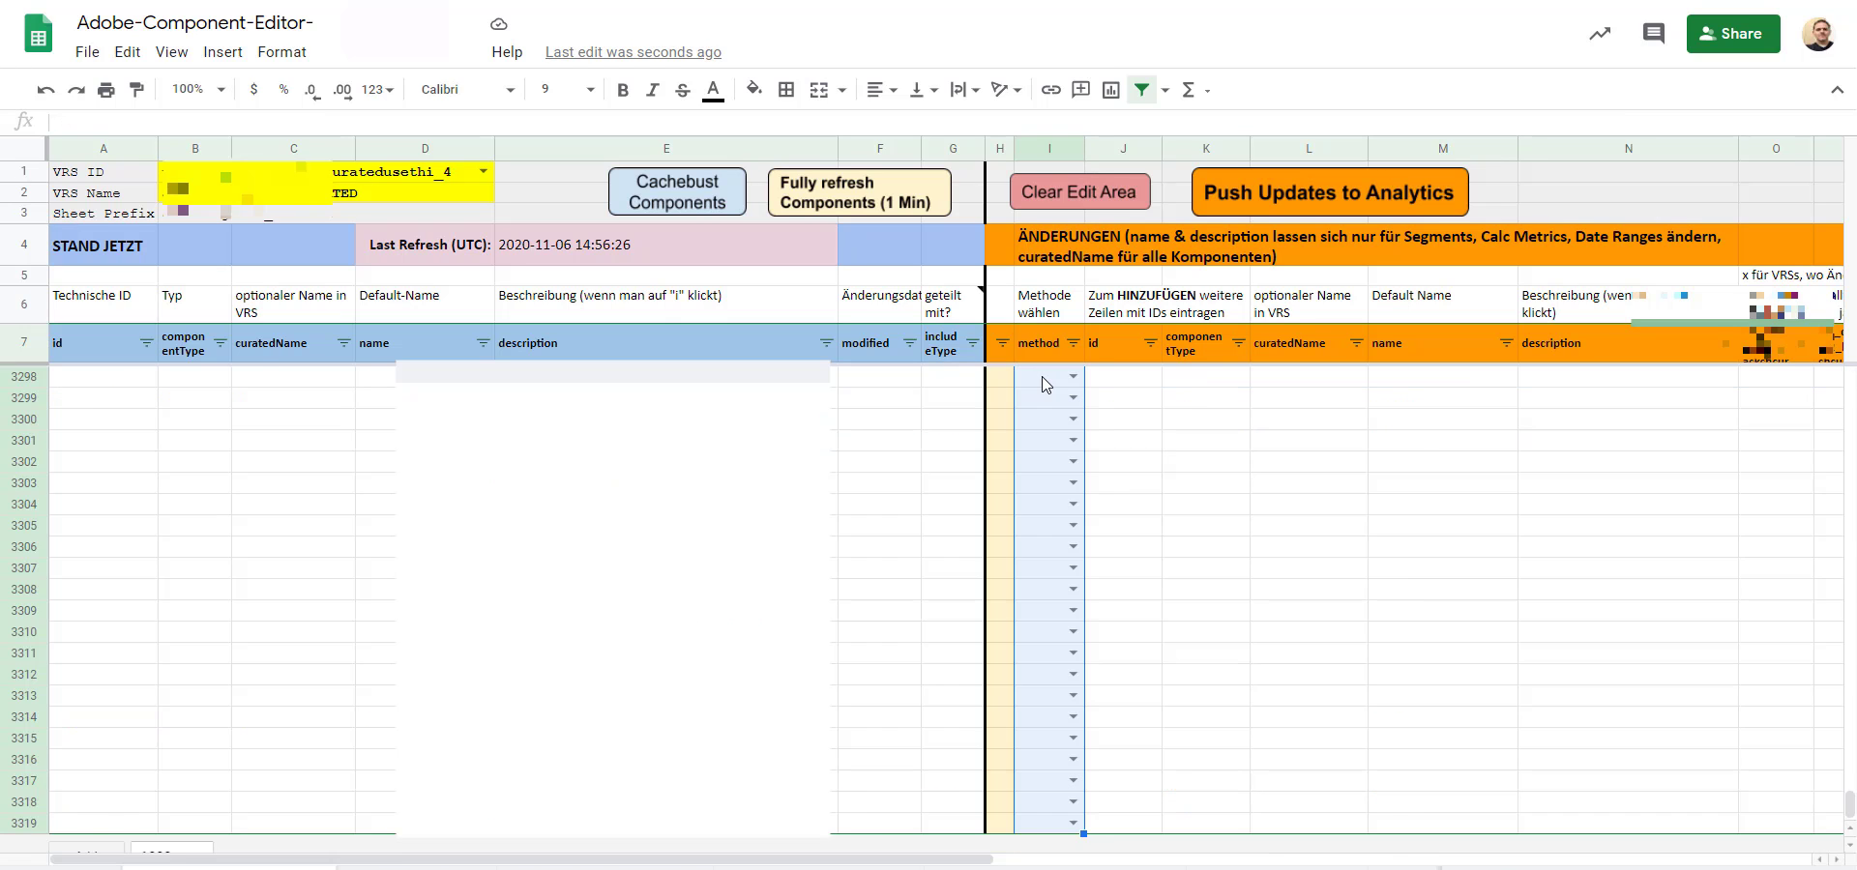
{"action": "key", "text": "shift+Page_Down"}
{"action": "key", "text": "shift+Page_Down"}
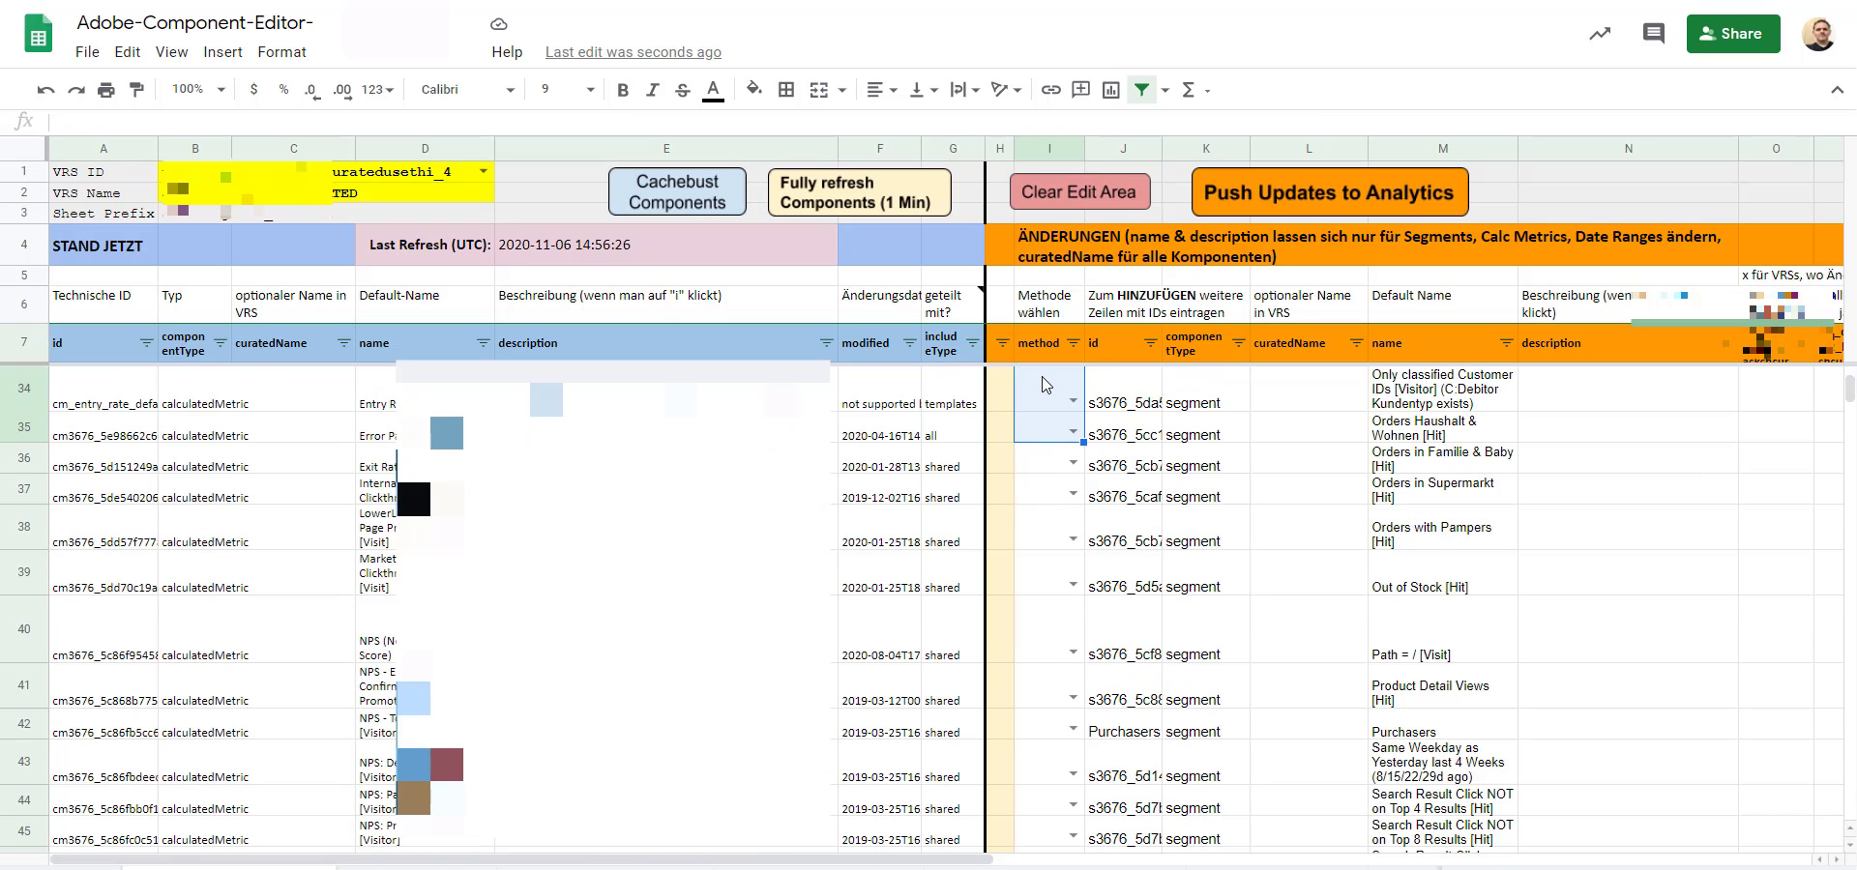
{"action": "key", "text": "shift+Down"}
{"action": "key", "text": "shift+Down"}
{"action": "key", "text": "shift+Down"}
{"action": "key", "text": "shift+Down"}
{"action": "key", "text": "shift+Down"}
{"action": "key", "text": "shift+Down"}
{"action": "key", "text": "shift+Down"}
{"action": "key", "text": "shift+Down"}
{"action": "key", "text": "shift+Down"}
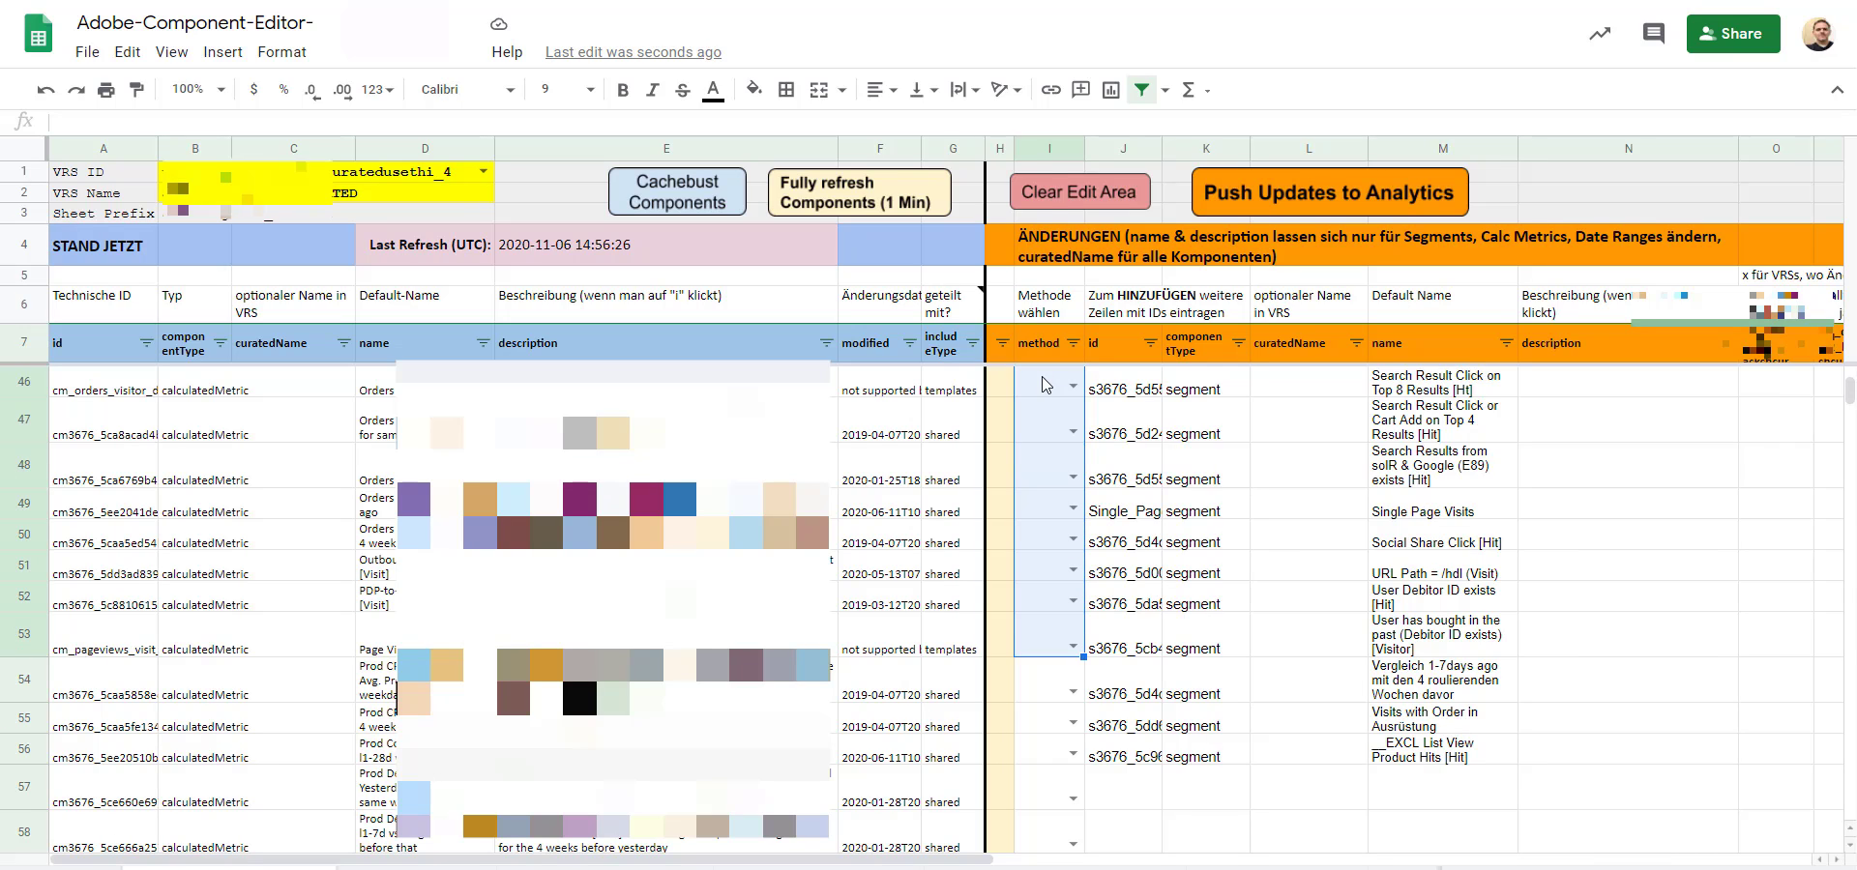
{"action": "key", "text": "ctrl+v"}
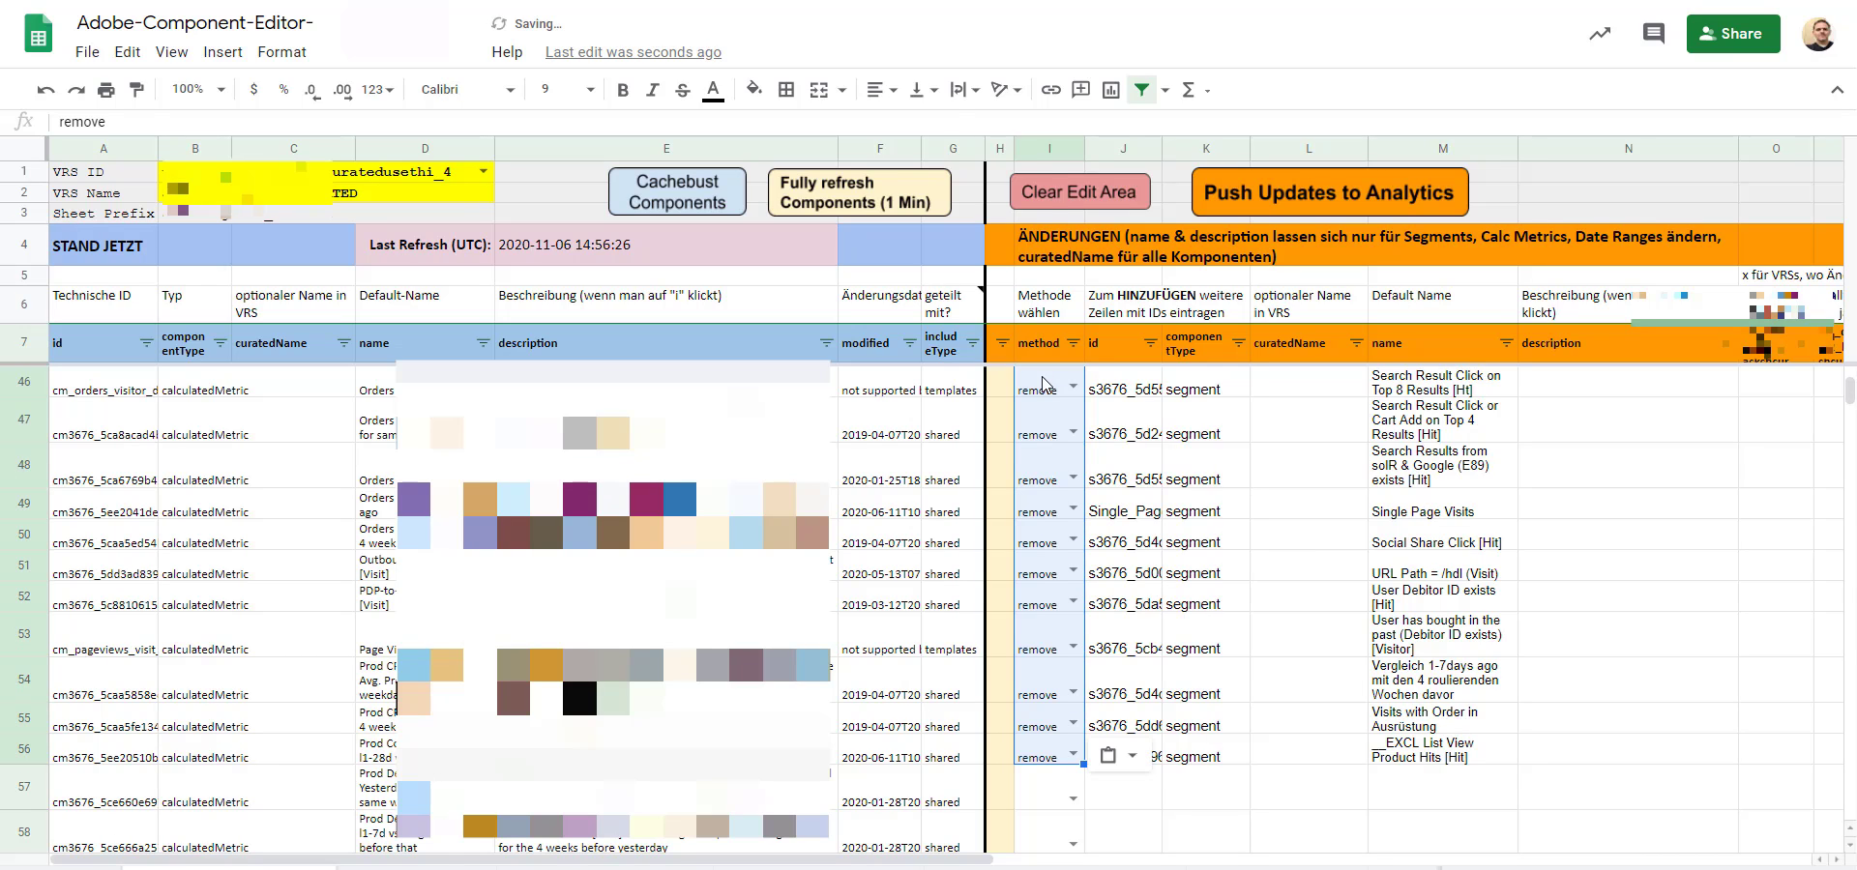
Mark the Ad Clicks (E71) row with x for the virtual report suite in column P.
{"action": "key", "text": "Right"}
{"action": "key", "text": "Right"}
{"action": "key", "text": "Right"}
{"action": "key", "text": "Right"}
{"action": "key", "text": "Right"}
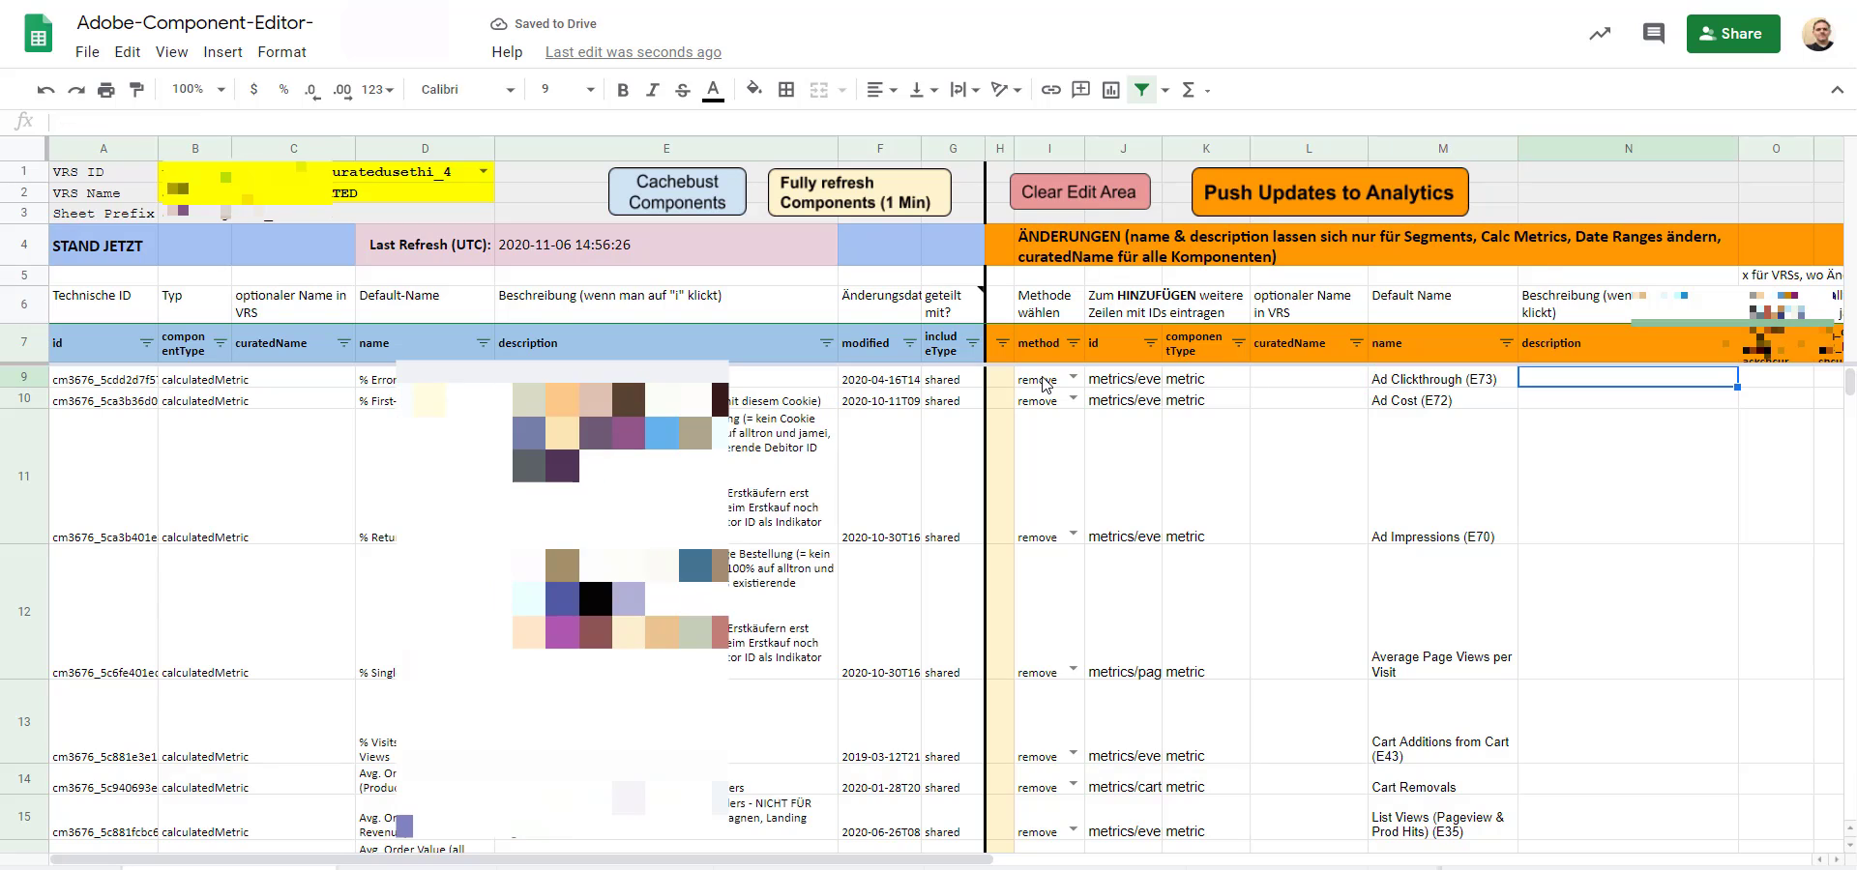
{"action": "key", "text": "Right"}
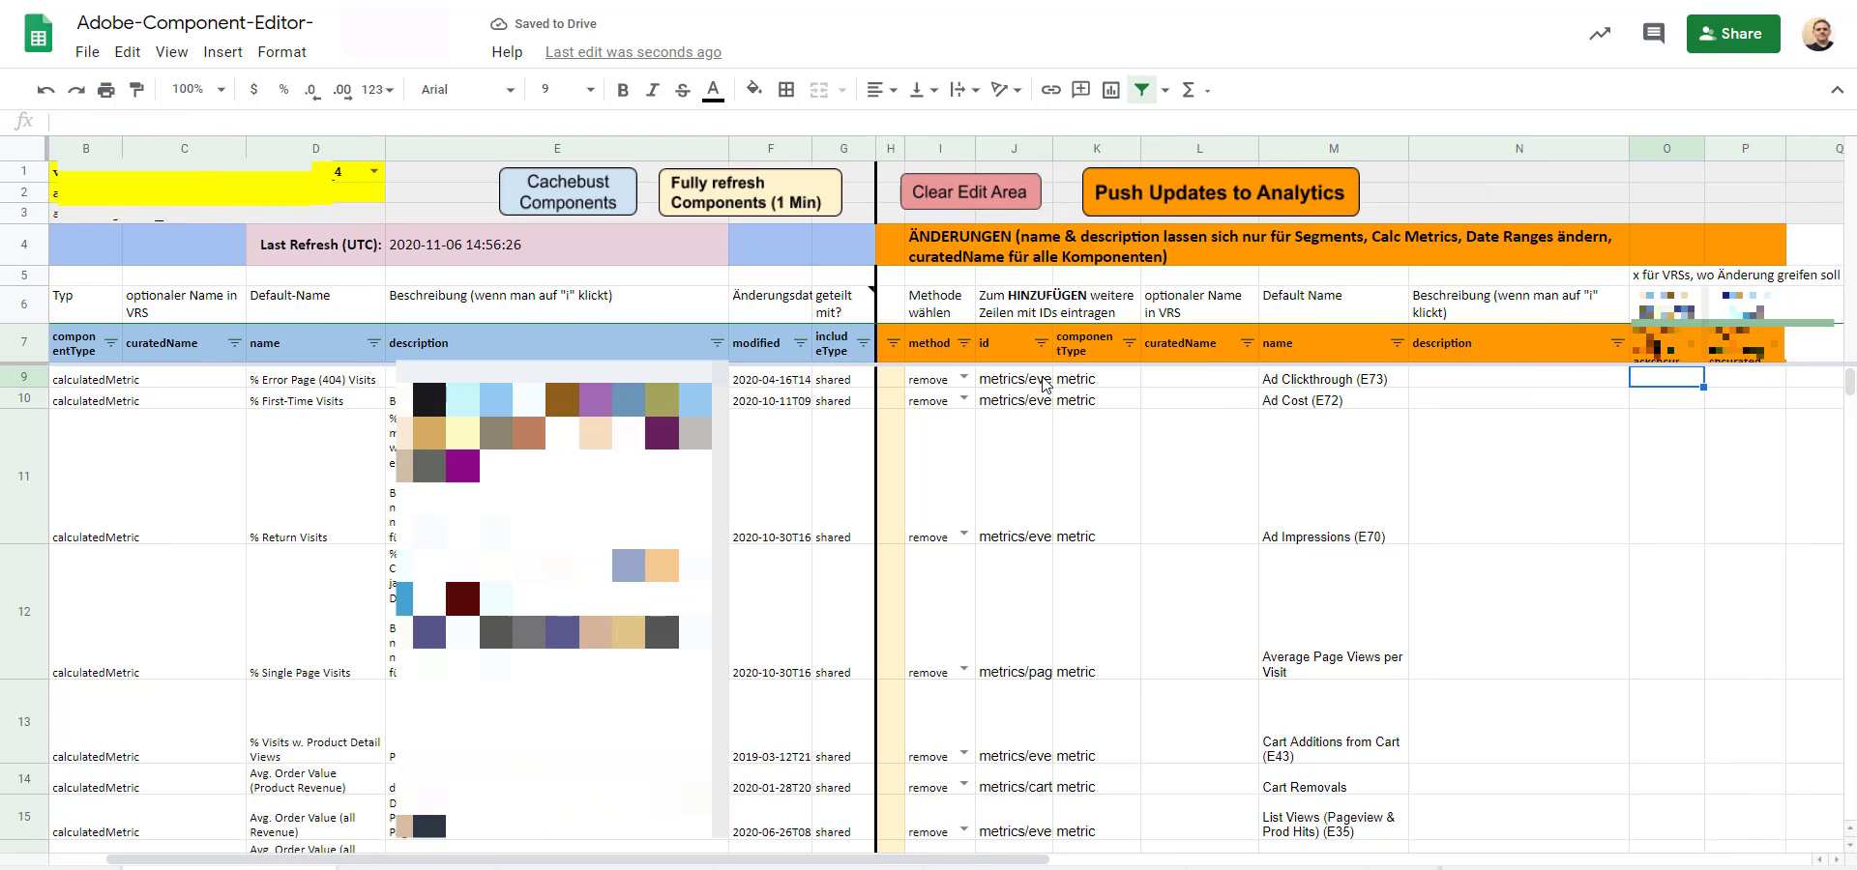
{"action": "key", "text": "Right"}
{"action": "key", "text": "Up"}
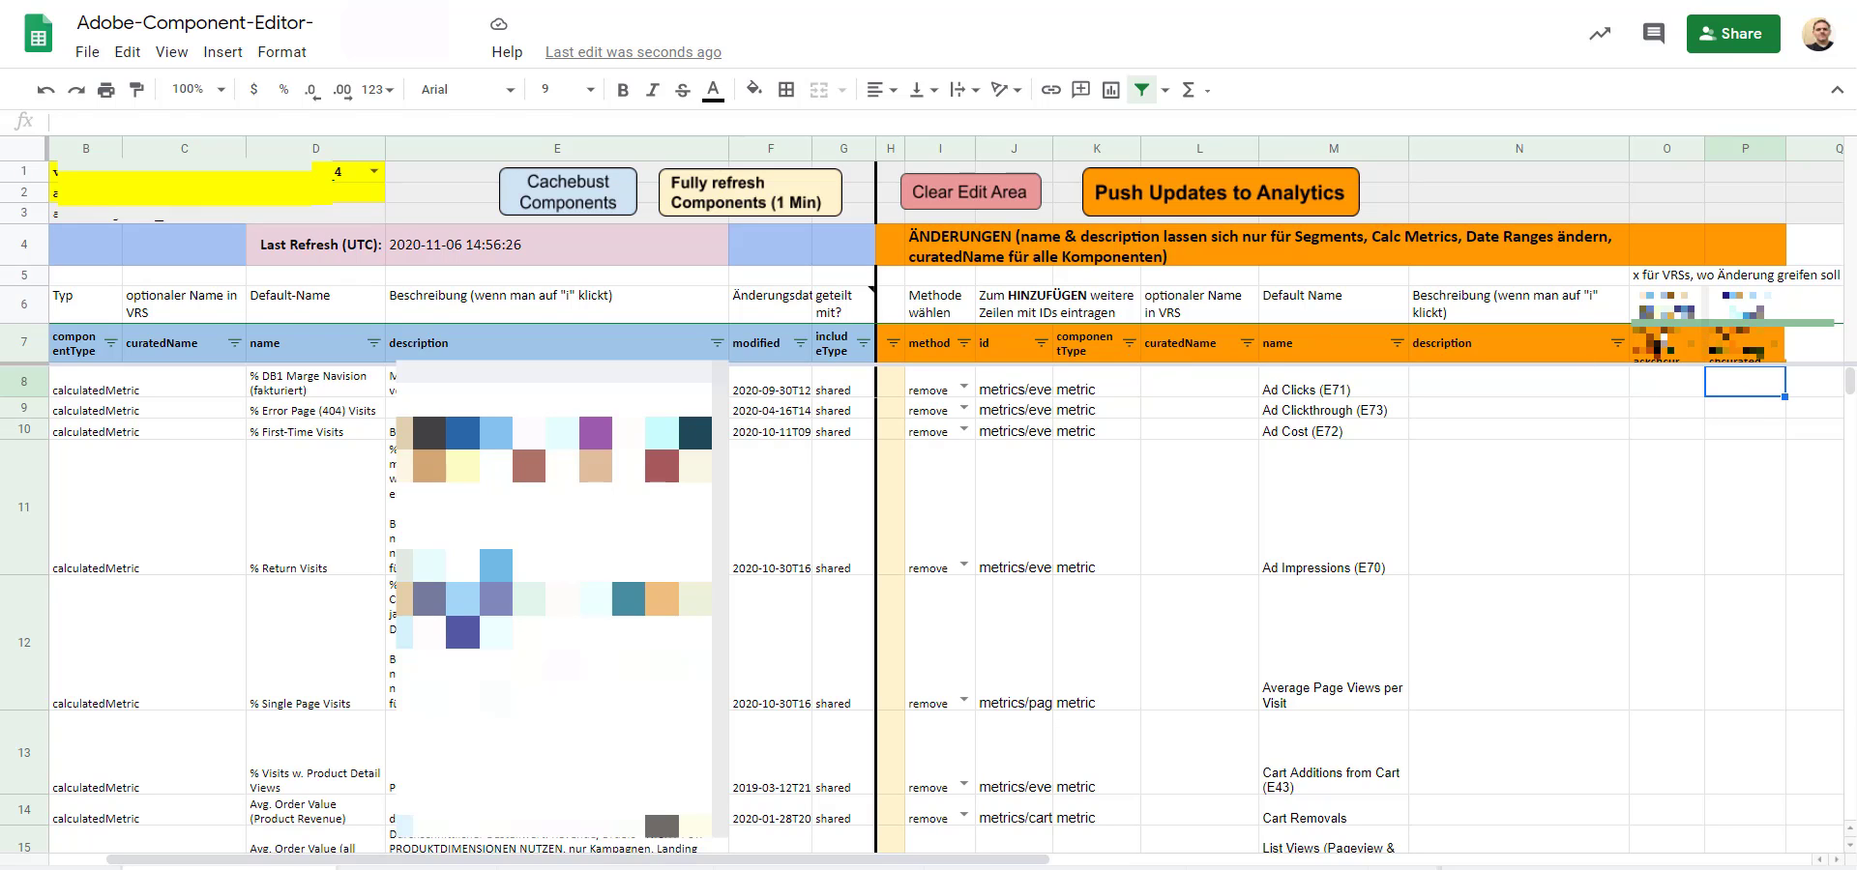
{"action": "left_click", "coordinate": [1660, 344]}
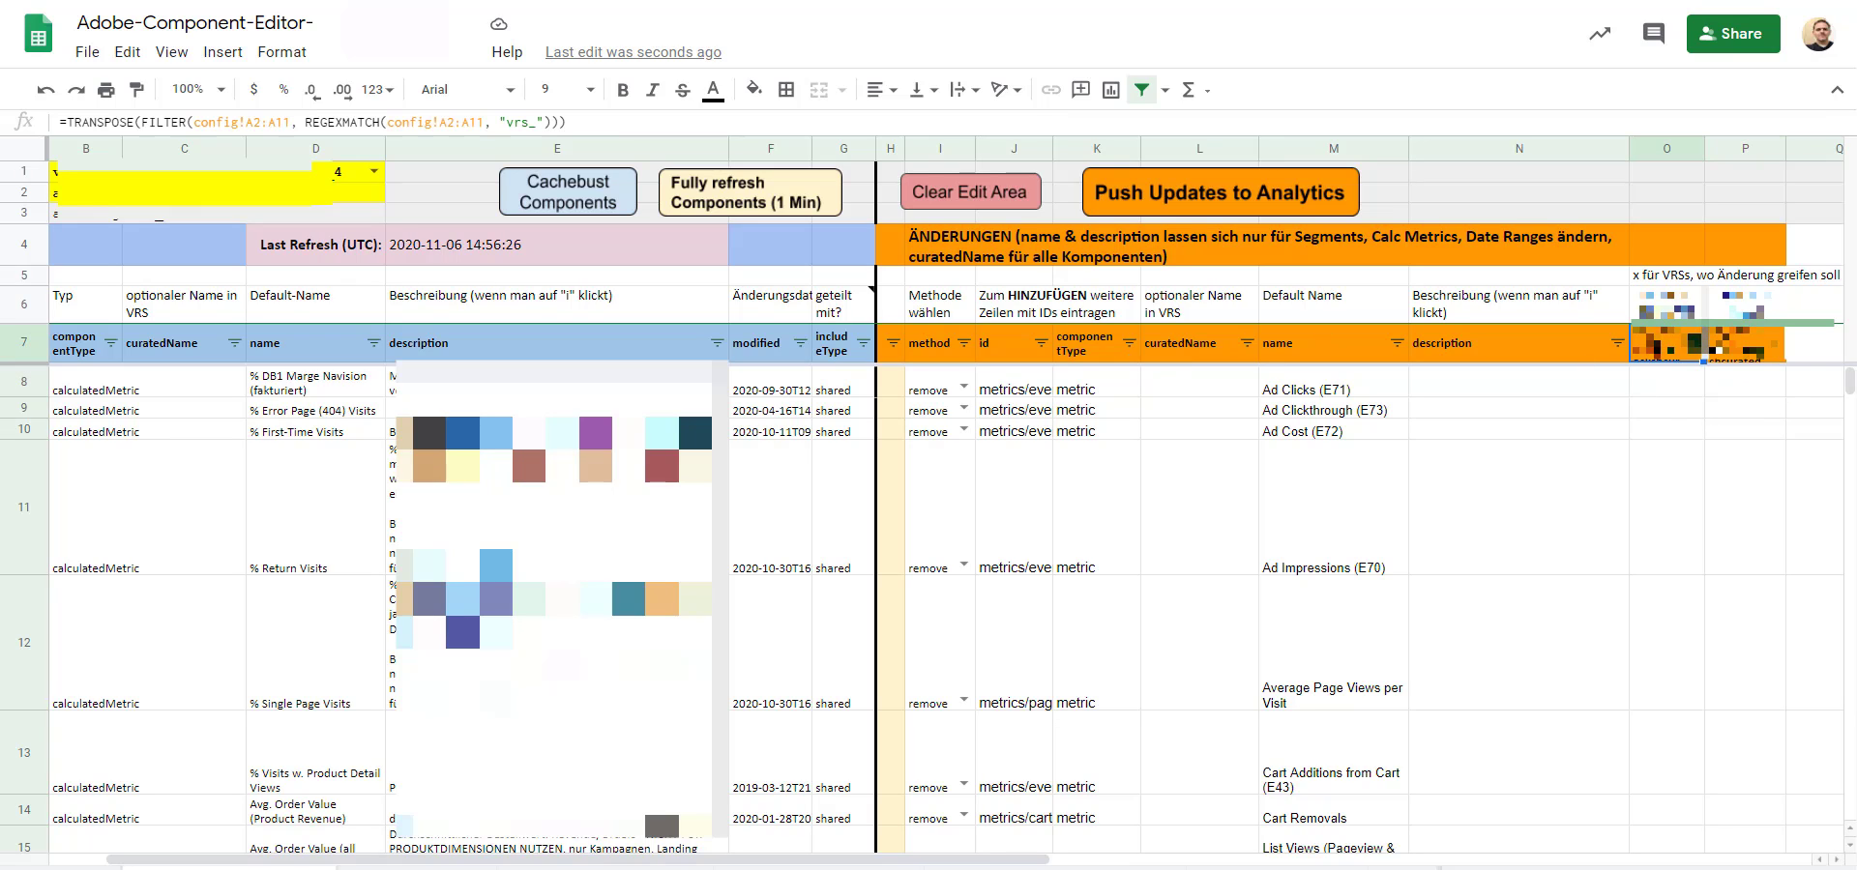
{"action": "left_click", "coordinate": [1738, 396]}
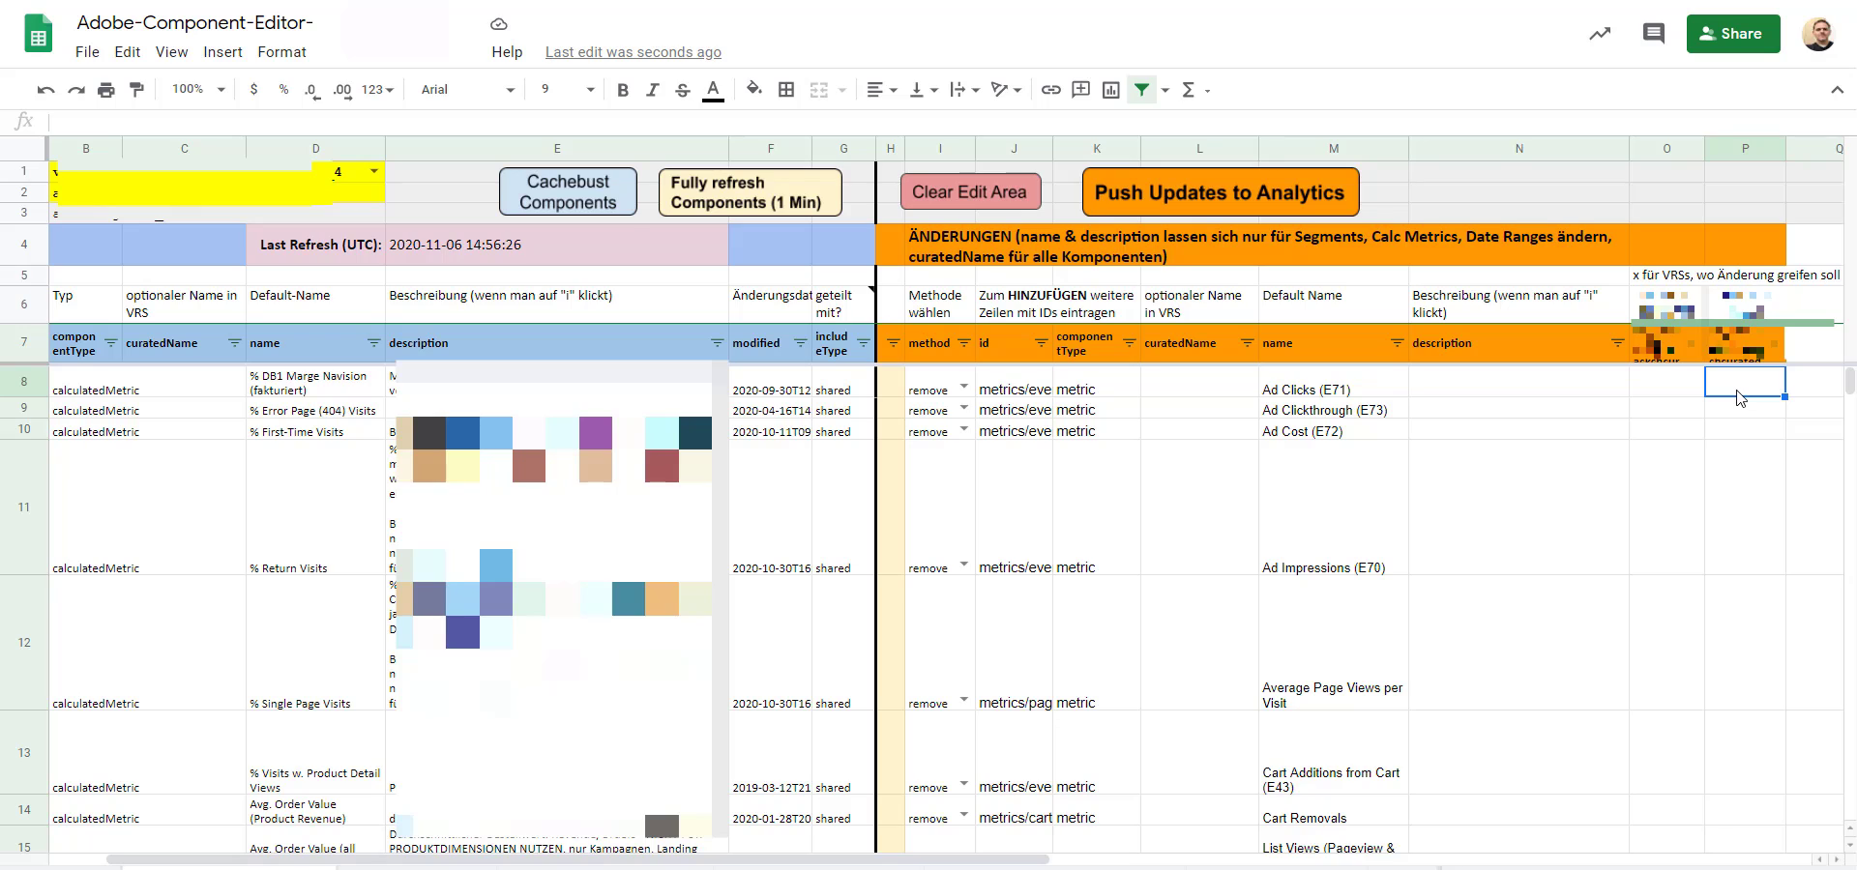
{"action": "type", "text": "x"}
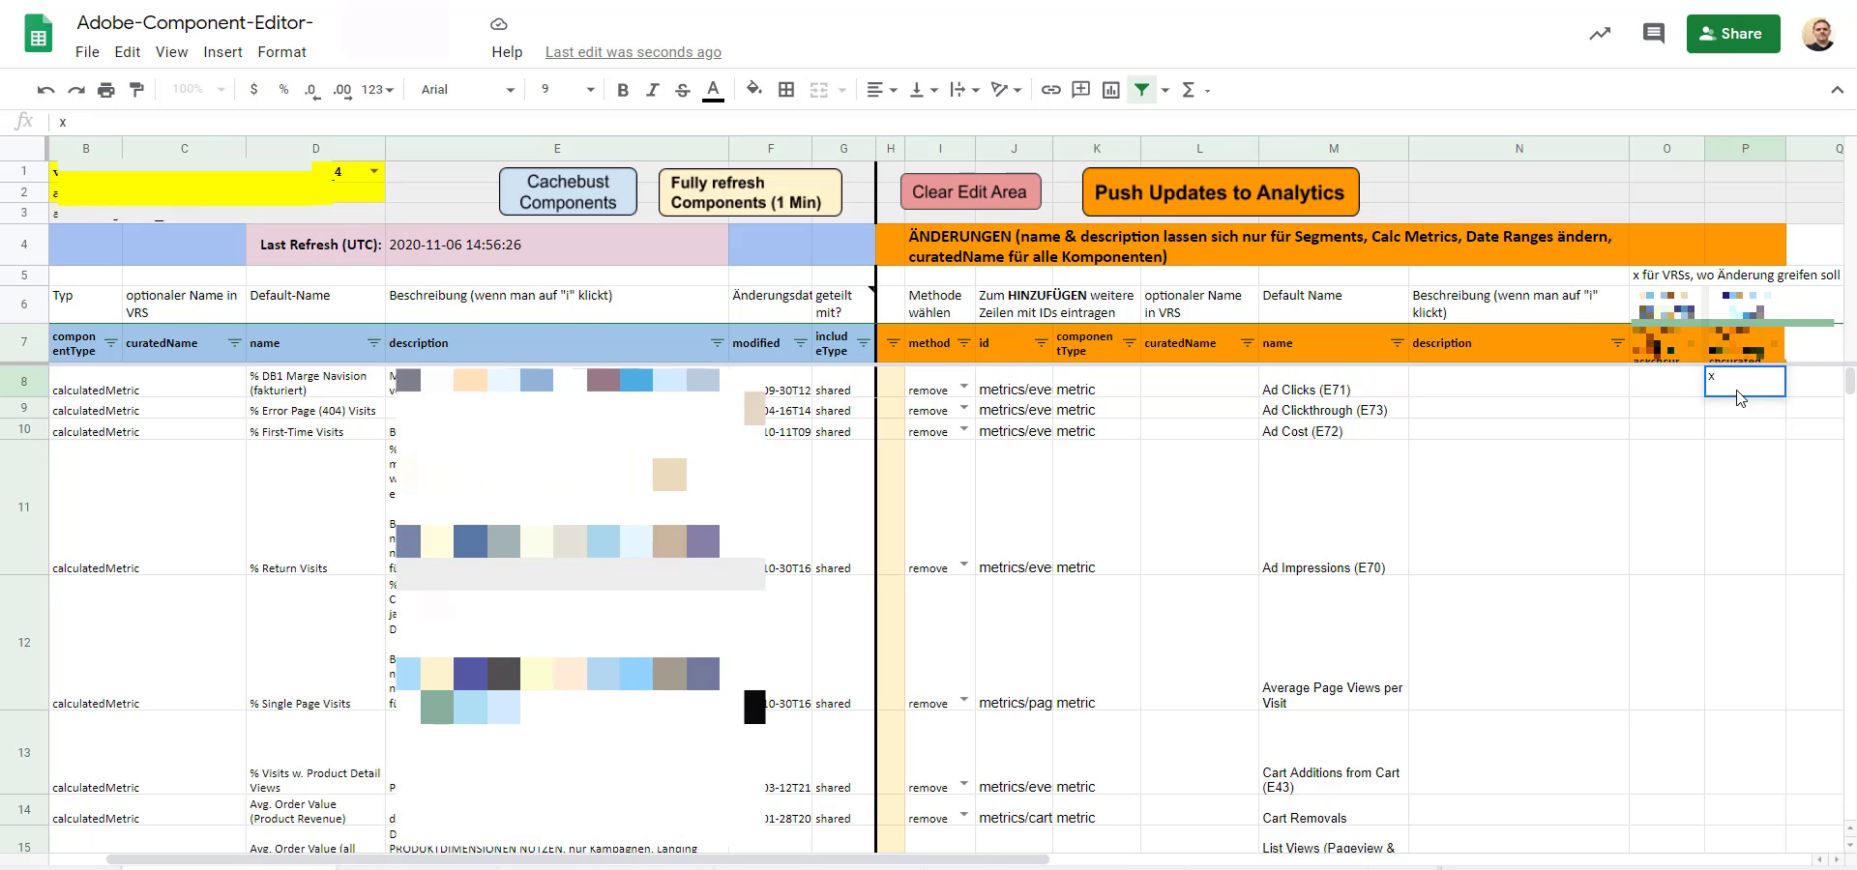
{"action": "key", "text": "Return"}
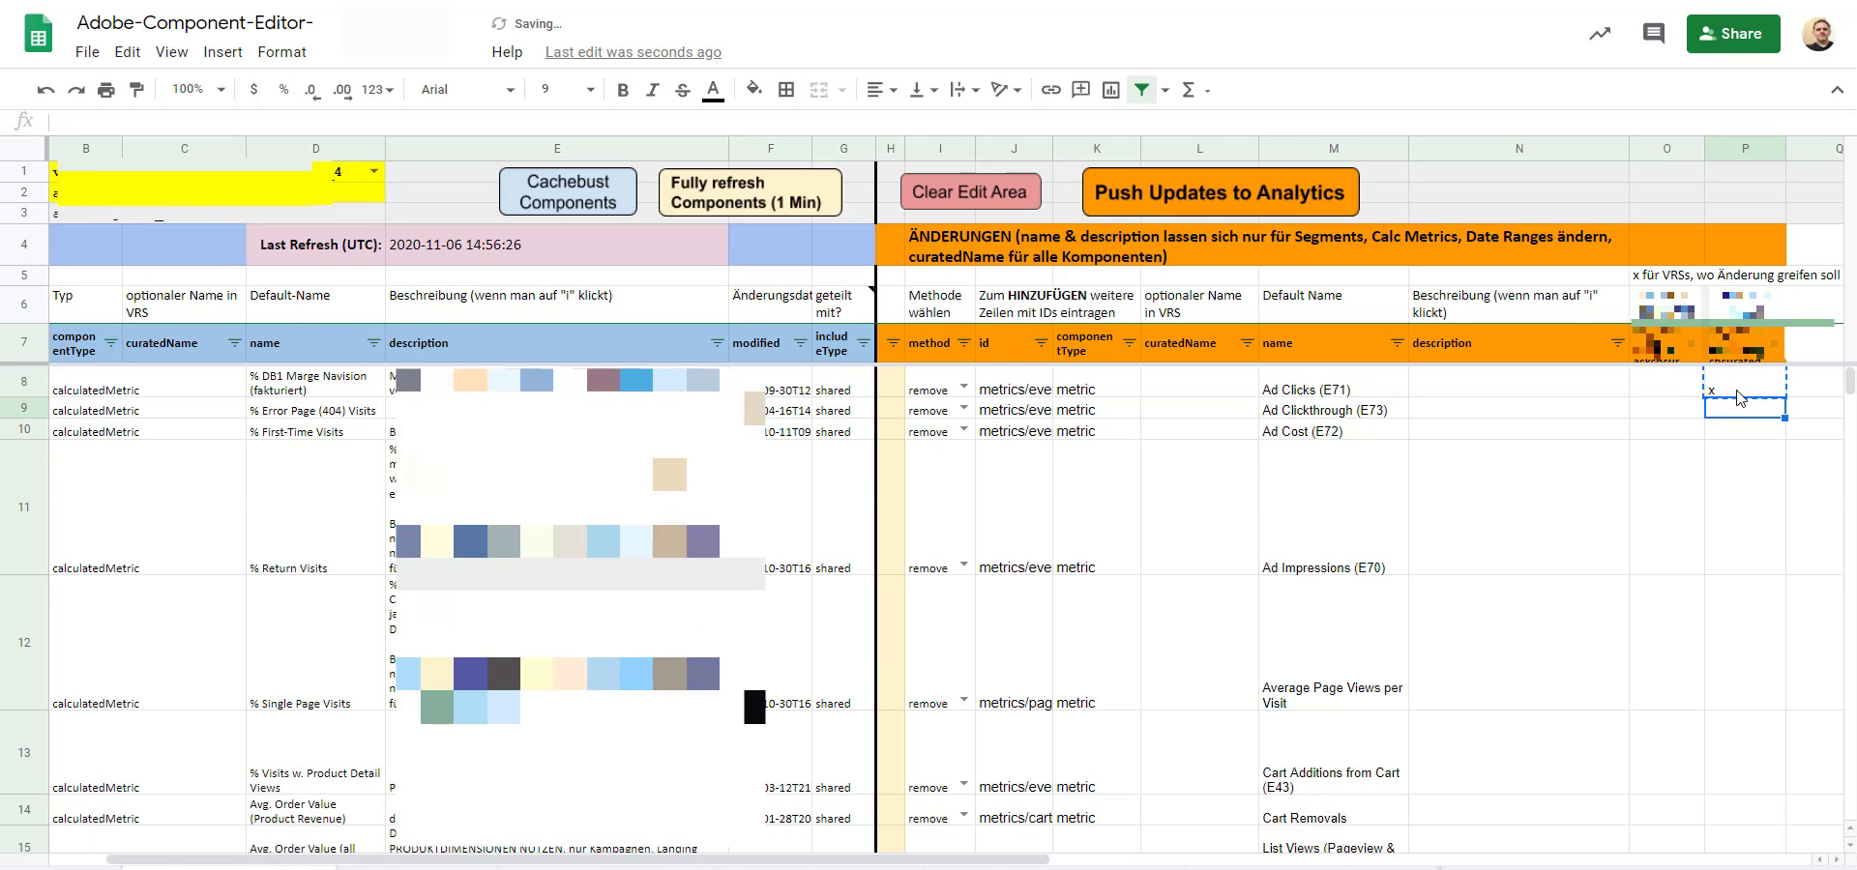
Fill the x mark in column P for all the other listed components down to row 56.
{"action": "key", "text": "ctrl+shift+Down"}
{"action": "type", "text": "x"}
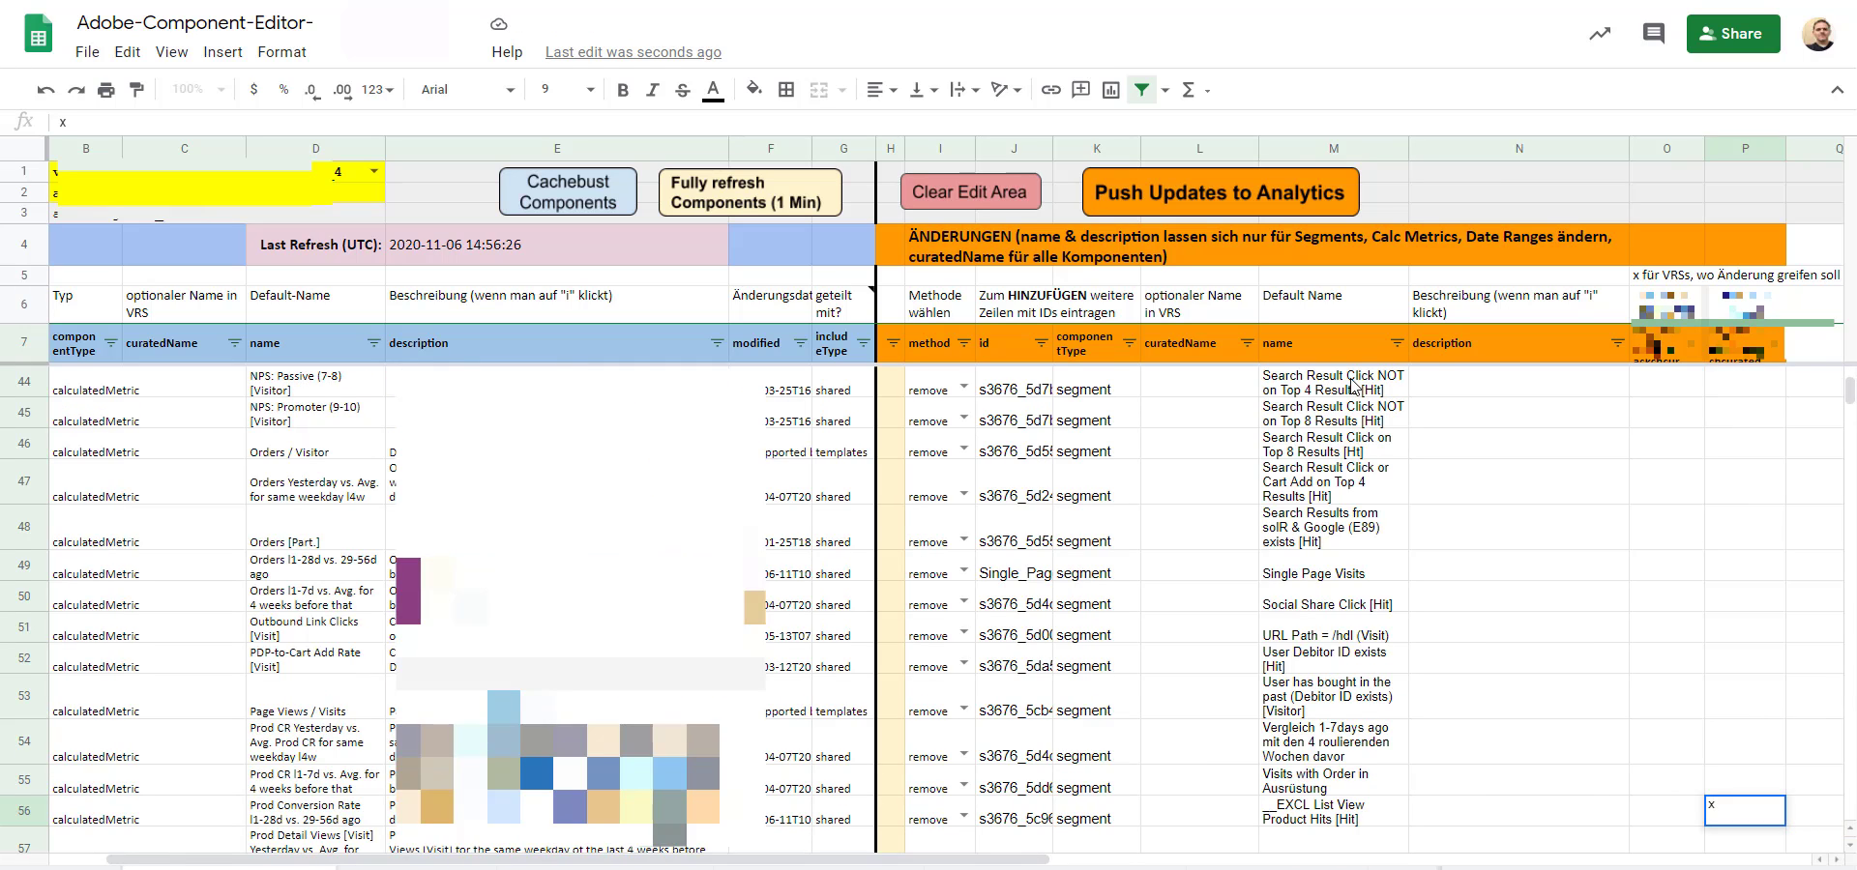
{"action": "key", "text": "ctrl+Return"}
{"action": "key", "text": "ctrl+c"}
{"action": "key", "text": "Up"}
{"action": "key", "text": "ctrl+shift+Up"}
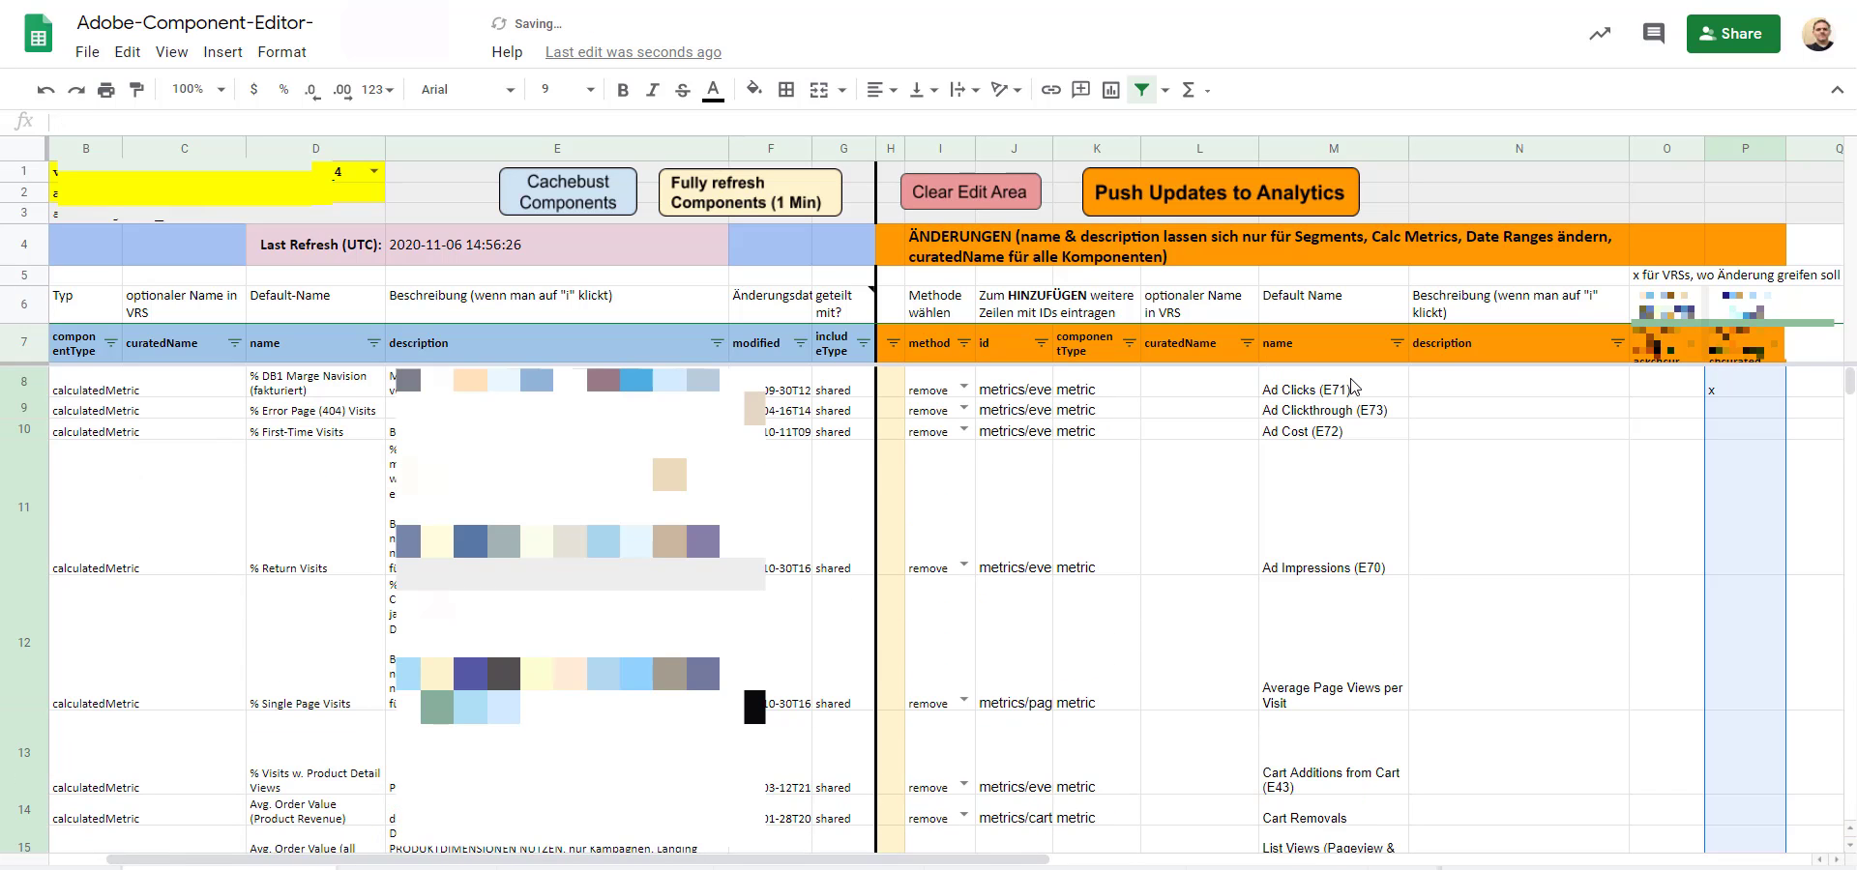
{"action": "key", "text": "shift+Down"}
{"action": "key", "text": "shift+Up"}
{"action": "key", "text": "ctrl+v"}
Review the method, component names and column P marks for the components in rows 8 to 13.
{"action": "key", "text": "Left"}
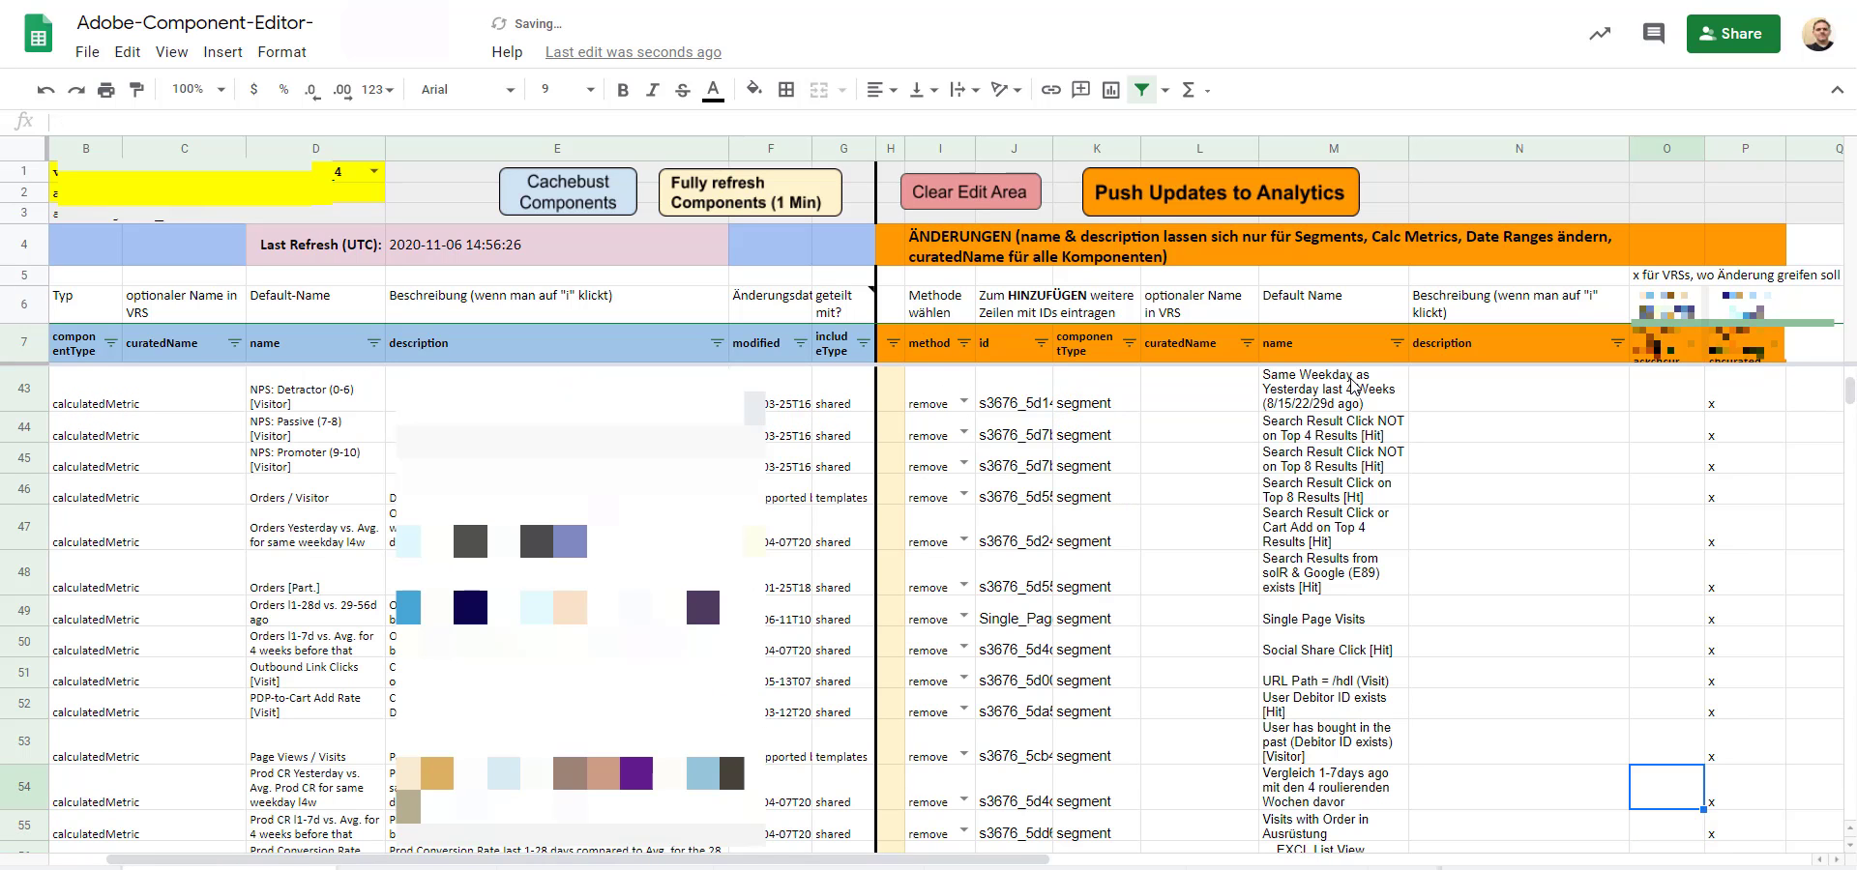
{"action": "key", "text": "ctrl+Up"}
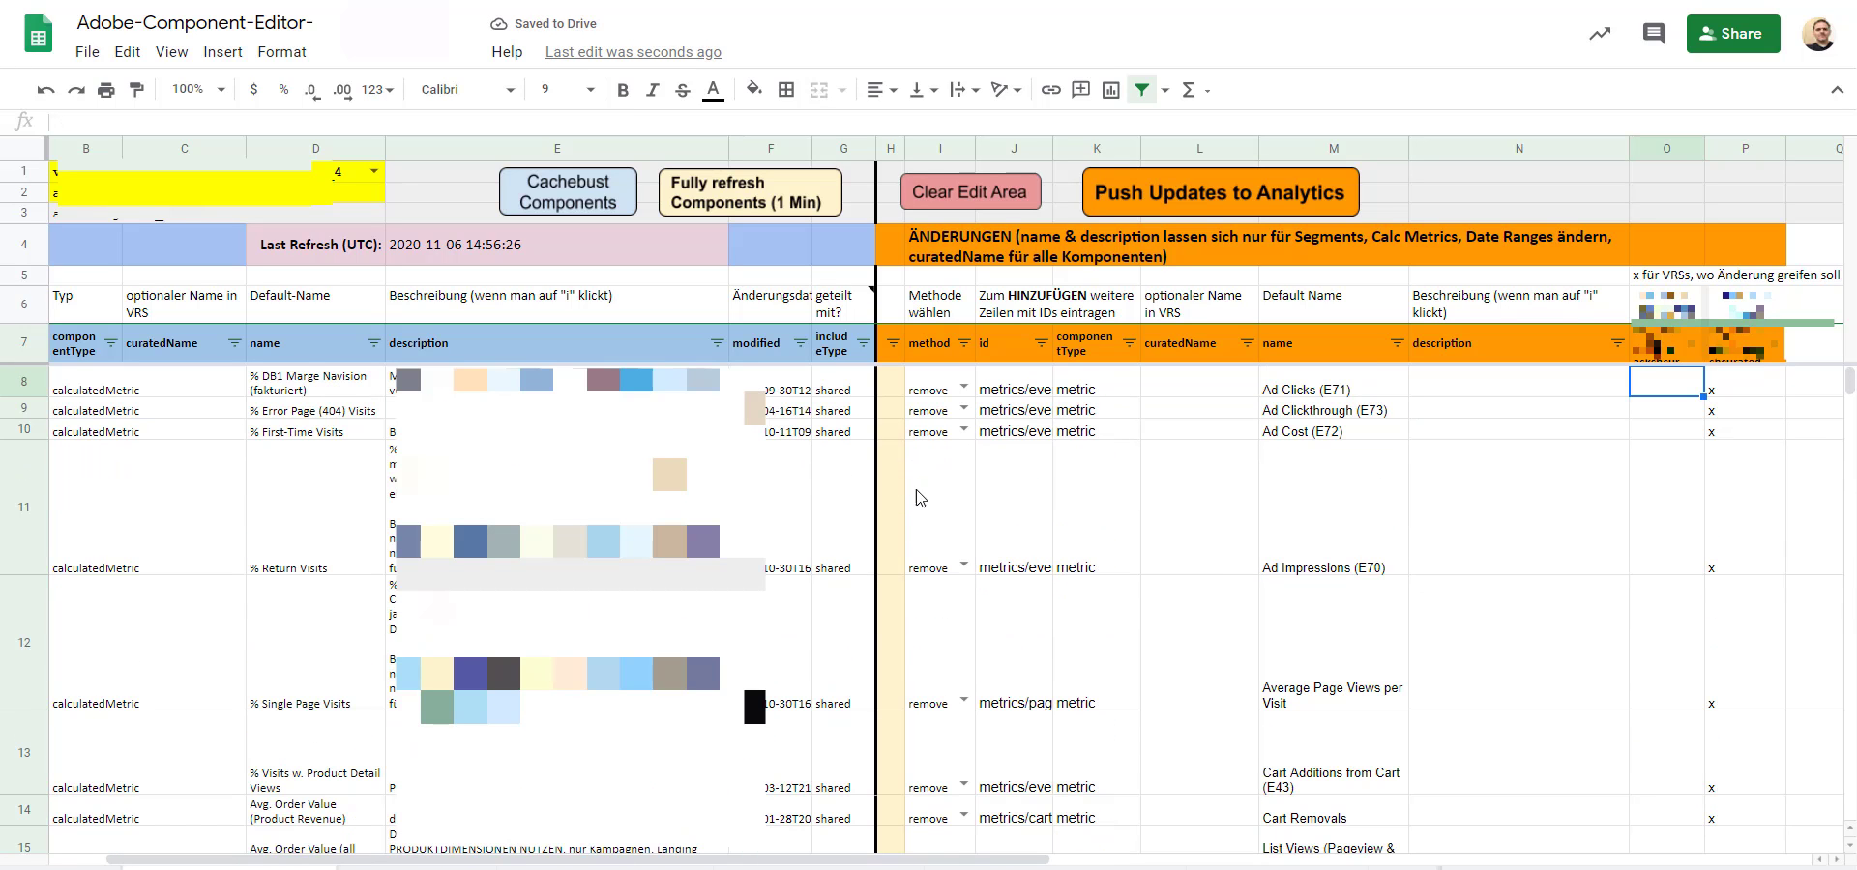
{"action": "left_click", "coordinate": [945, 529]}
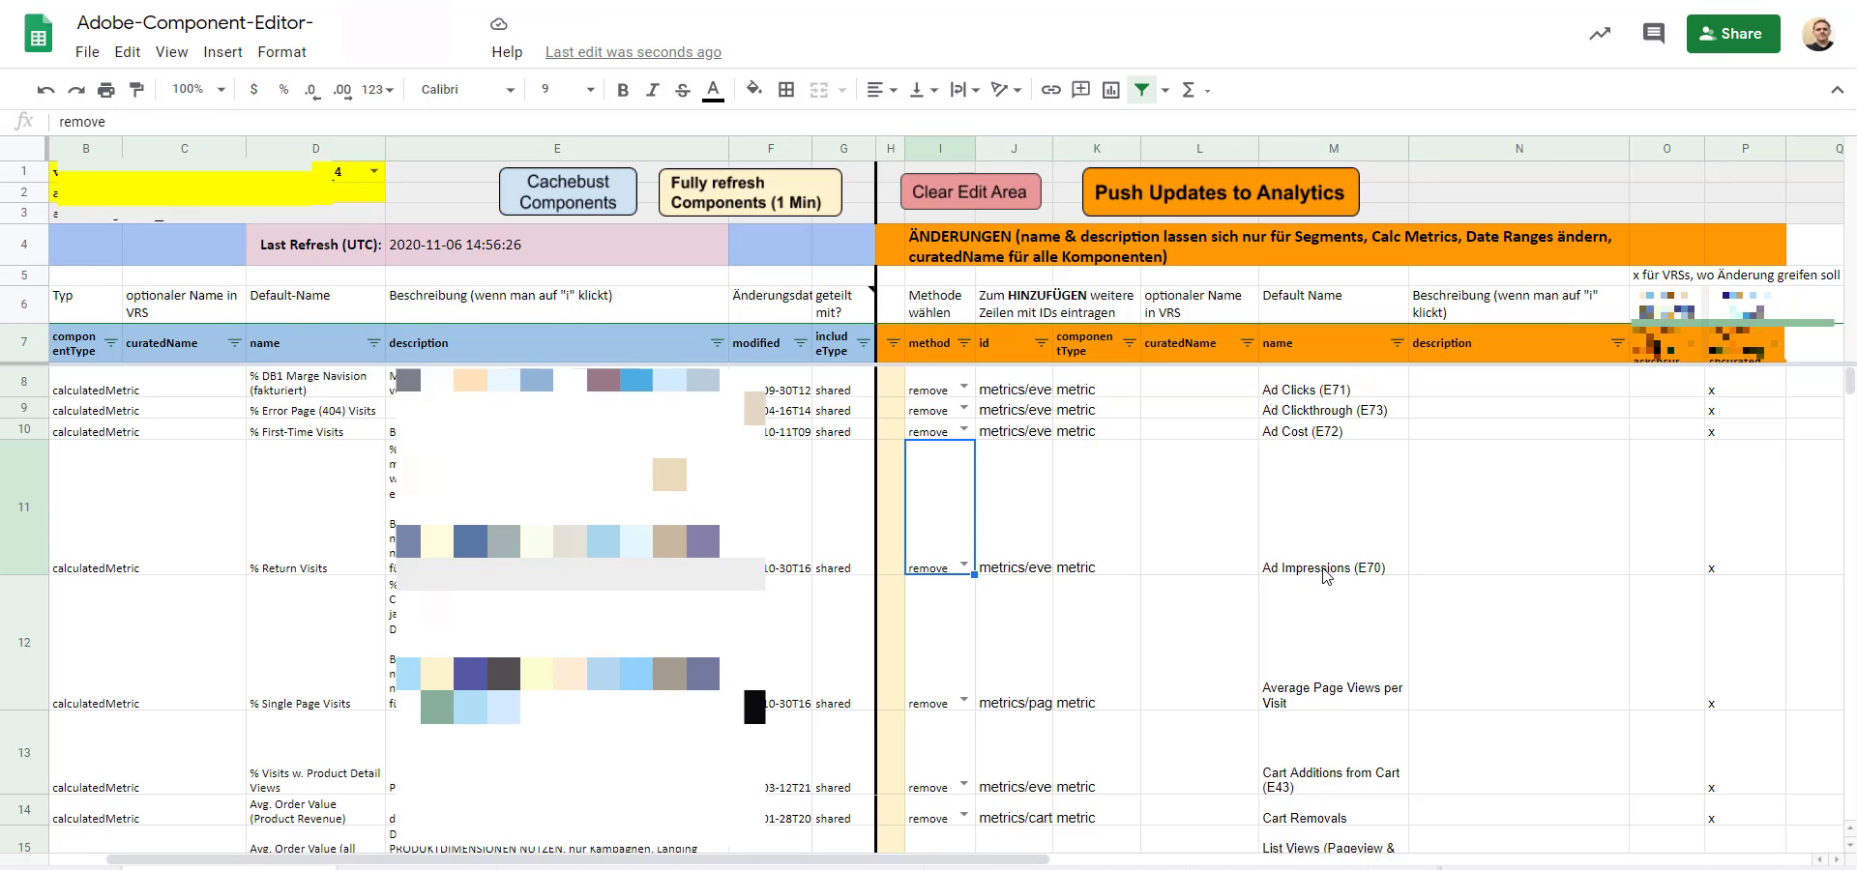
{"action": "left_click", "coordinate": [1312, 508]}
{"action": "left_click", "coordinate": [1339, 696]}
{"action": "left_click", "coordinate": [1331, 764]}
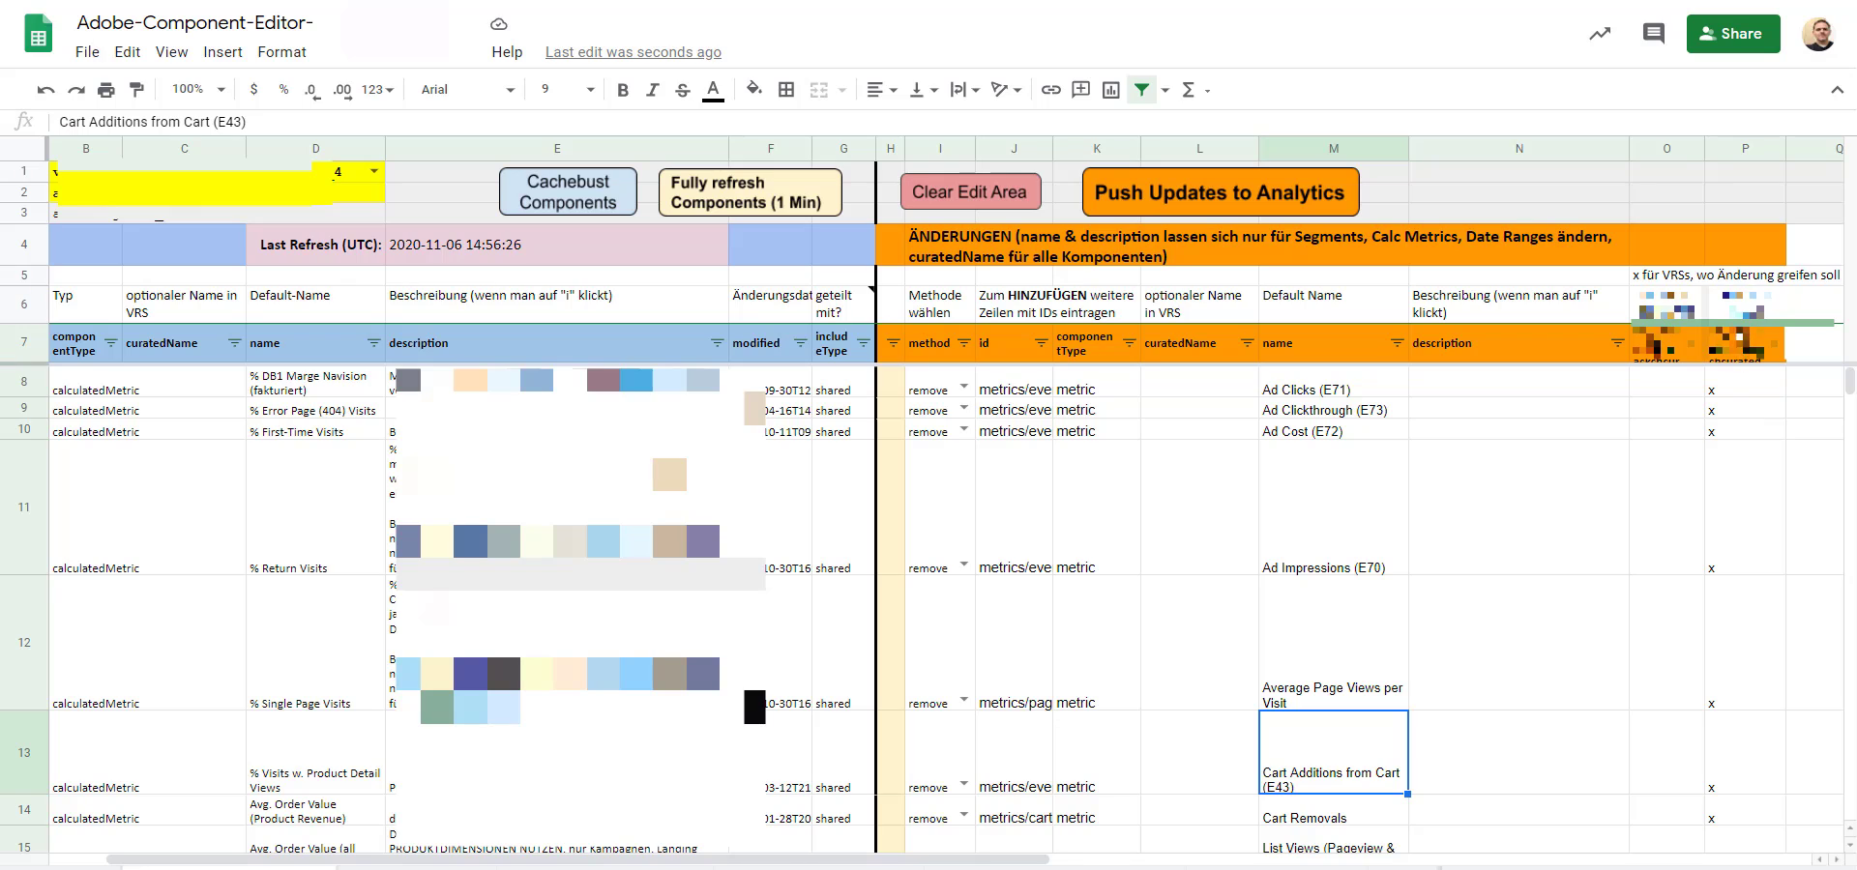
{"action": "left_click_drag", "start_coordinate": [1748, 390], "coordinate": [1756, 474]}
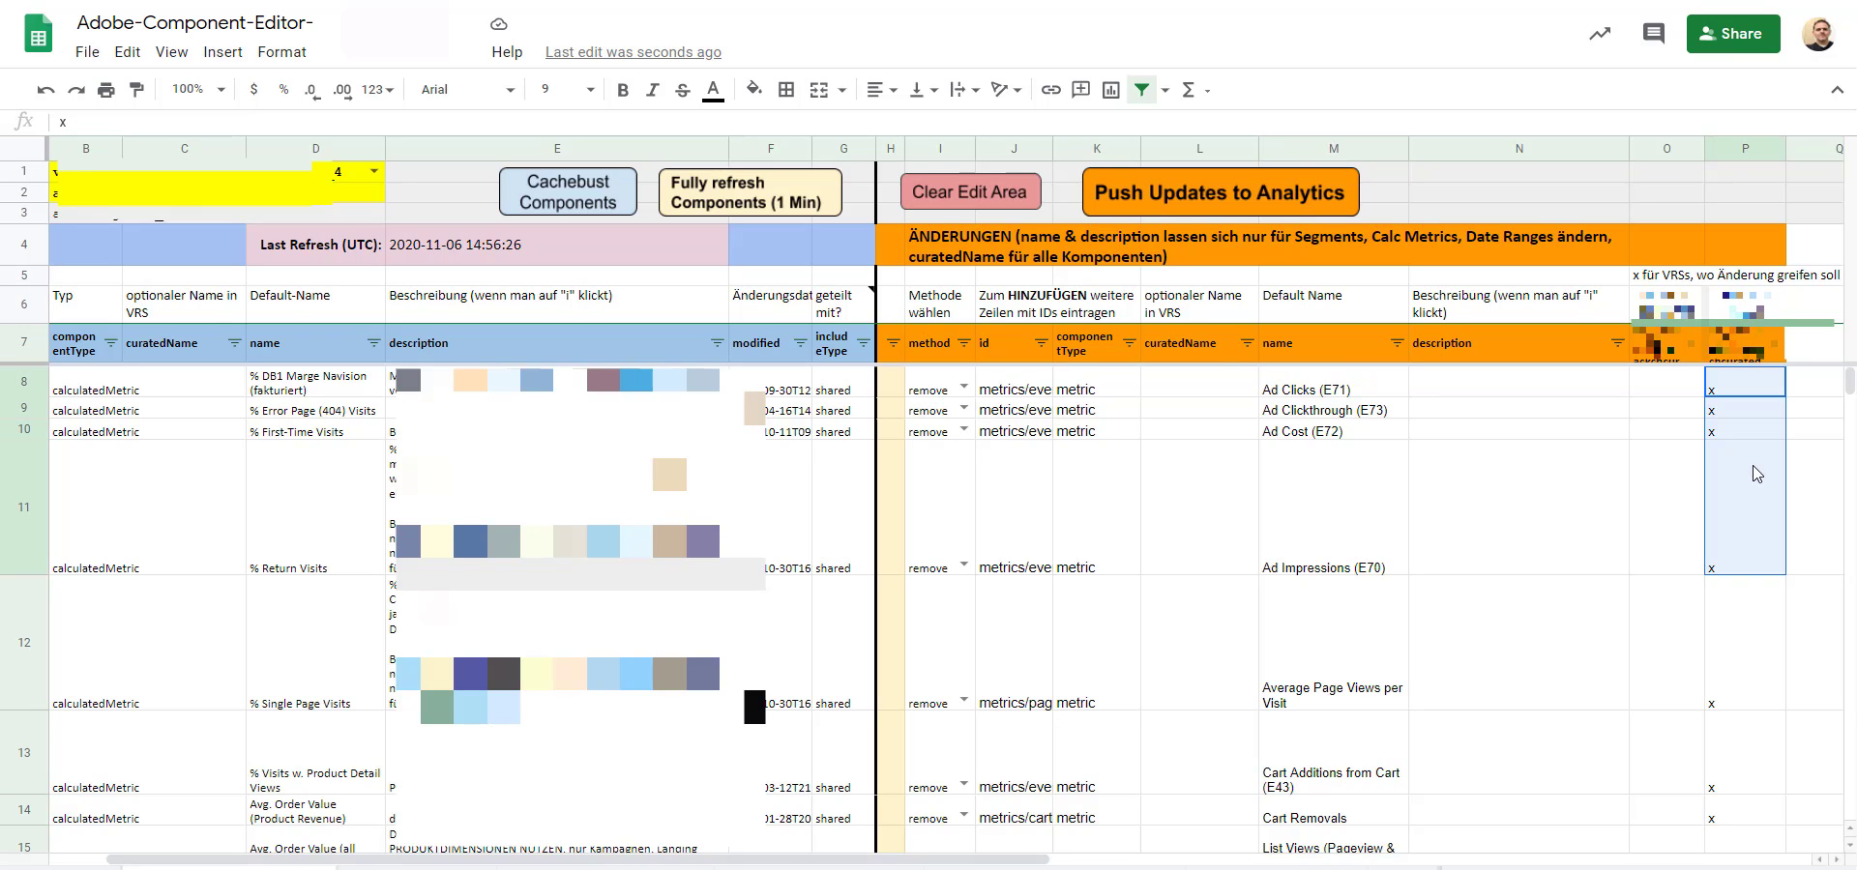
{"action": "left_click", "coordinate": [1758, 470]}
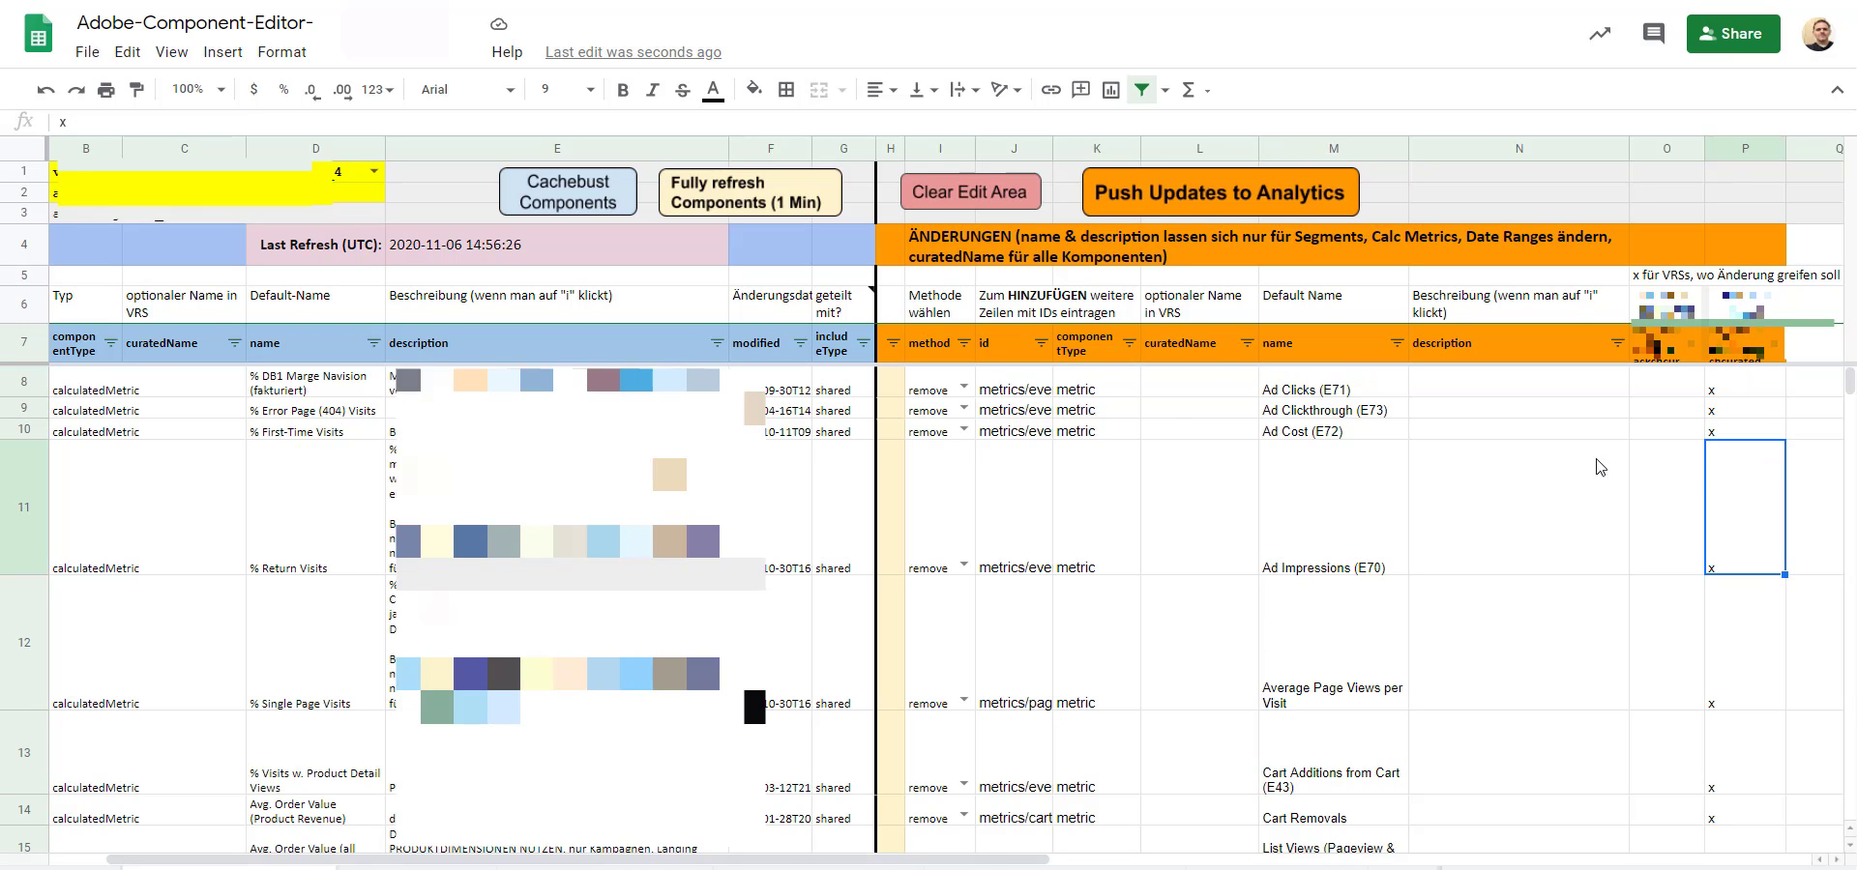
Paste the copied n marks into column O from row 8 and check which components carry them.
{"action": "left_click", "coordinate": [1665, 391]}
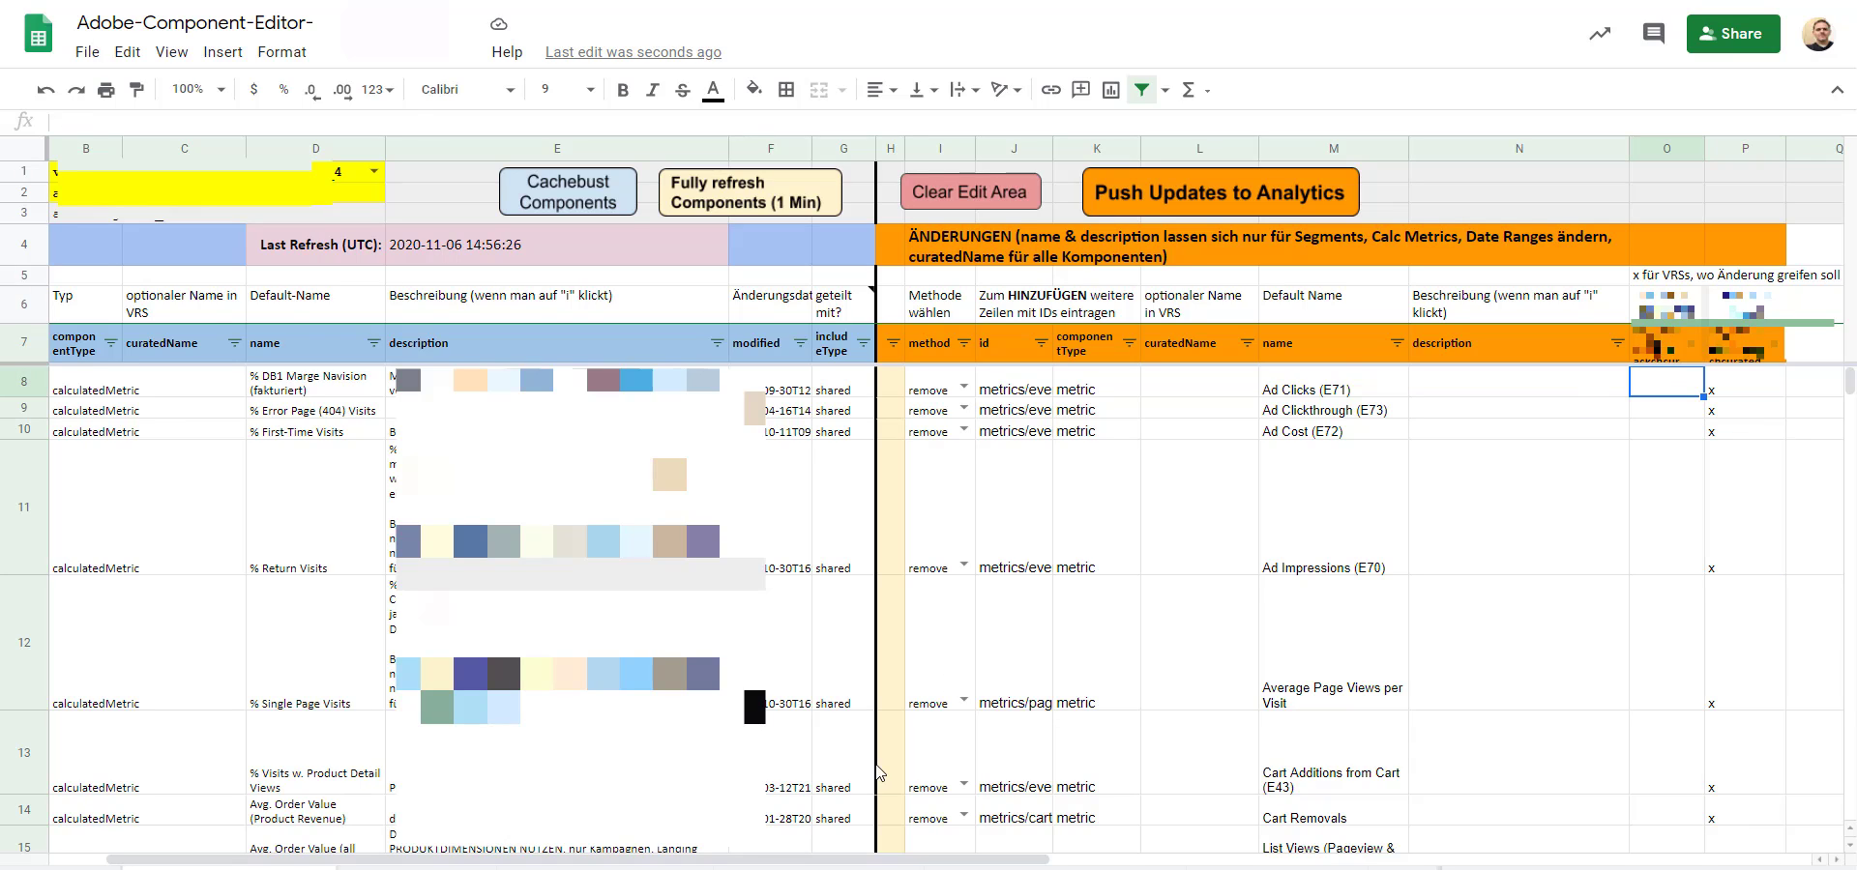
{"action": "key", "text": "ctrl+v"}
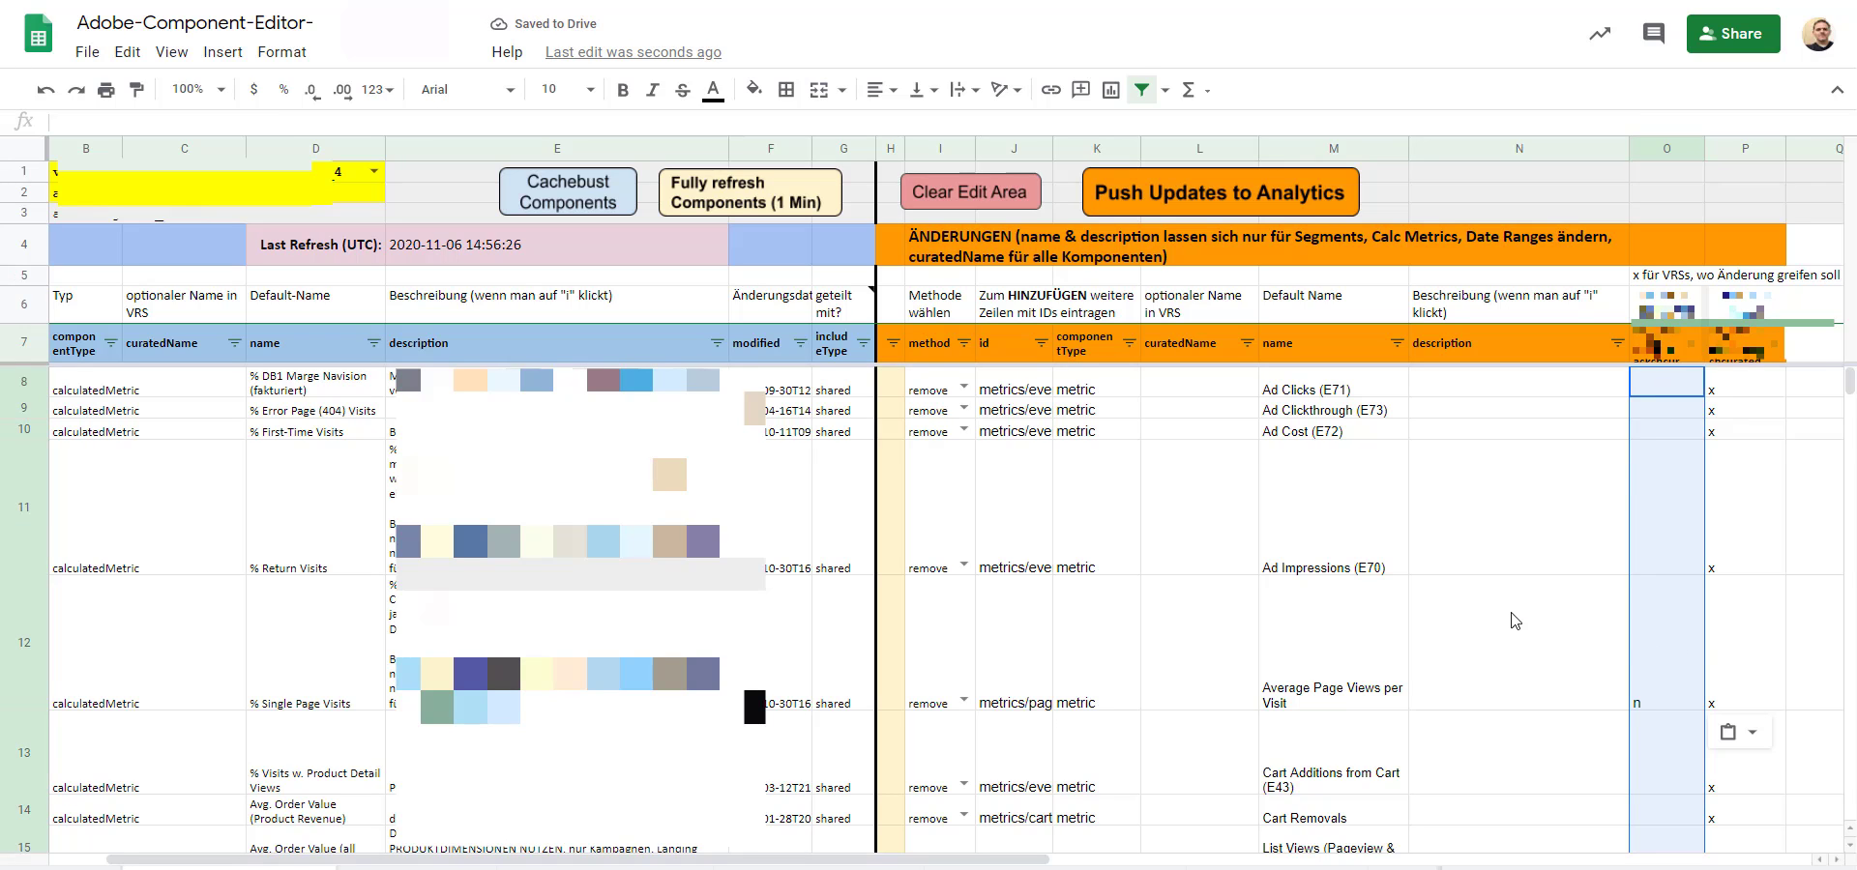
{"action": "scroll", "coordinate": [1514, 620], "scroll_direction": "down", "scroll_amount": 5}
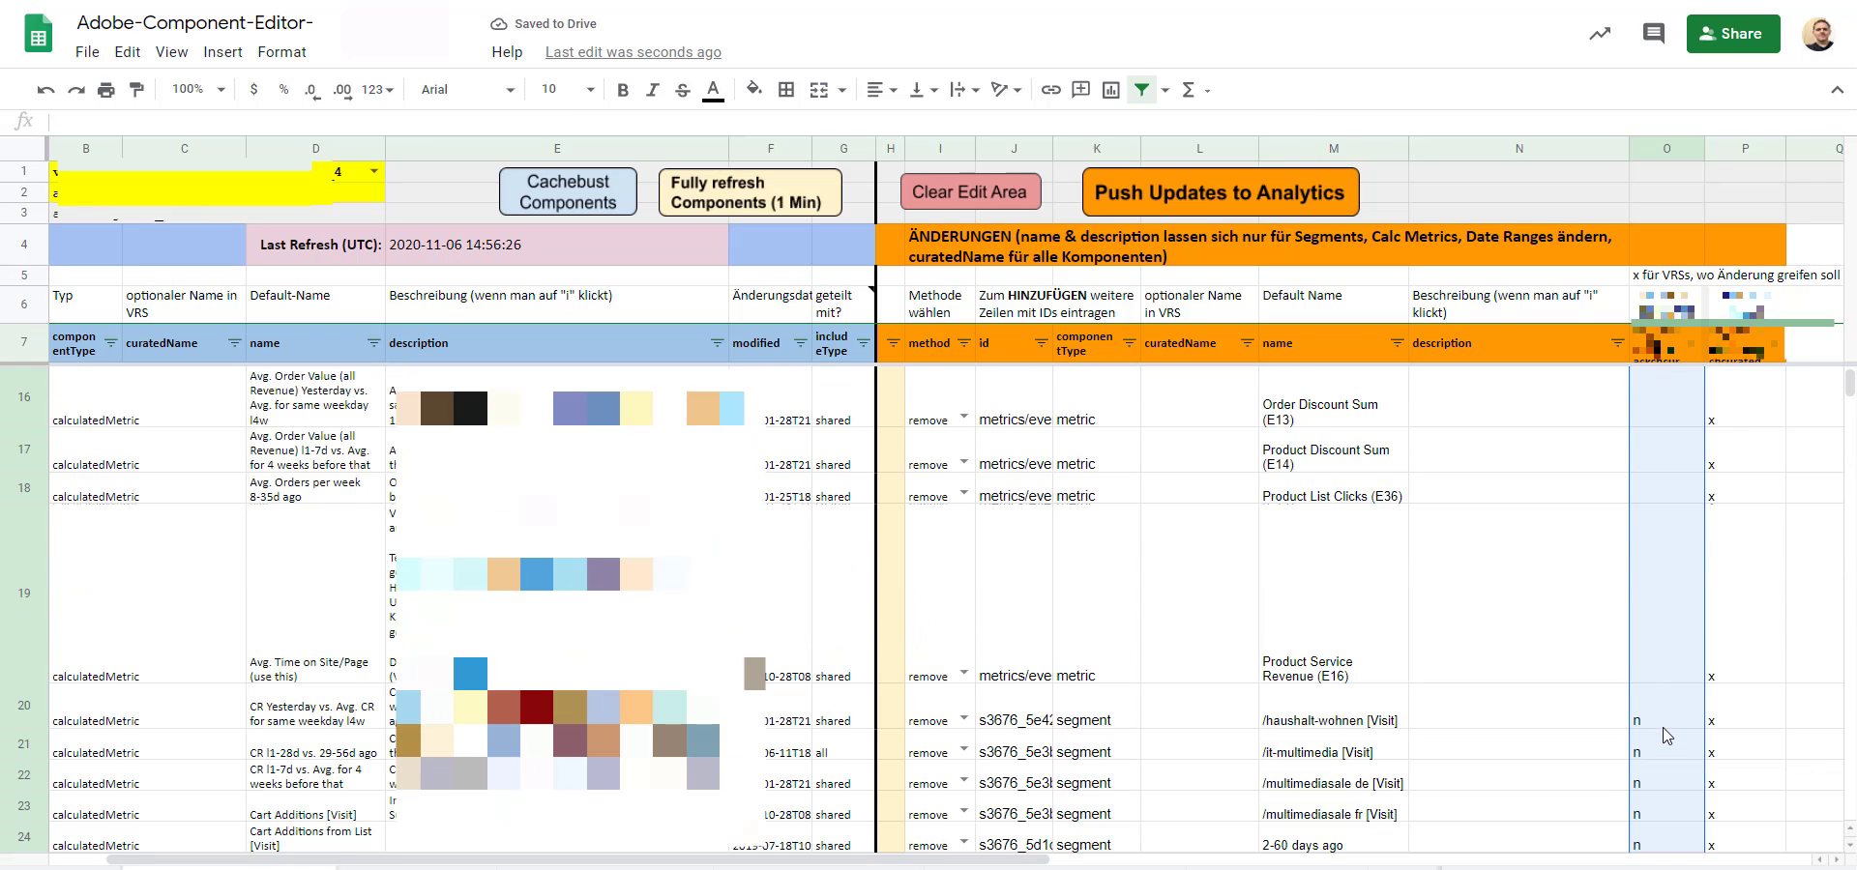
{"action": "left_click", "coordinate": [1670, 703]}
{"action": "scroll", "coordinate": [1673, 696], "scroll_direction": "up", "scroll_amount": 5}
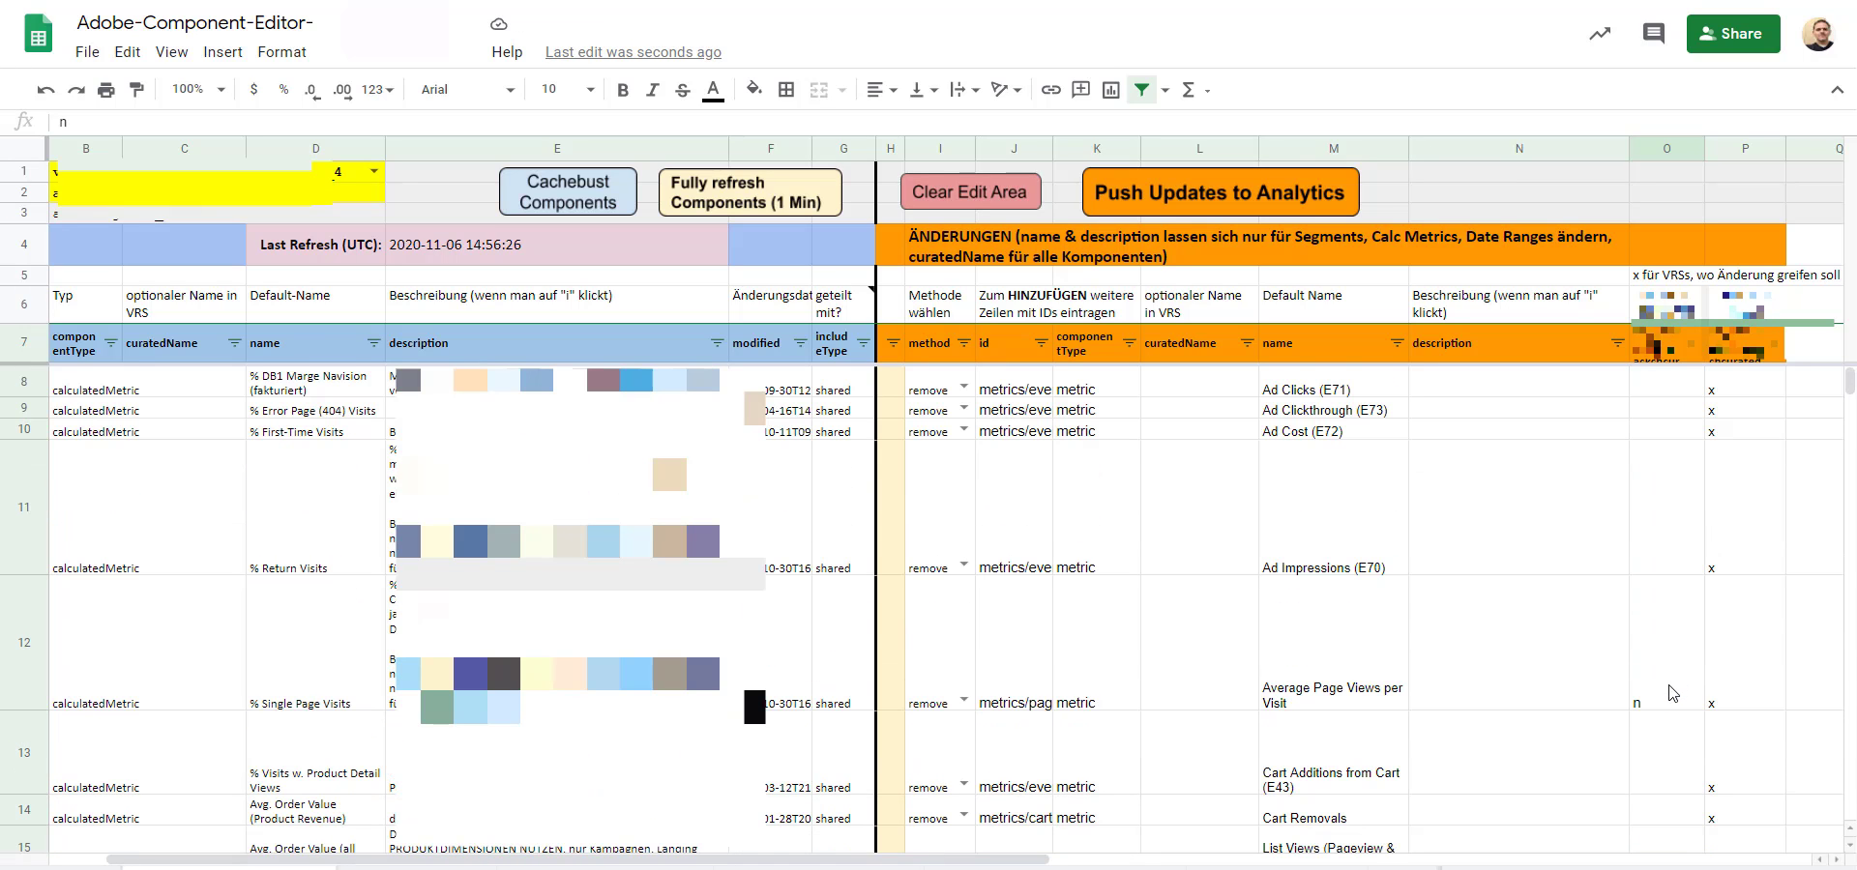
{"action": "left_click", "coordinate": [1676, 692]}
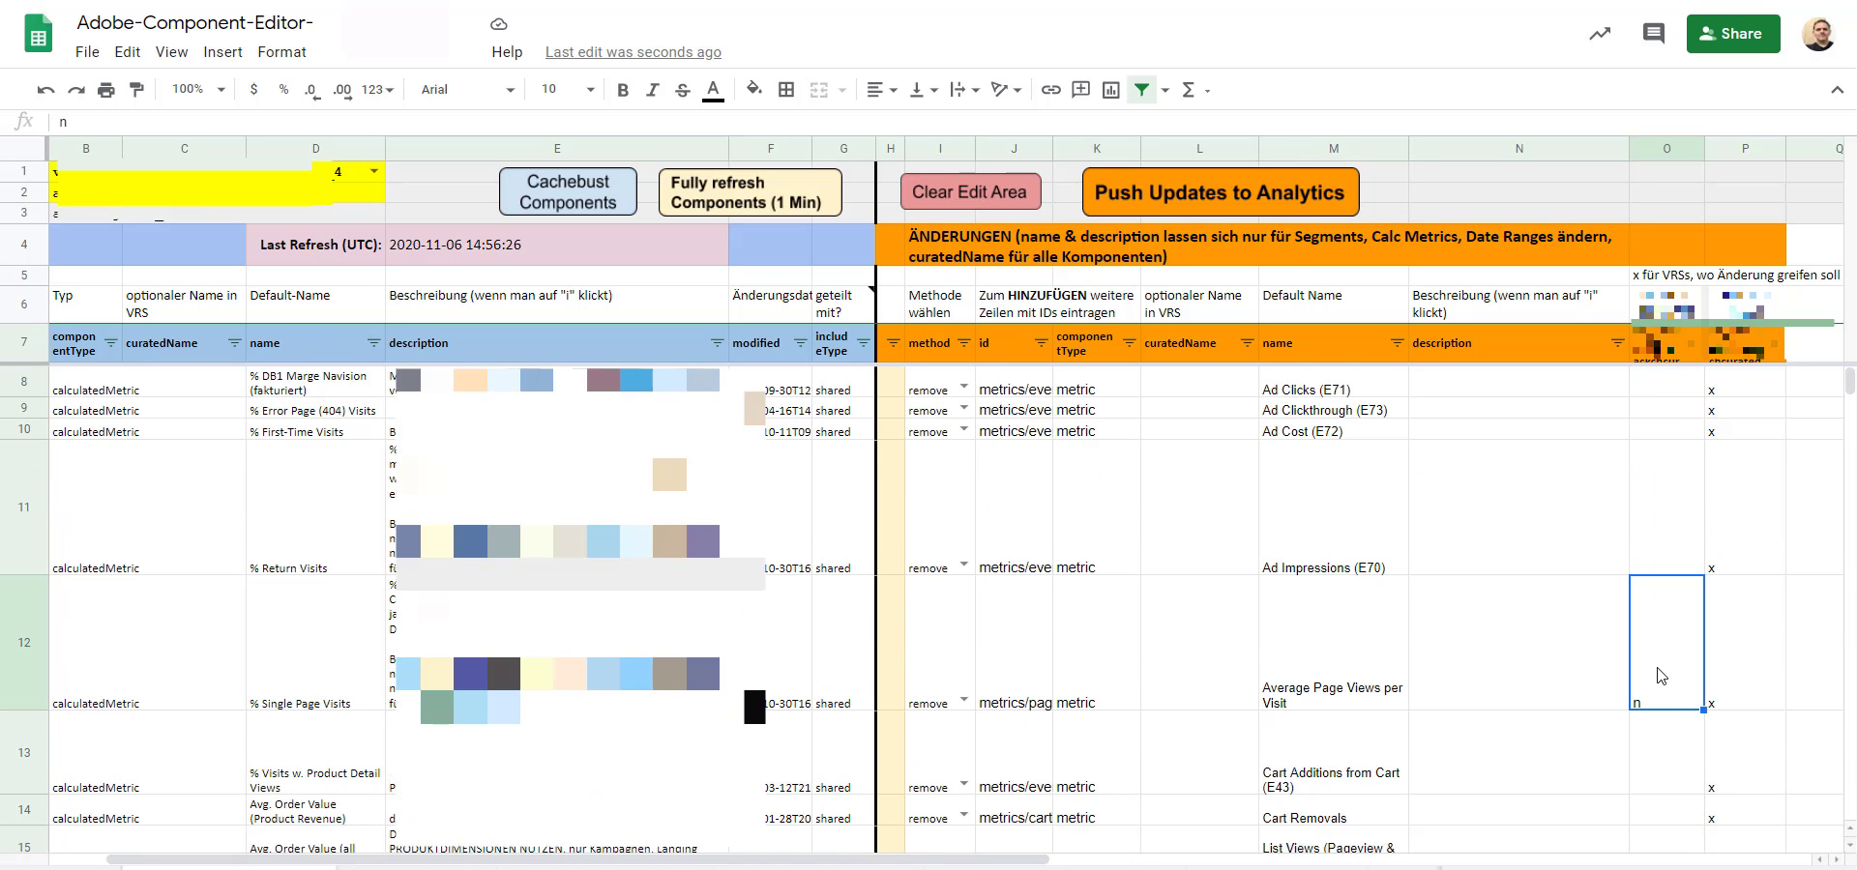
{"action": "scroll", "coordinate": [1660, 676], "scroll_direction": "down", "scroll_amount": 10}
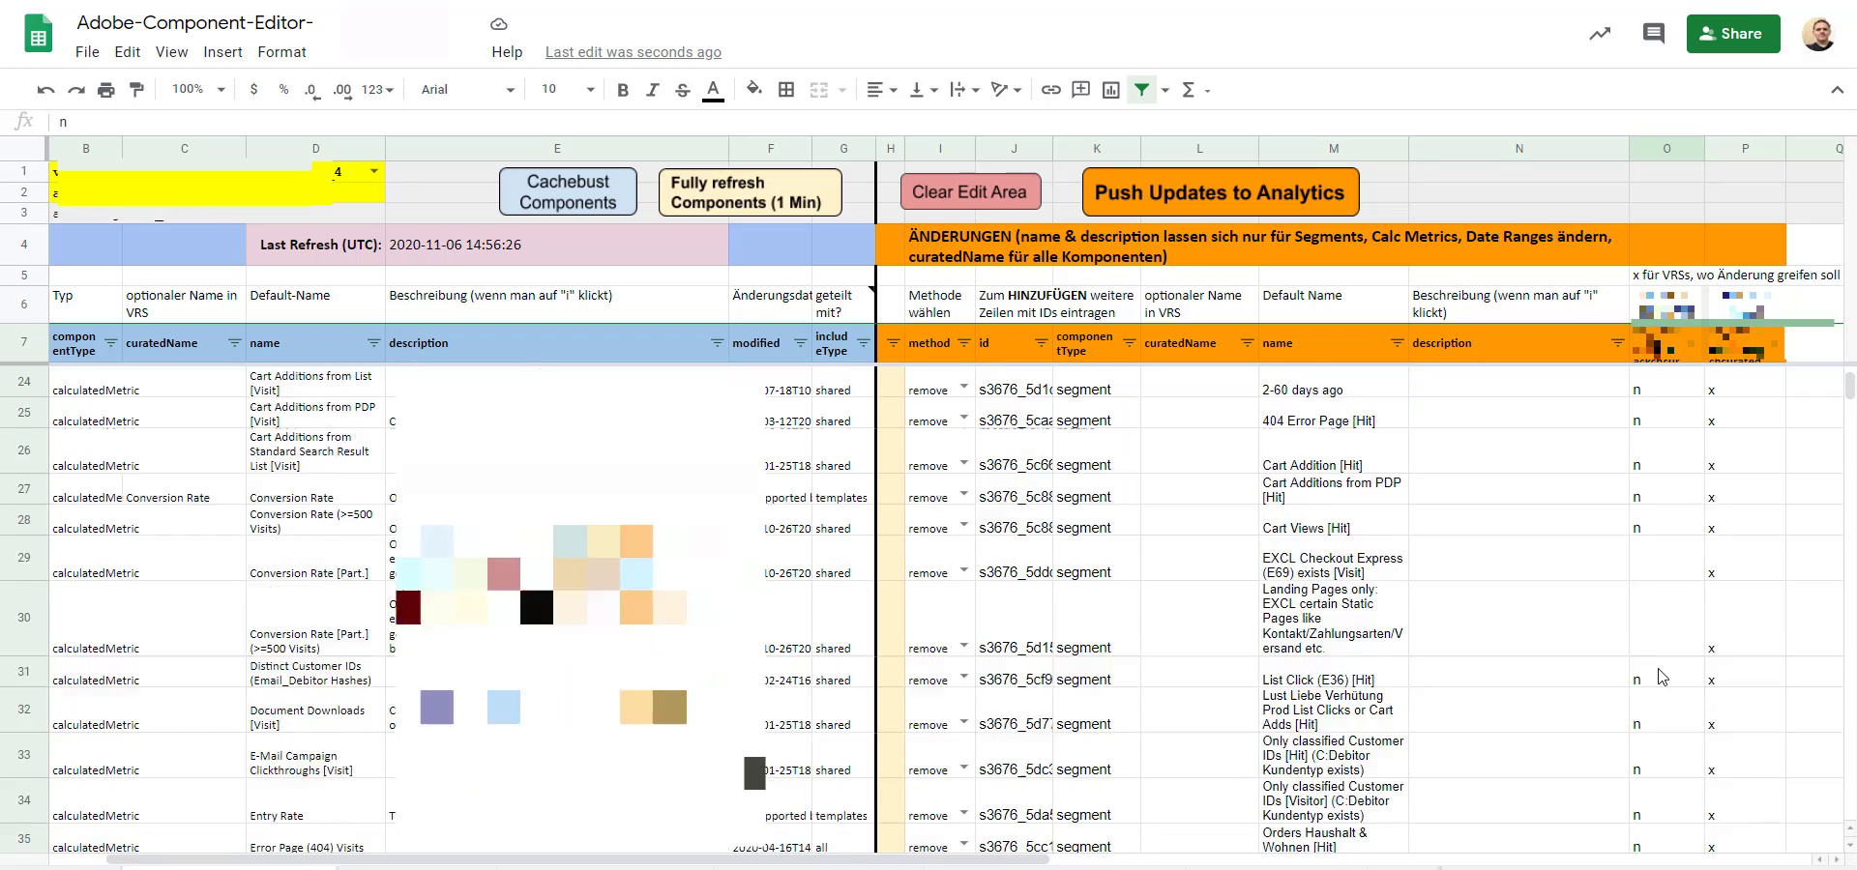
{"action": "scroll", "coordinate": [1660, 676], "scroll_direction": "down", "scroll_amount": 3}
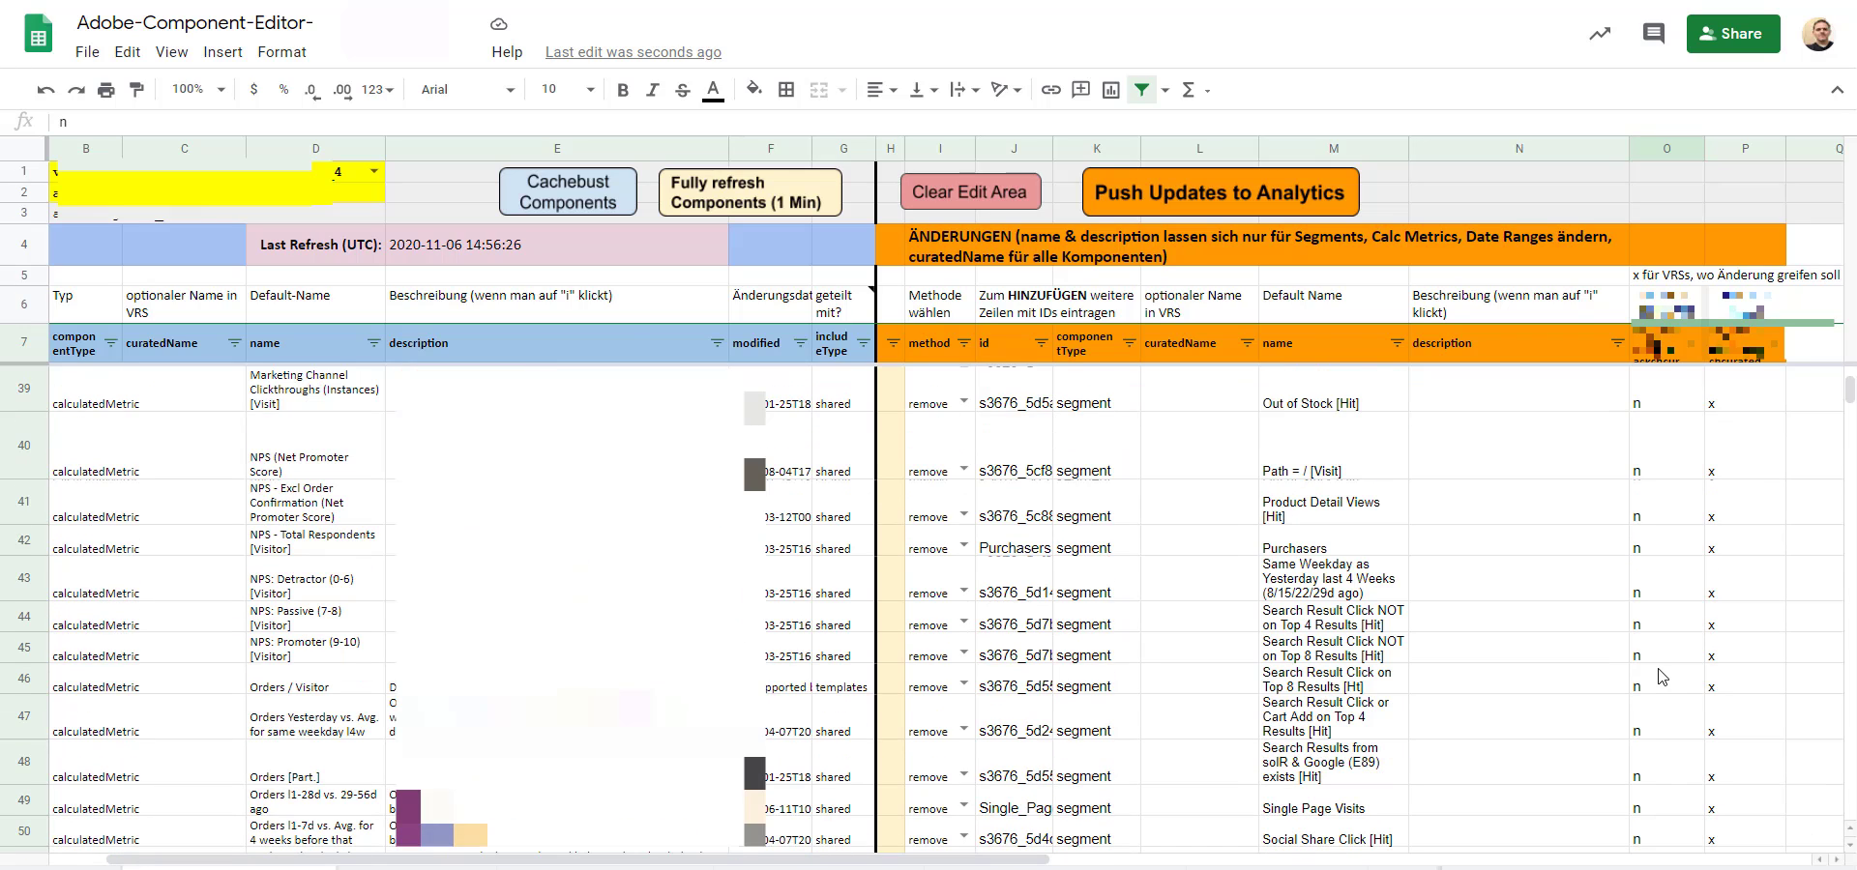
Select the edit area from the method column to column P for rows 8 to 56 and check the available method options.
{"action": "scroll", "coordinate": [1660, 676], "scroll_direction": "down", "scroll_amount": 3}
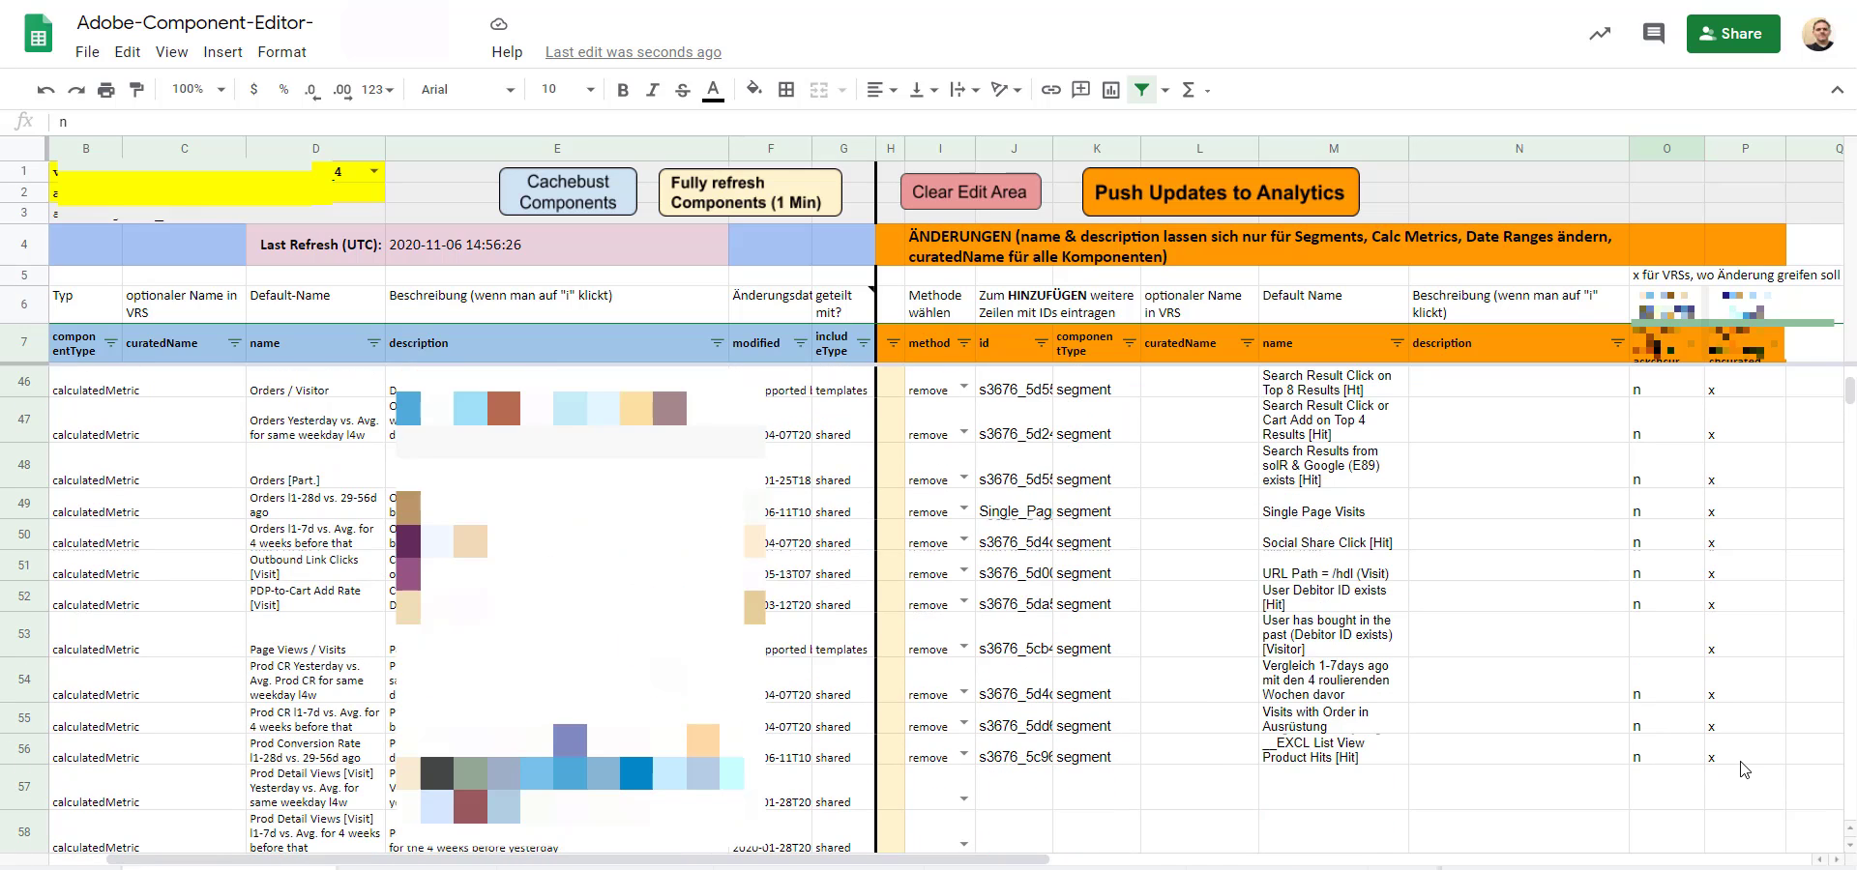
{"action": "left_click_drag", "start_coordinate": [1740, 758], "coordinate": [933, 405]}
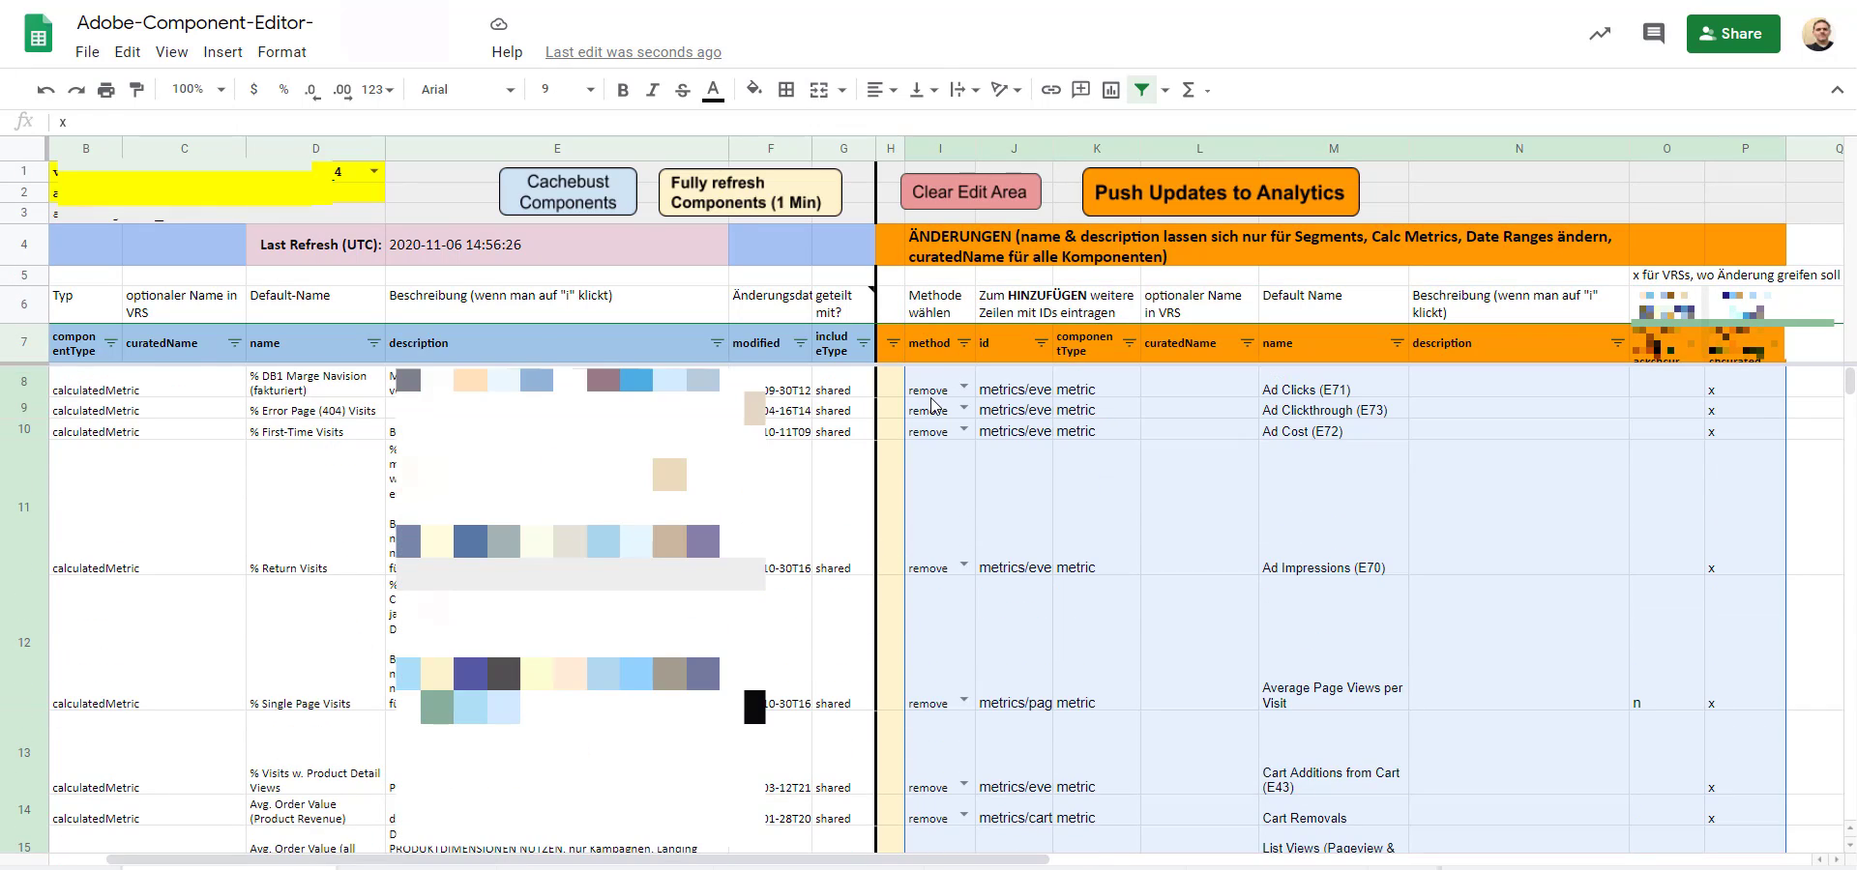
{"action": "left_click", "coordinate": [932, 396]}
{"action": "double_click", "coordinate": [933, 404]}
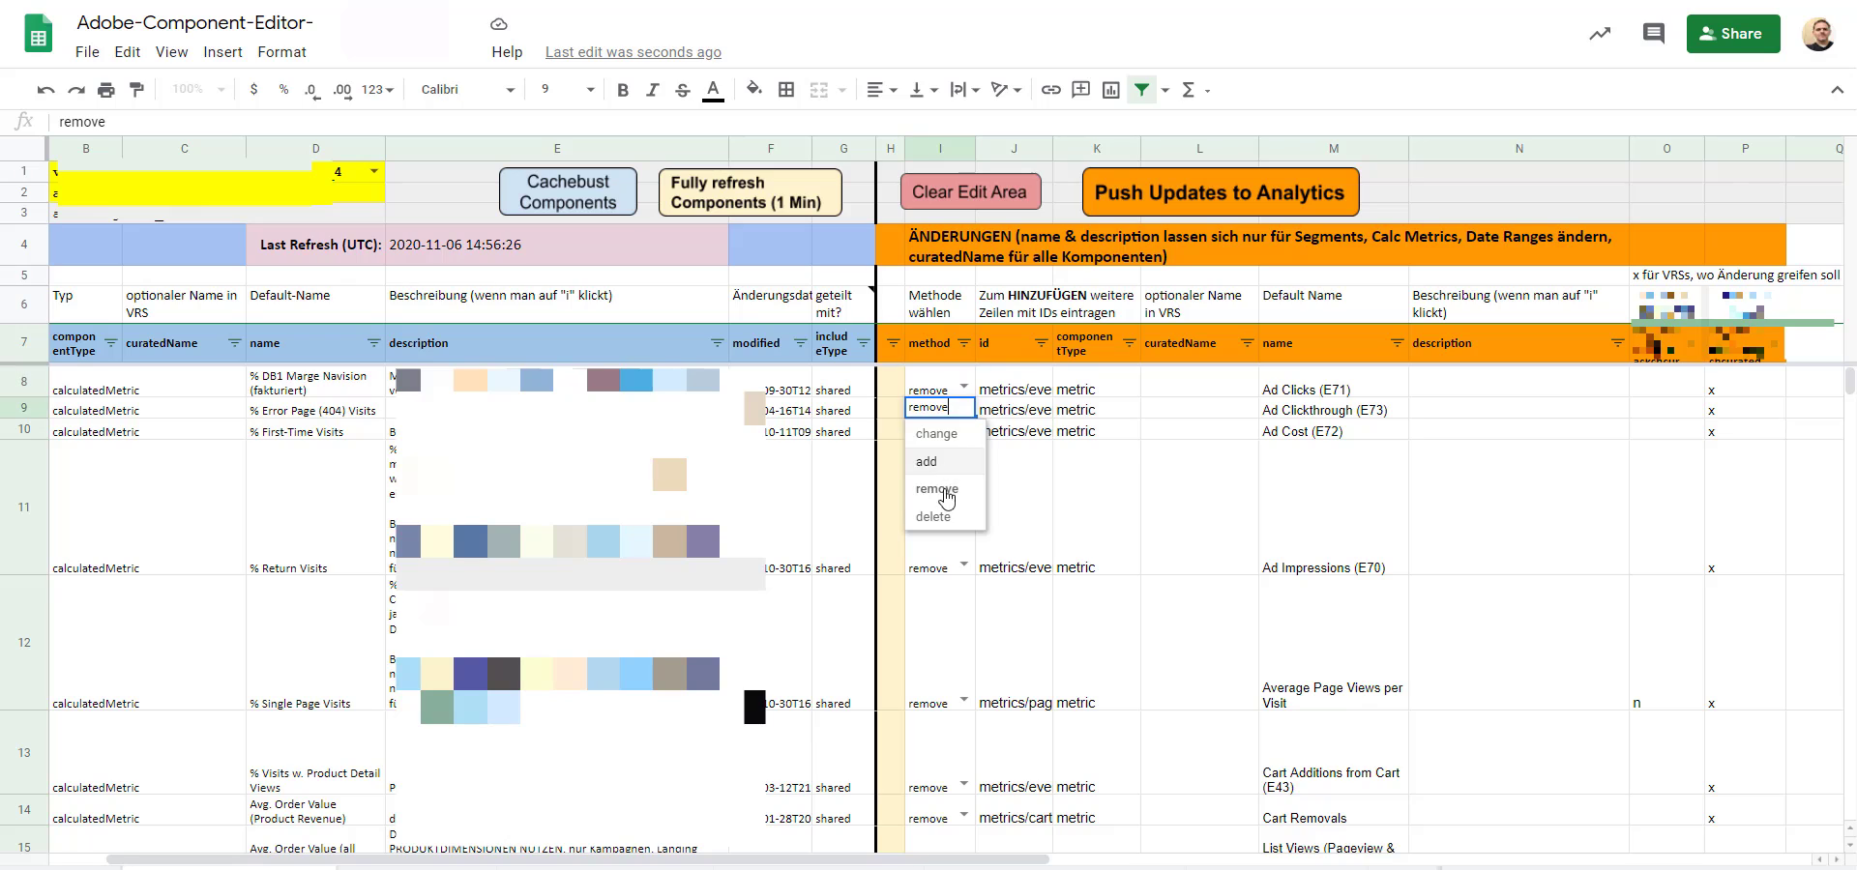
{"action": "left_click", "coordinate": [1139, 404]}
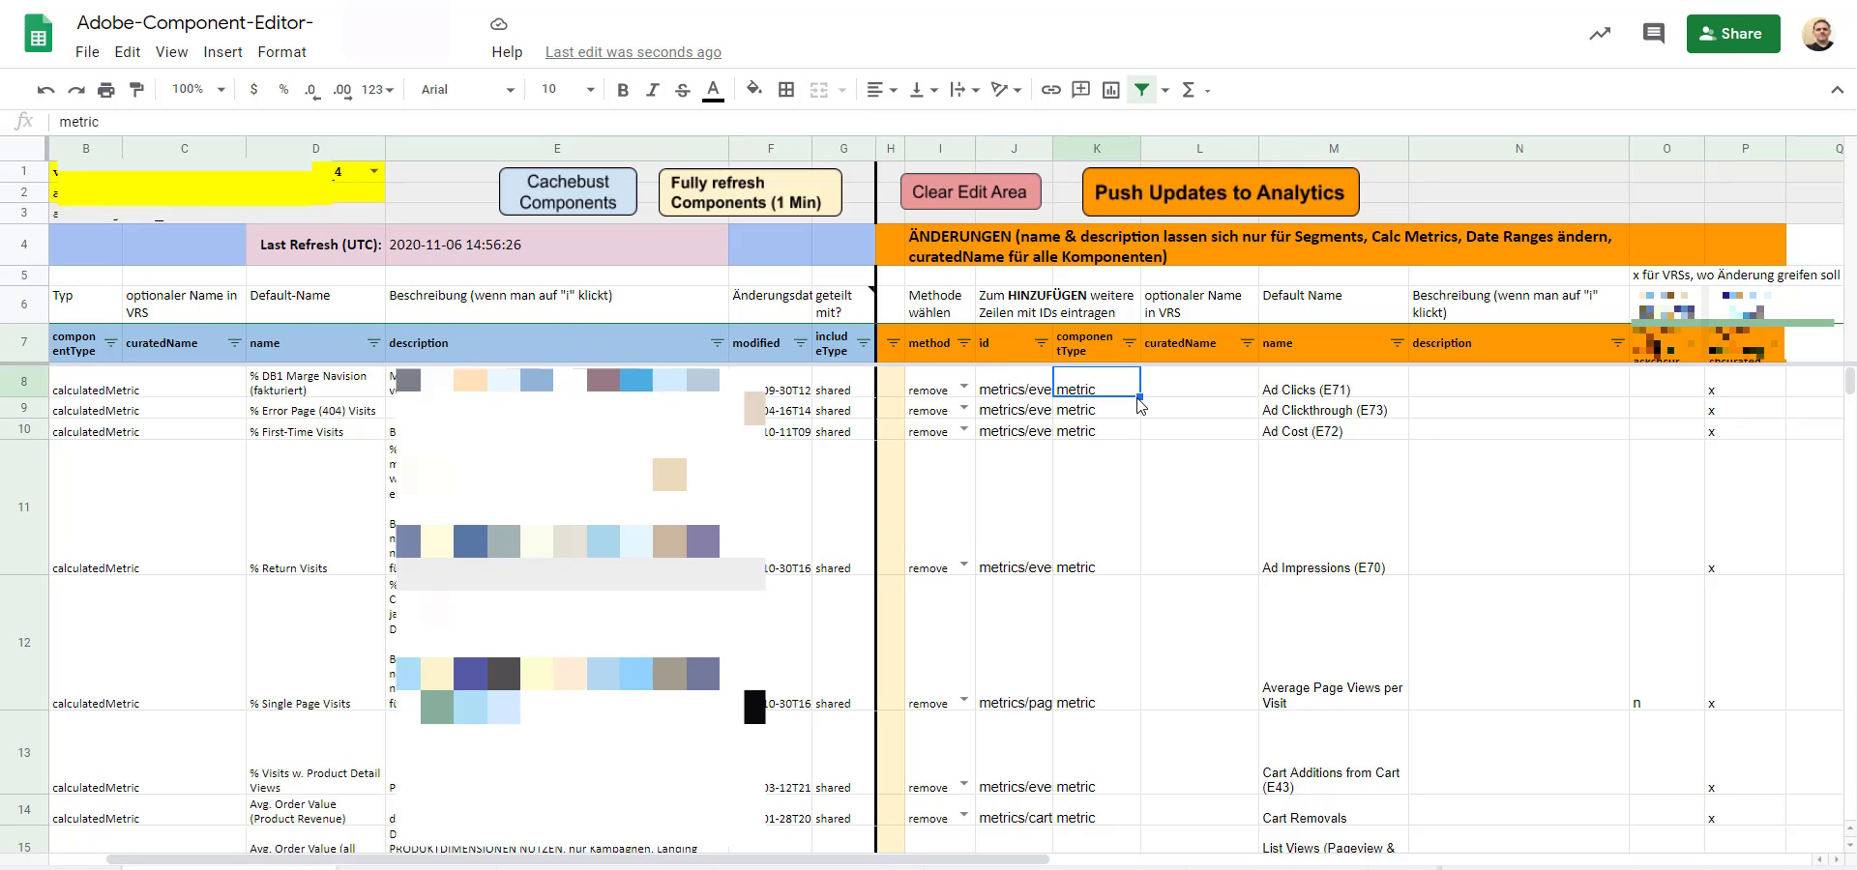
{"action": "left_click", "coordinate": [1518, 389]}
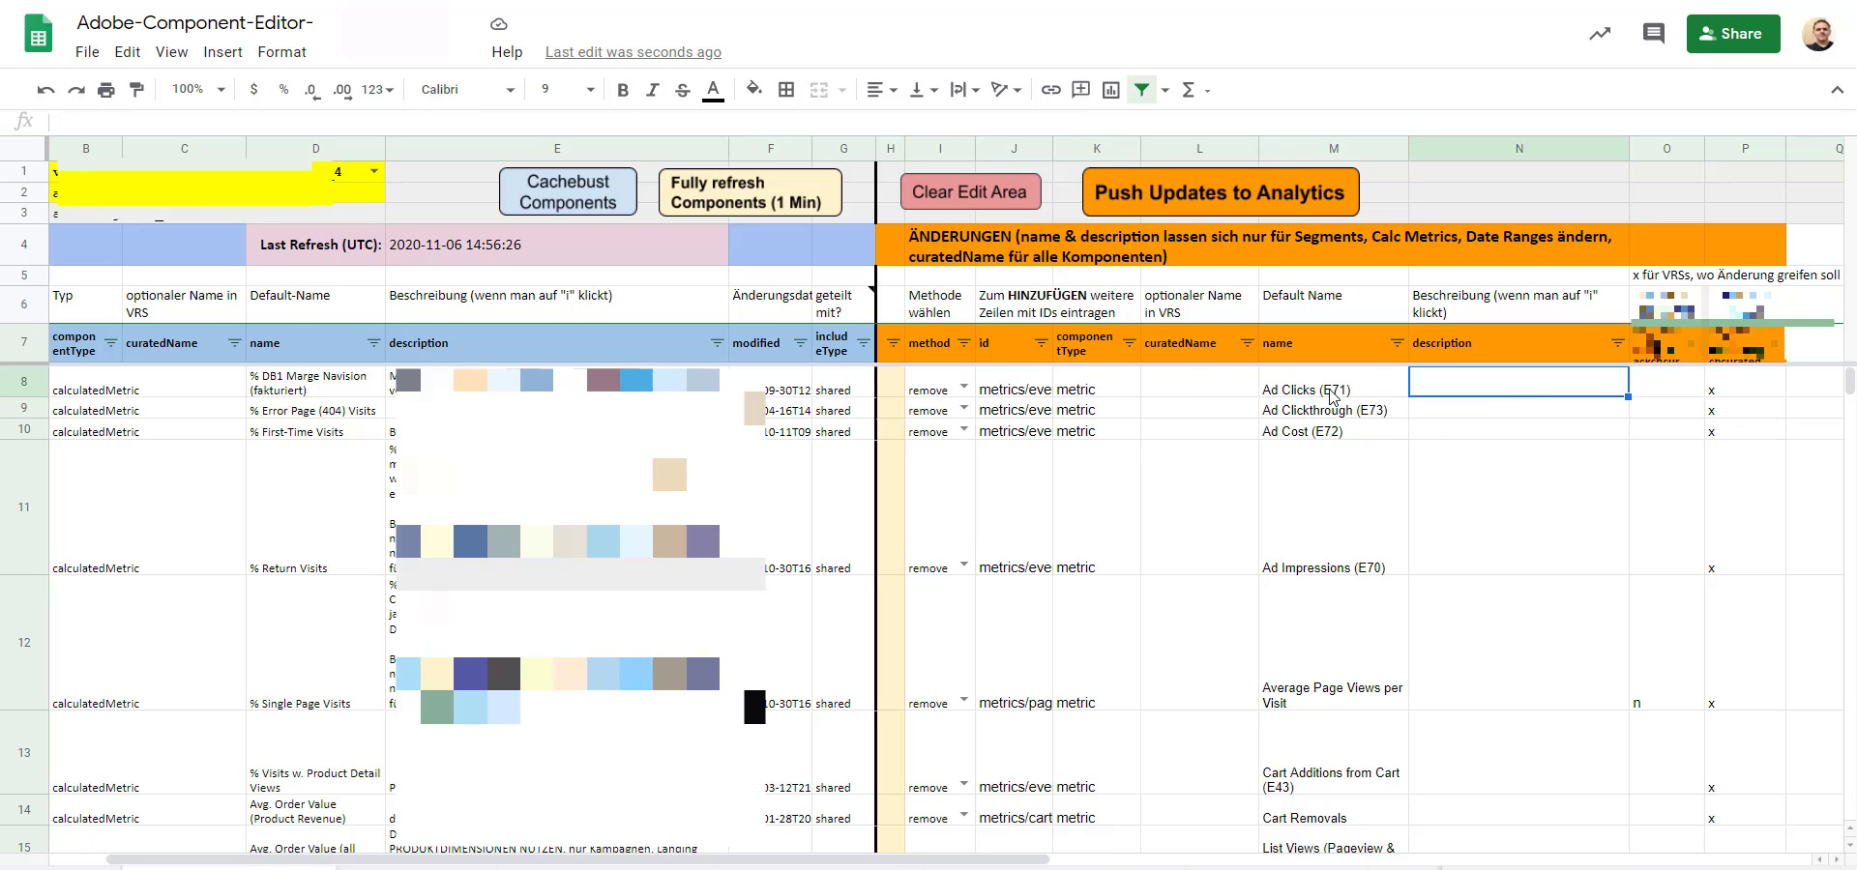
Correct the name of the segment in row 26 of the edit area to Cart Additions [Hit].
{"action": "scroll", "coordinate": [1334, 399], "scroll_direction": "down", "scroll_amount": 1}
{"action": "scroll", "coordinate": [1180, 426], "scroll_direction": "down", "scroll_amount": 3}
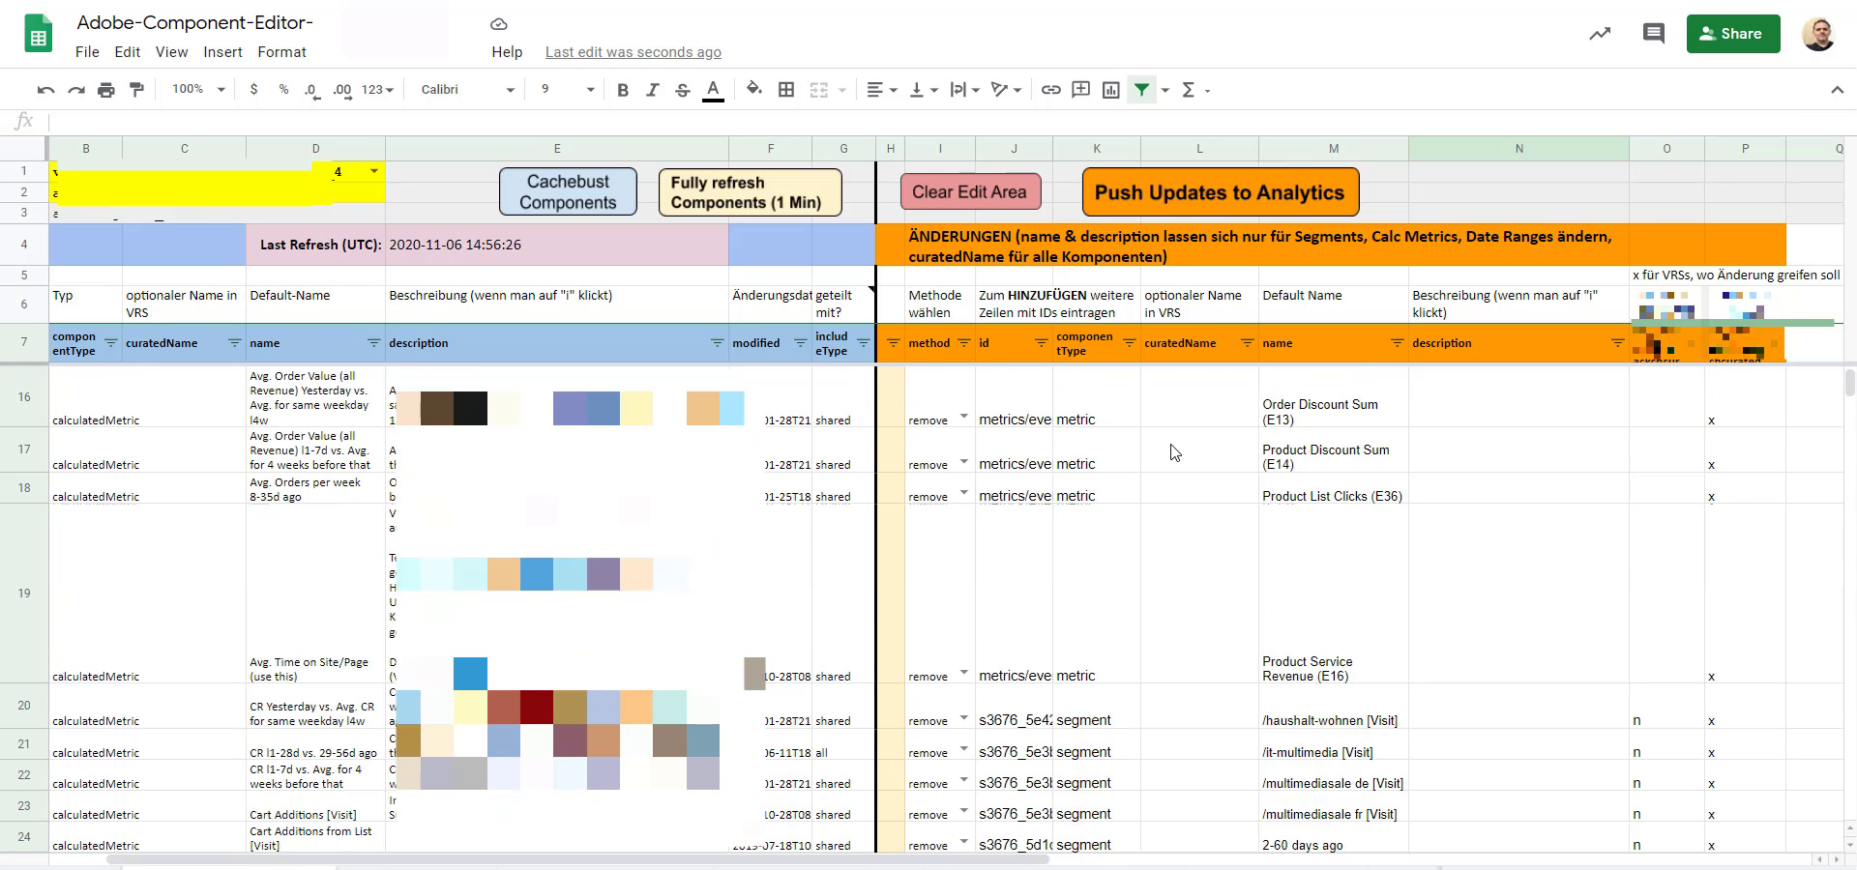
{"action": "scroll", "coordinate": [1262, 746], "scroll_direction": "down", "scroll_amount": 2}
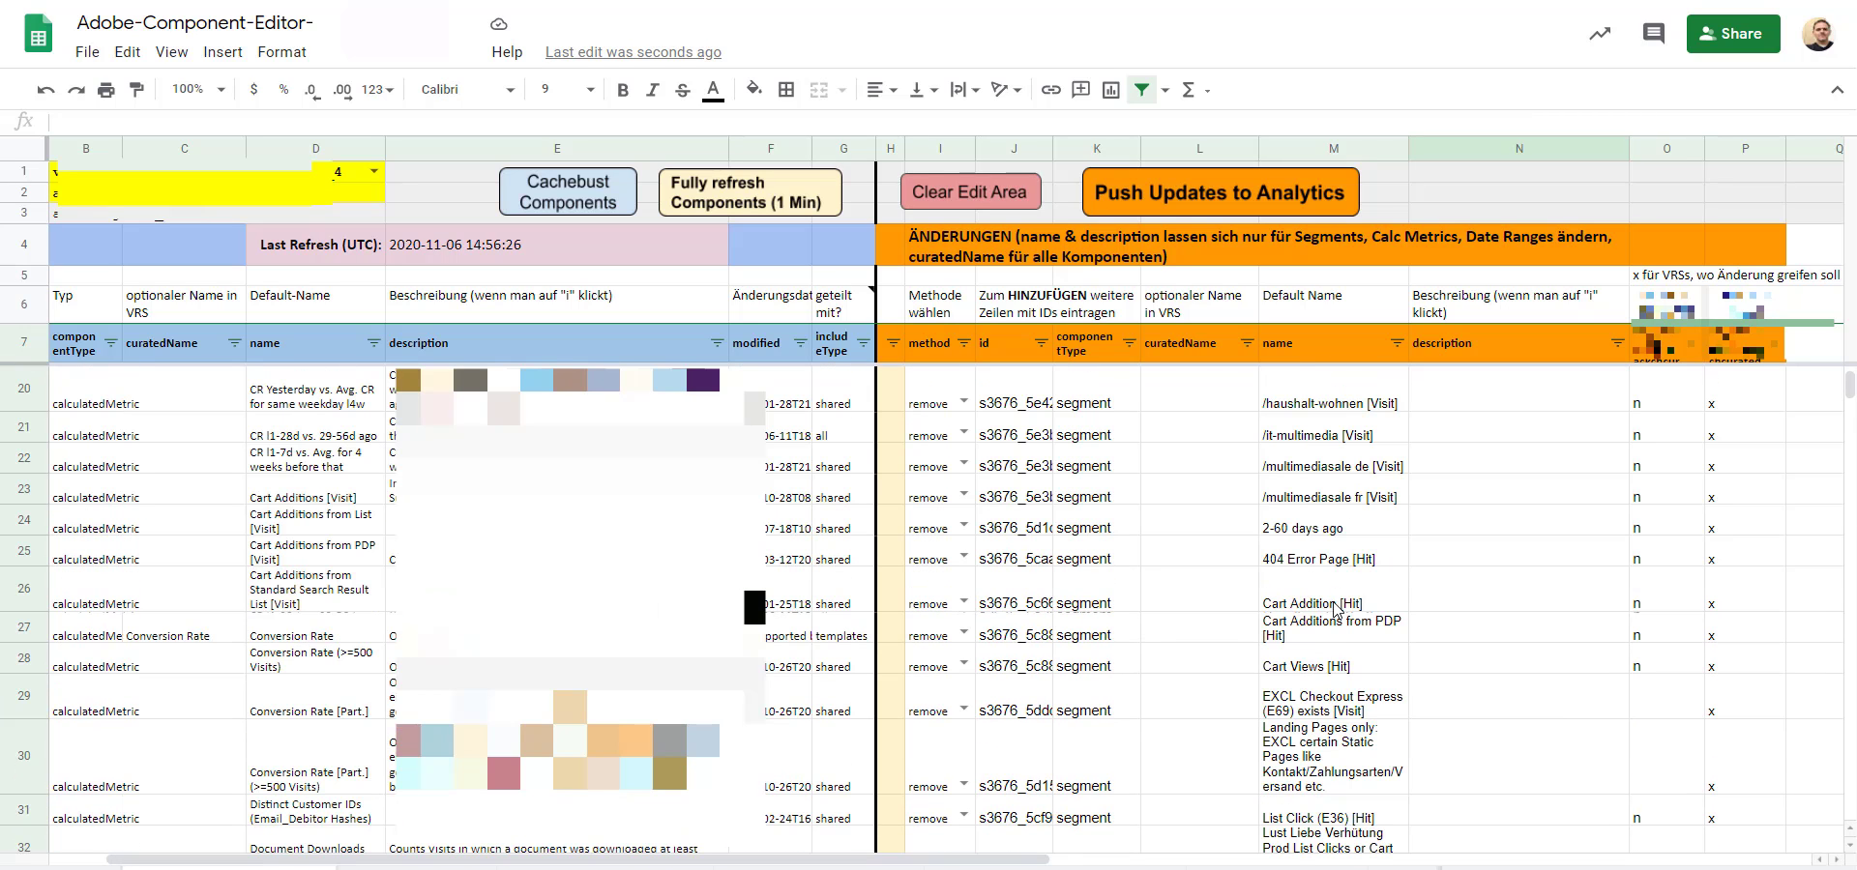
{"action": "left_click", "coordinate": [1334, 466]}
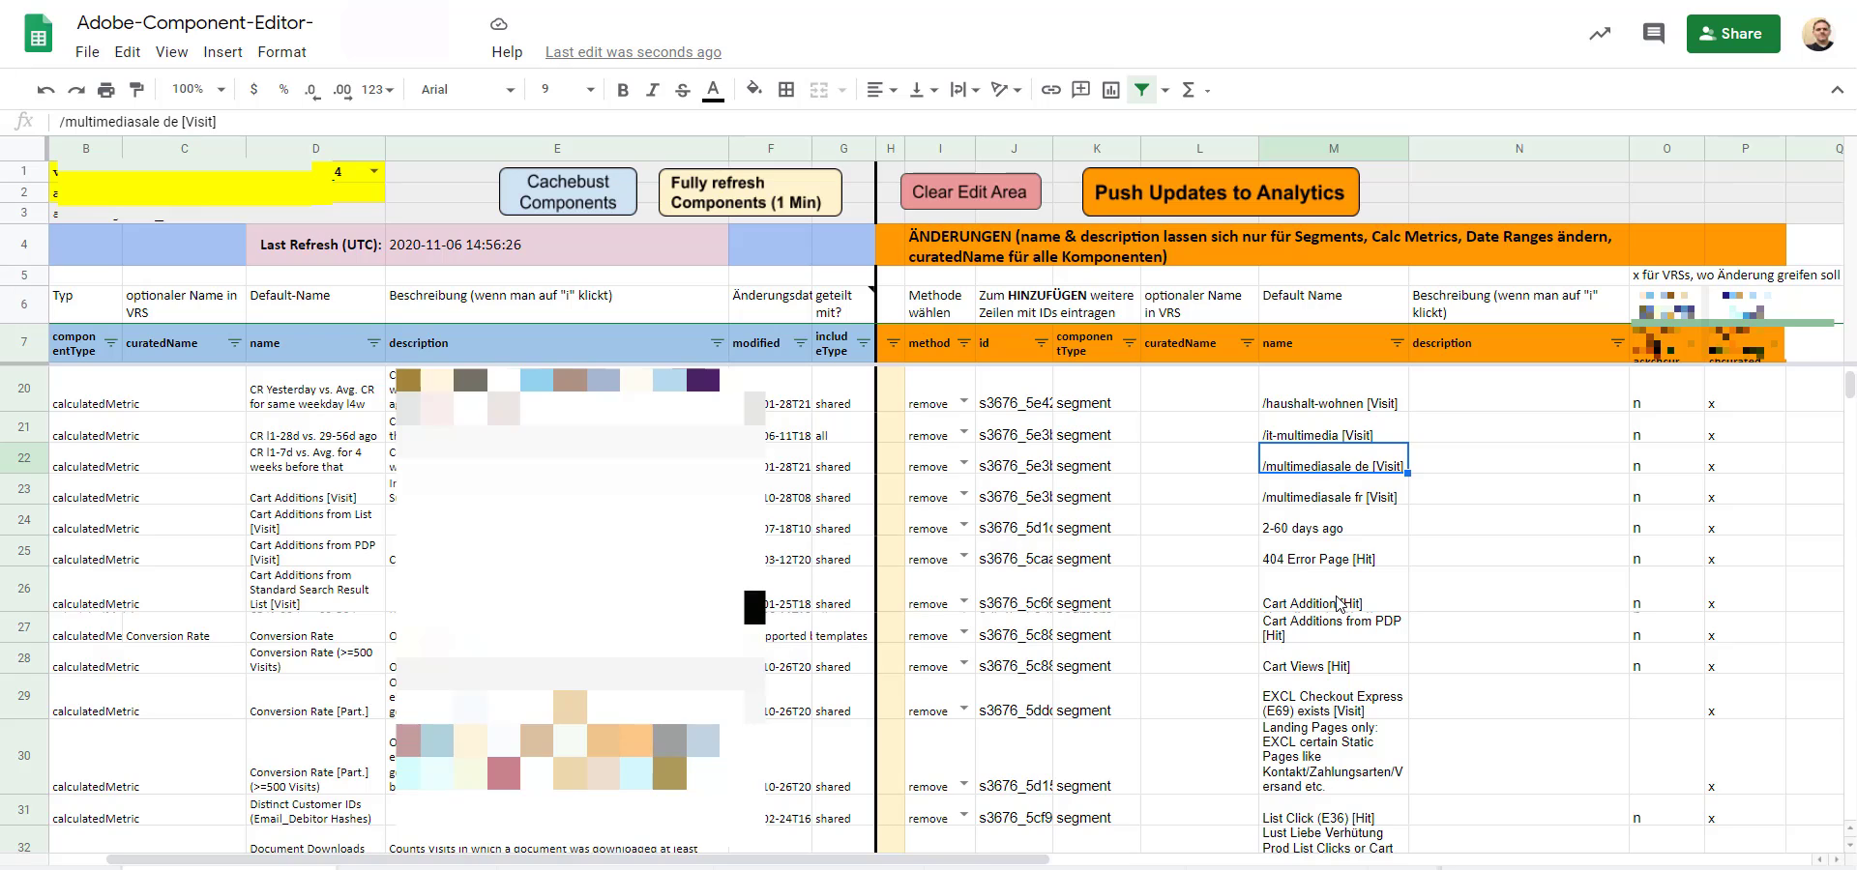
{"action": "left_click", "coordinate": [1337, 604]}
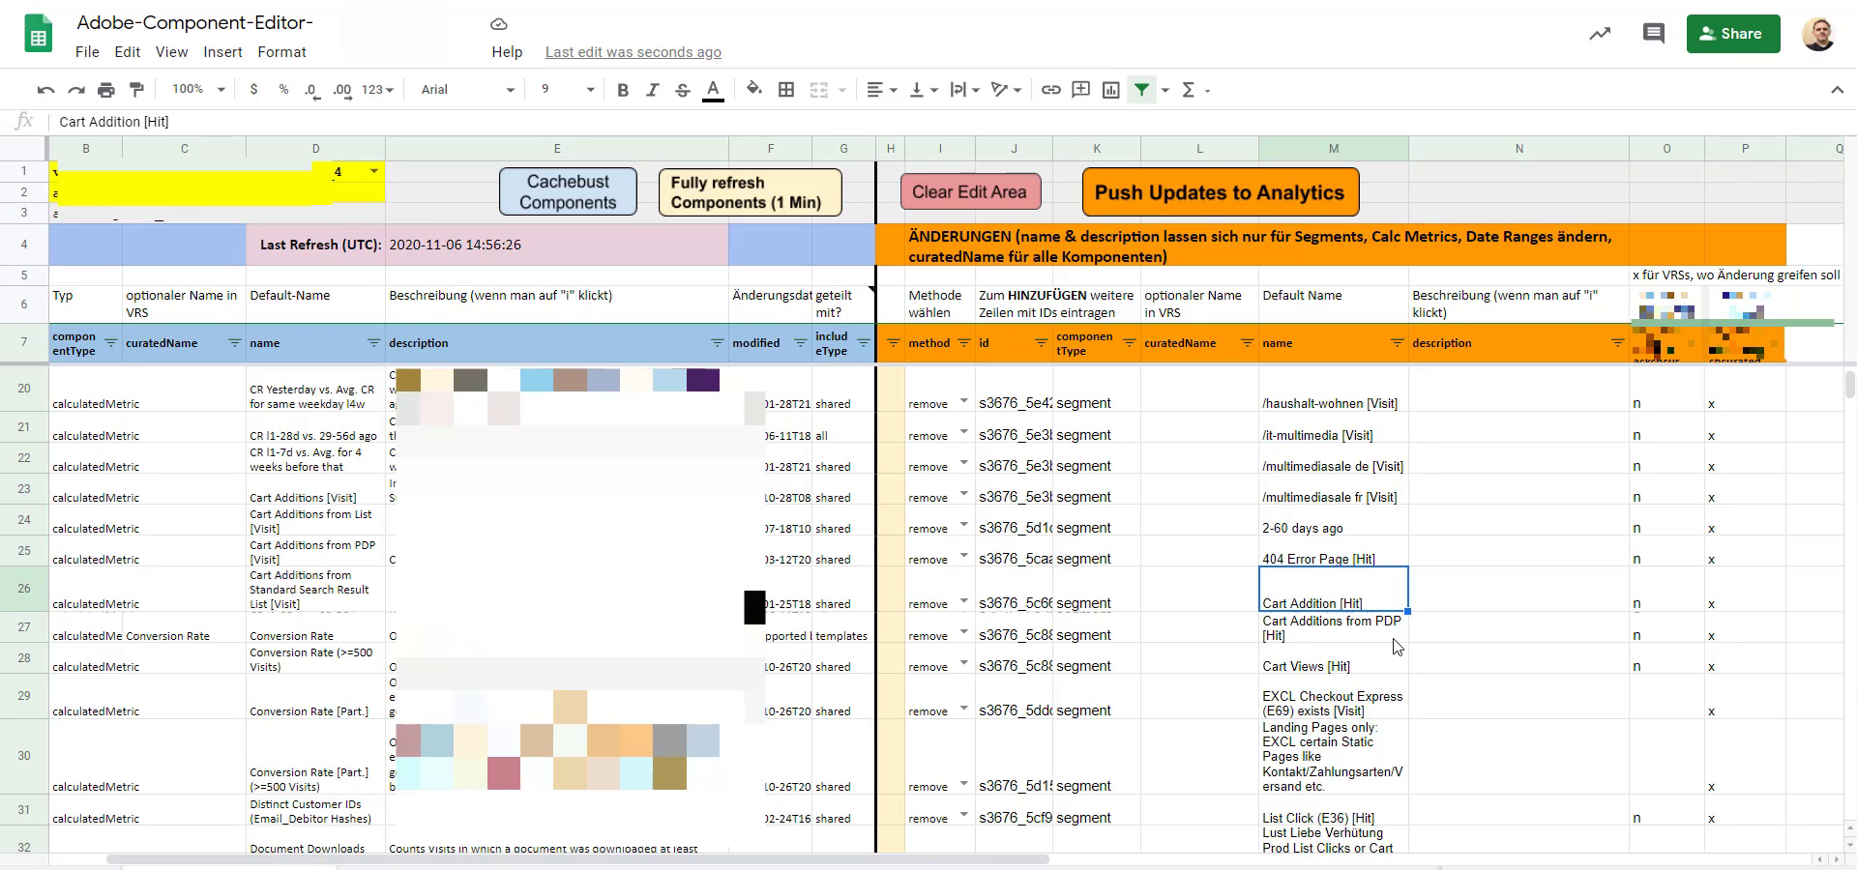
{"action": "double_click", "coordinate": [1339, 600]}
{"action": "left_click", "coordinate": [1339, 577]}
{"action": "type", "text": "s"}
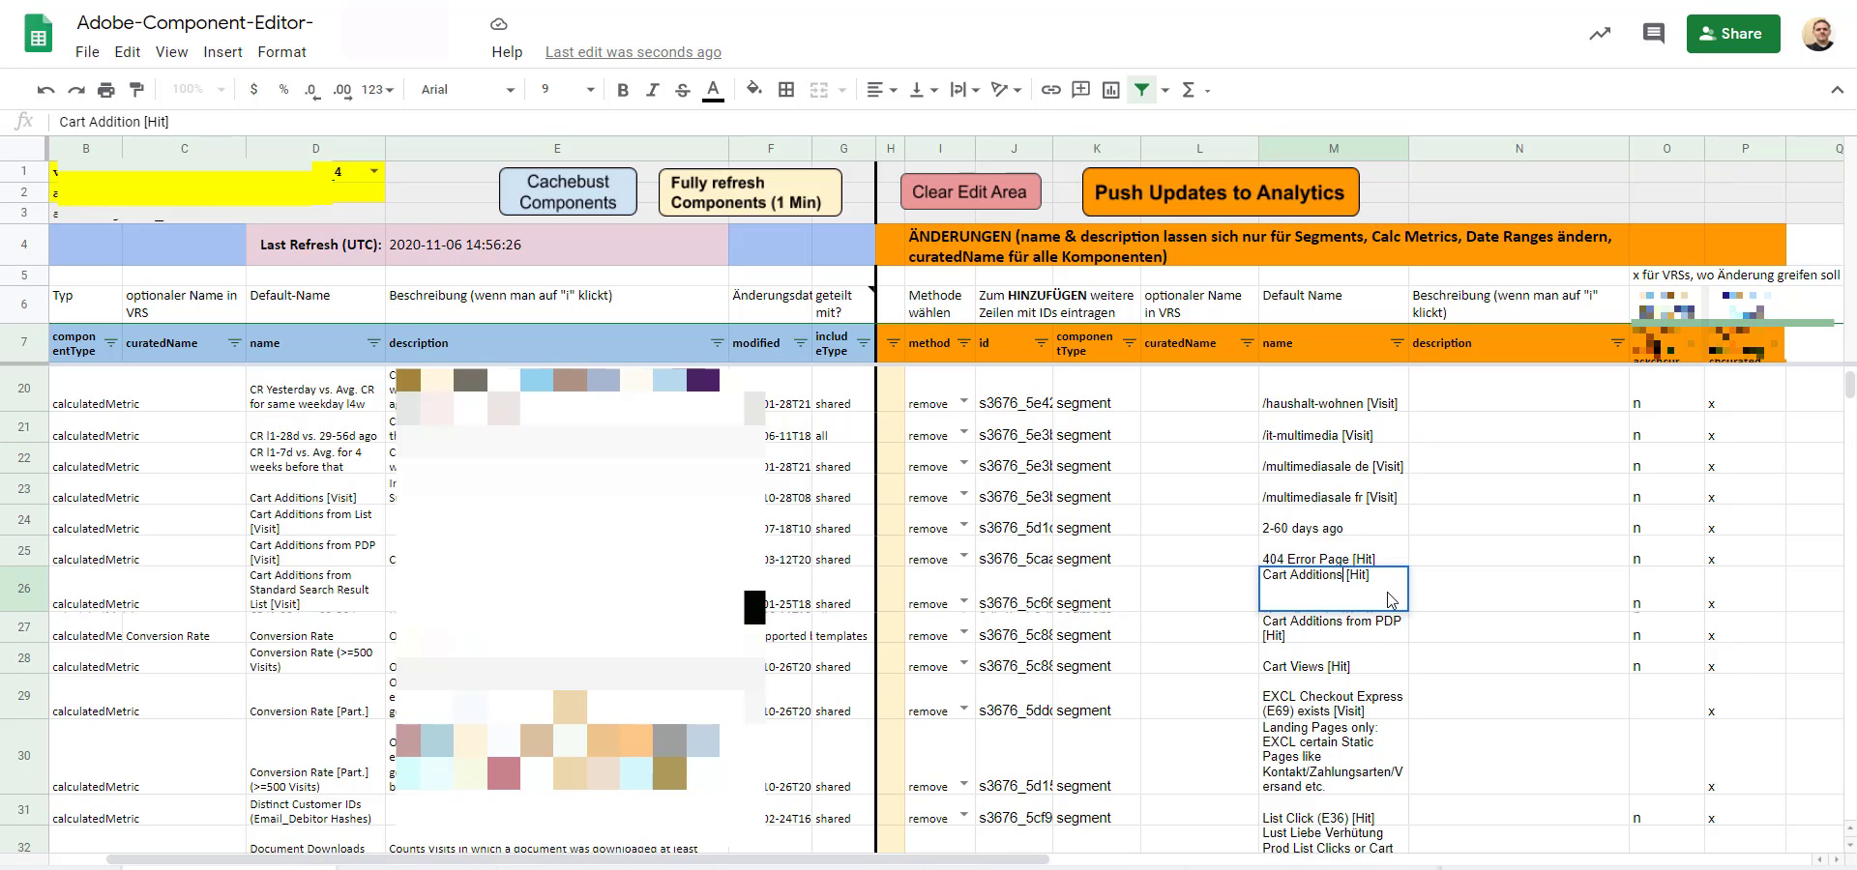
{"action": "key", "text": "Return"}
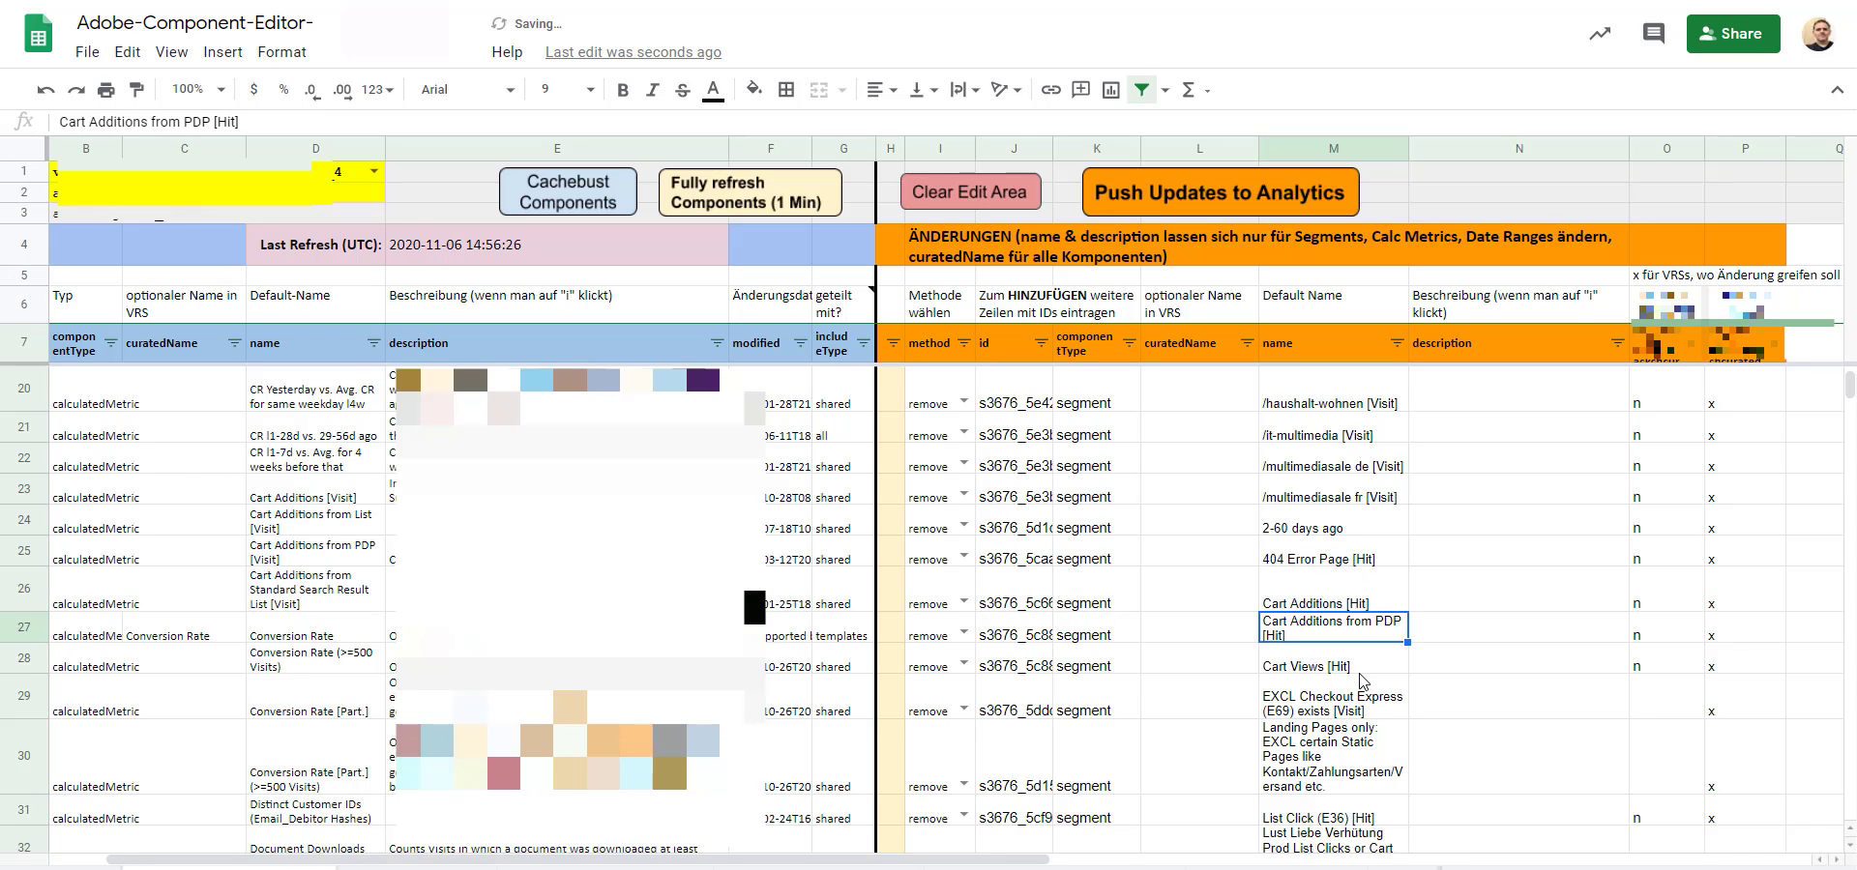
Review the export sheet's list of components and their n and x marks, and return to the editor sheet.
{"action": "scroll", "coordinate": [1361, 693], "scroll_direction": "down", "scroll_amount": 3}
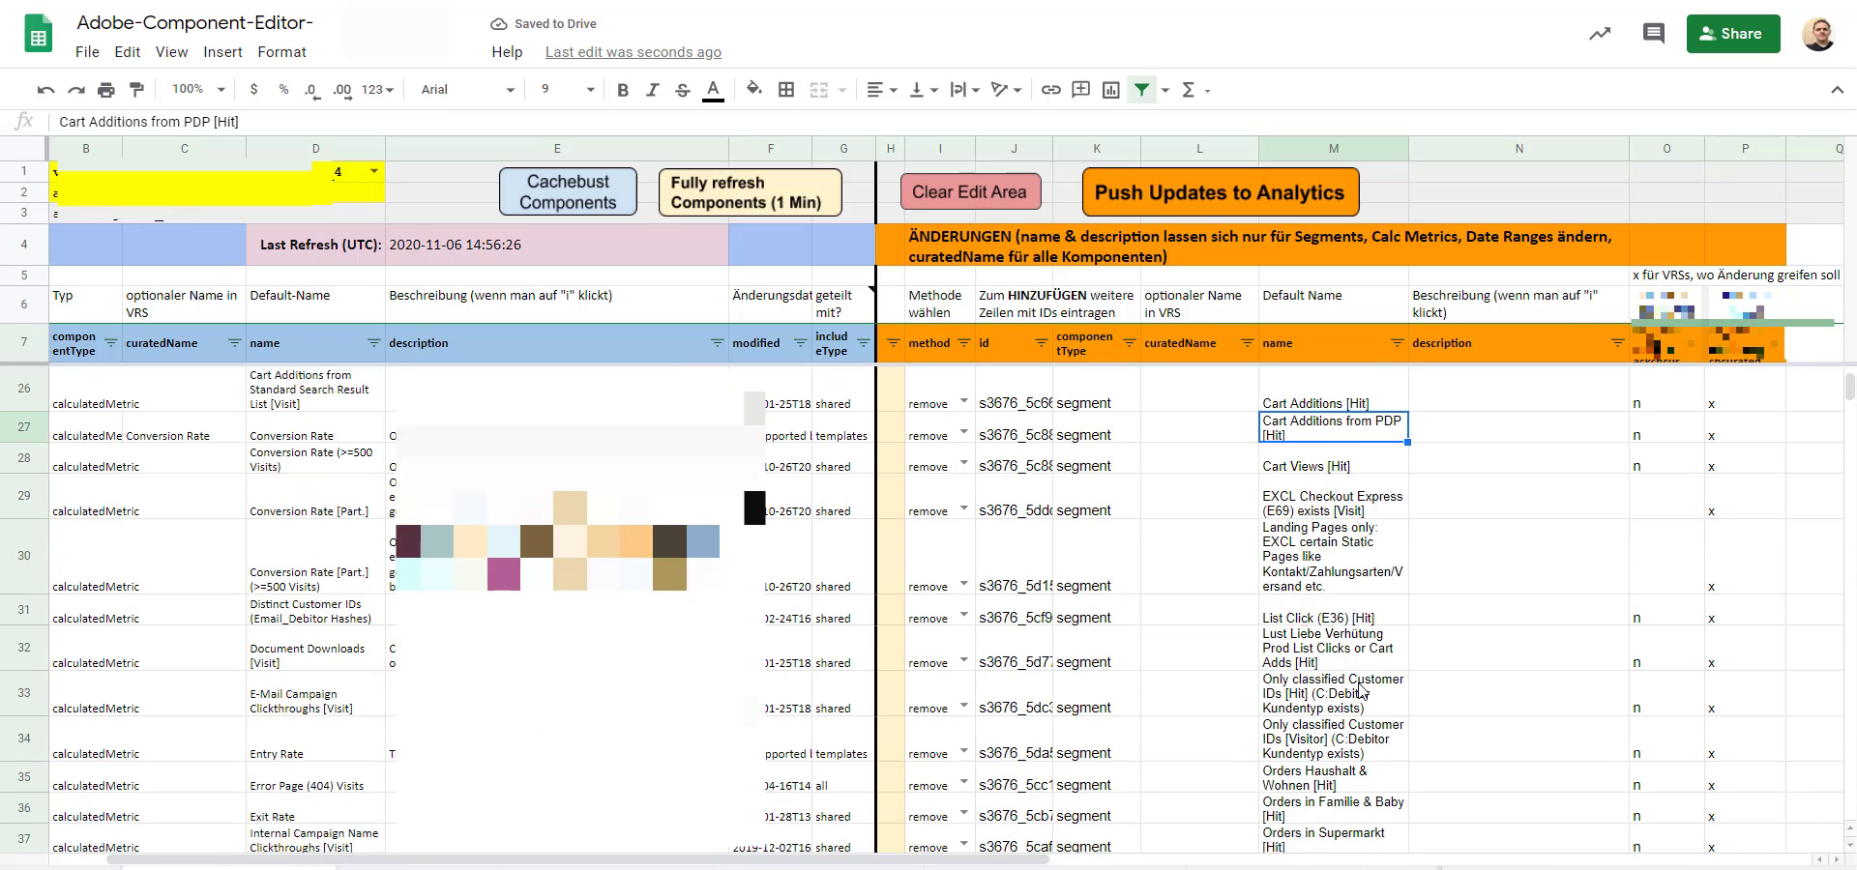
{"action": "scroll", "coordinate": [1359, 688], "scroll_direction": "up", "scroll_amount": 5}
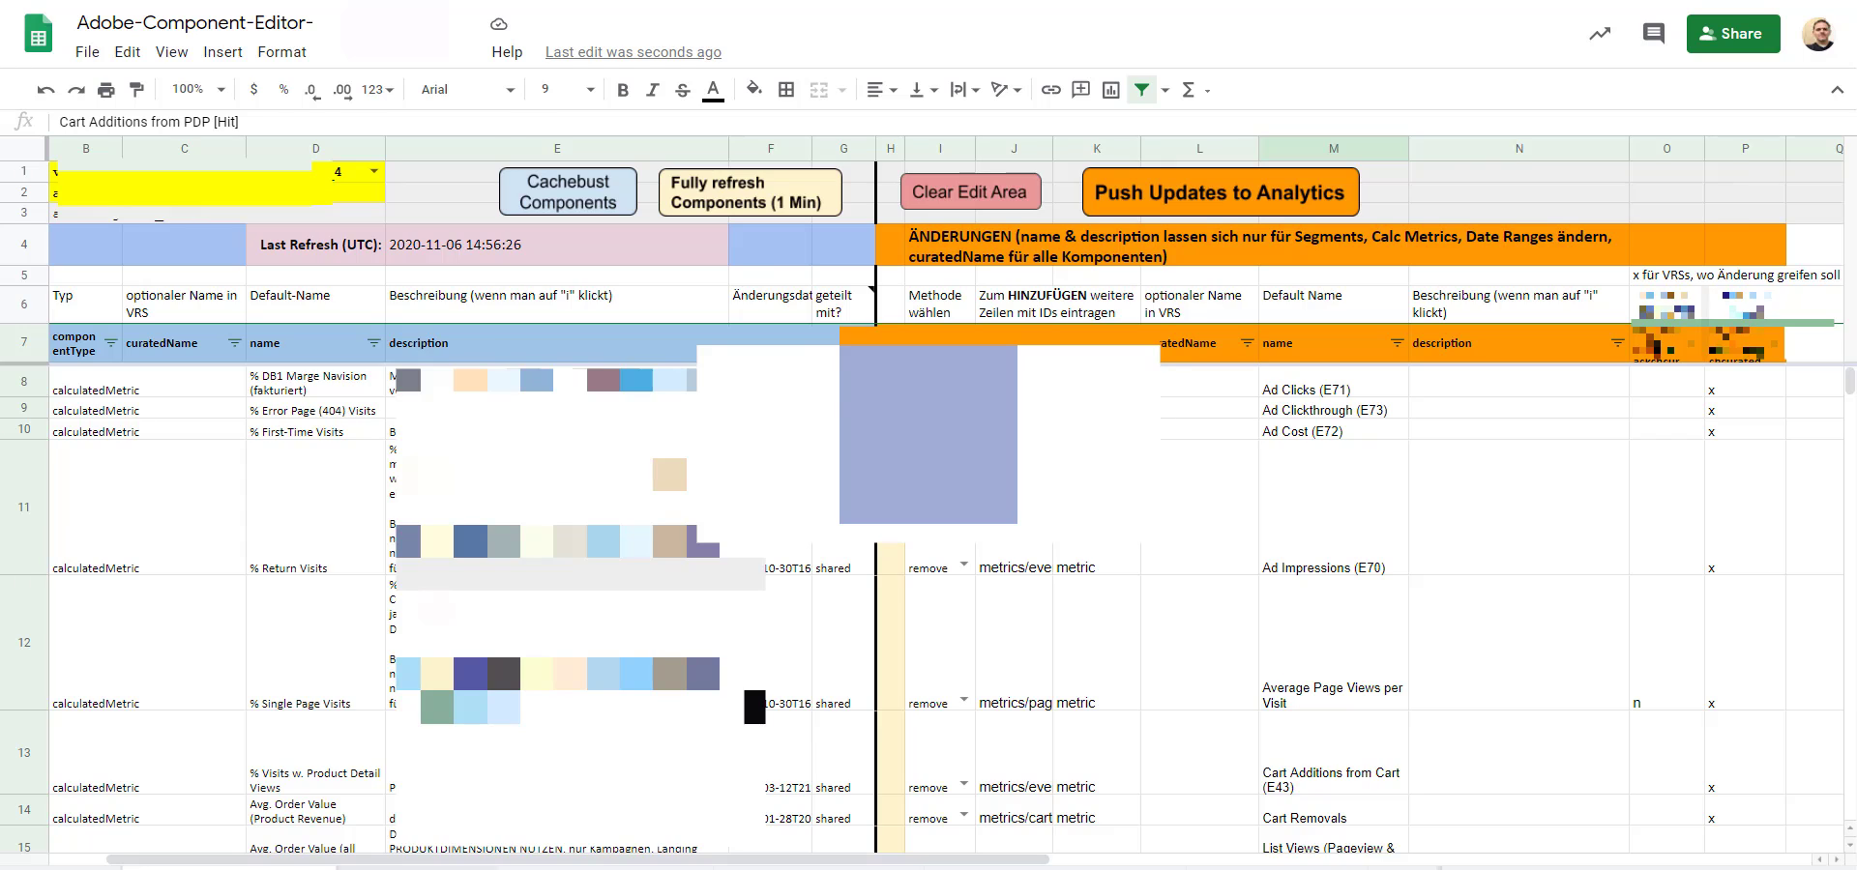
{"action": "left_click", "coordinate": [391, 868]}
{"action": "left_click", "coordinate": [543, 319]}
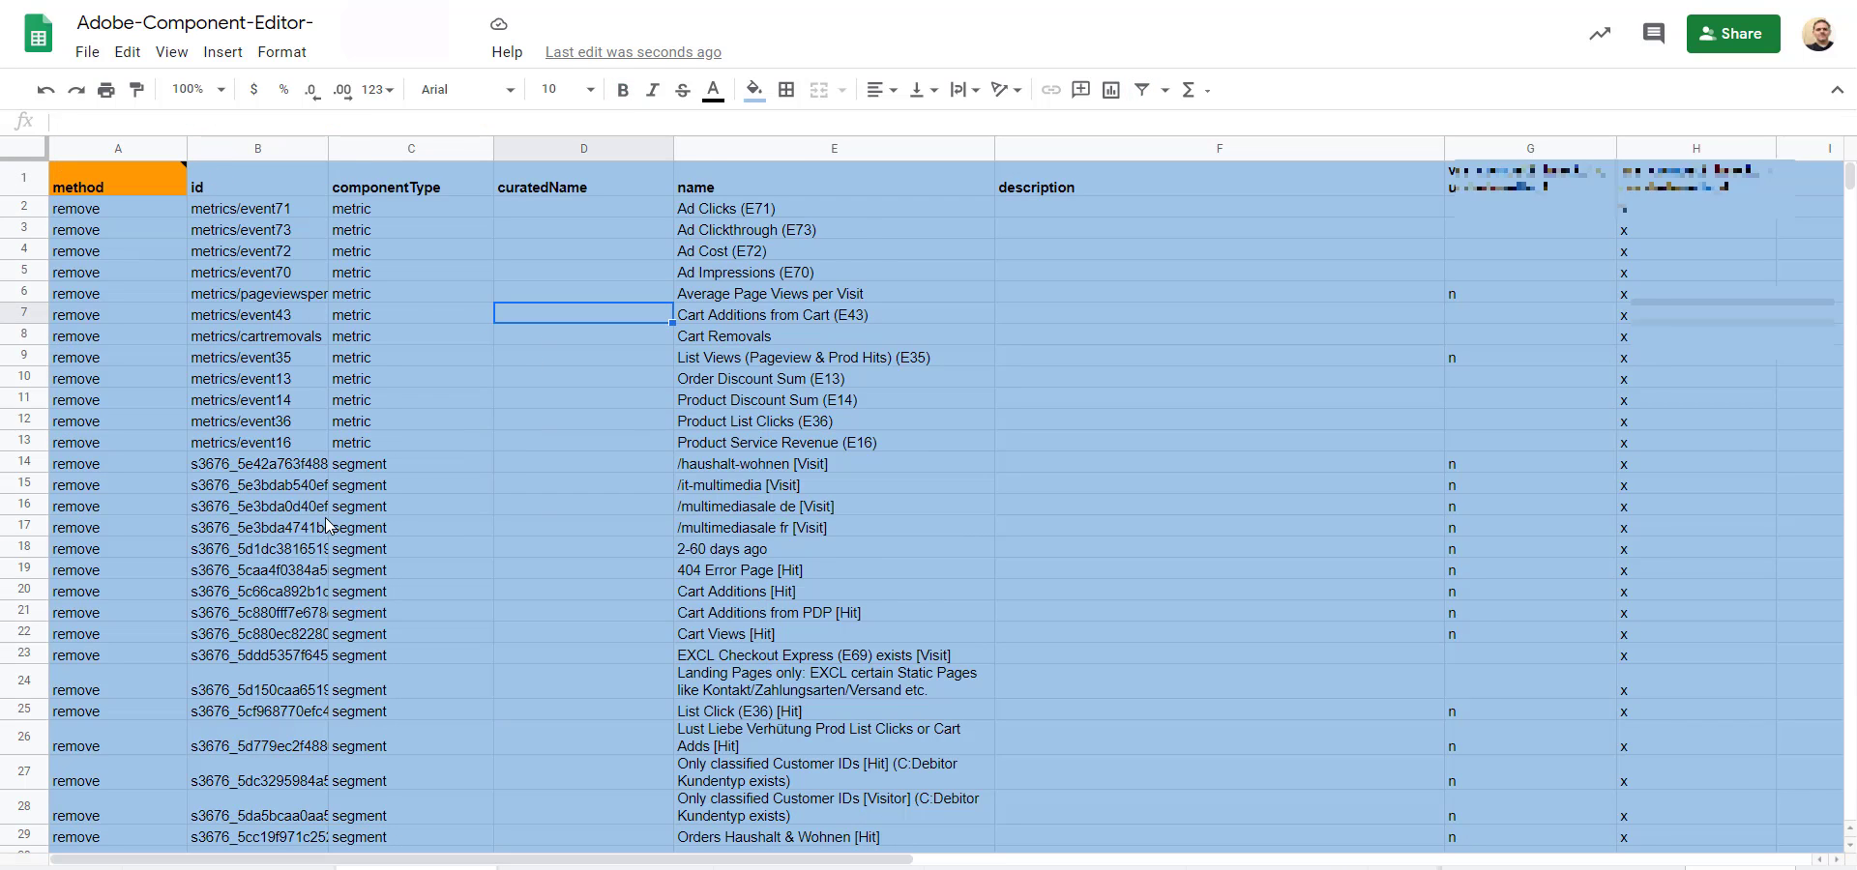
{"action": "scroll", "coordinate": [325, 525], "scroll_direction": "down", "scroll_amount": 10}
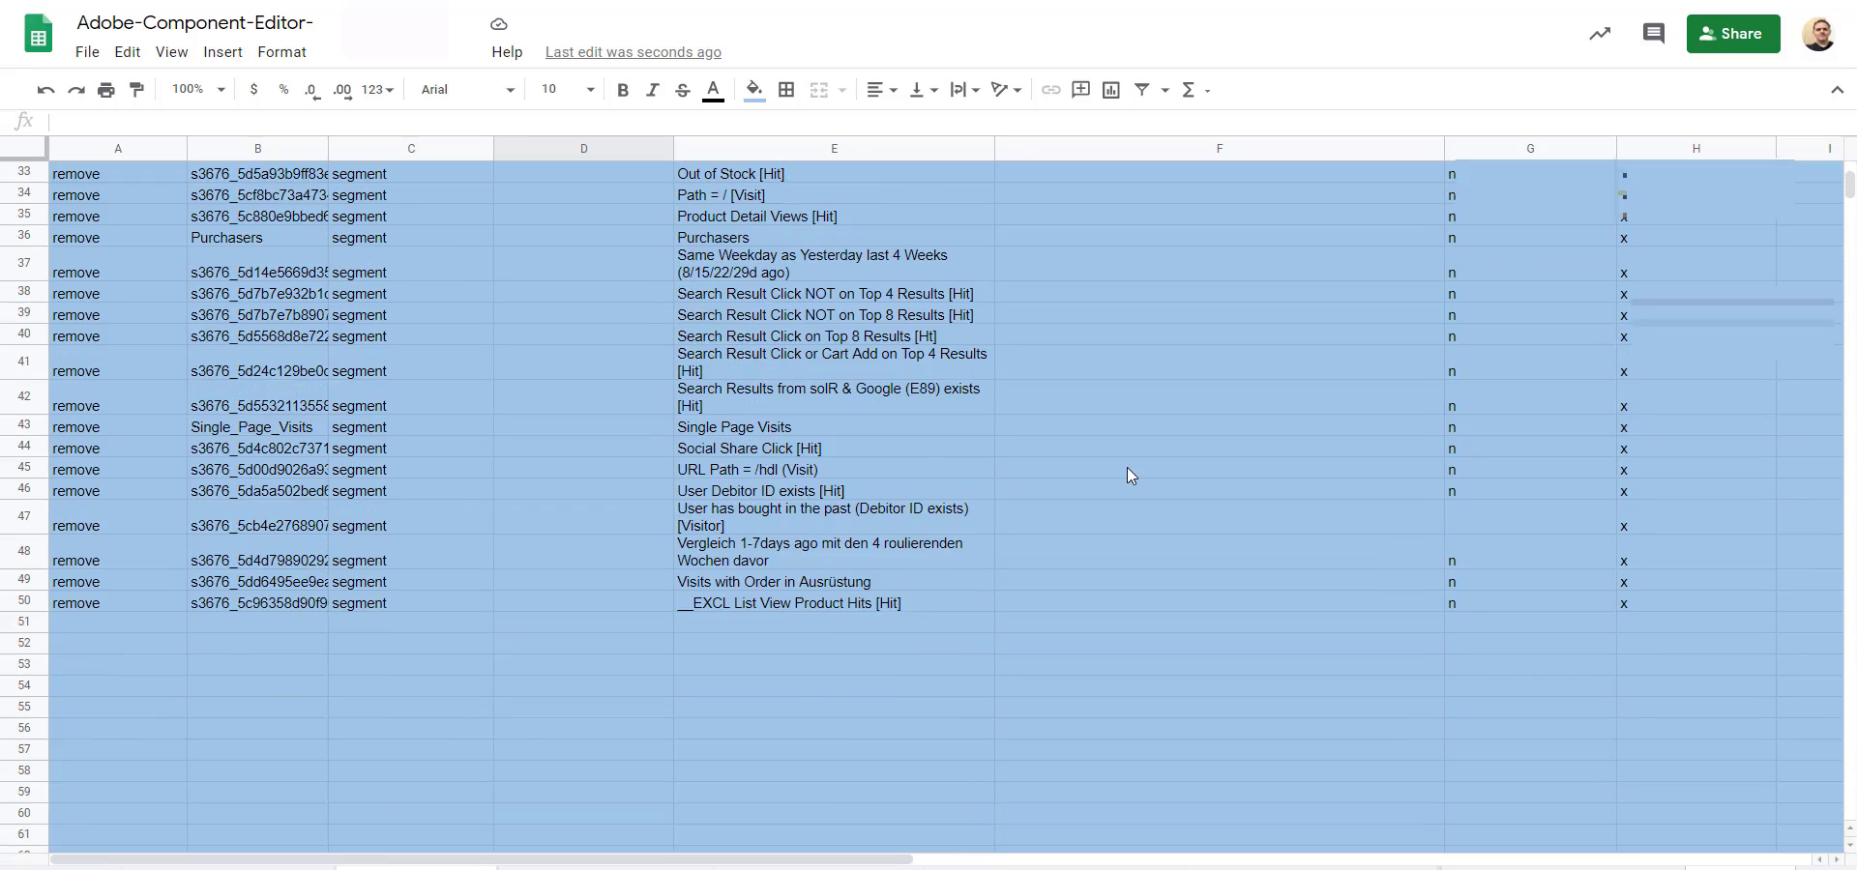
{"action": "scroll", "coordinate": [1128, 468], "scroll_direction": "up", "scroll_amount": 10}
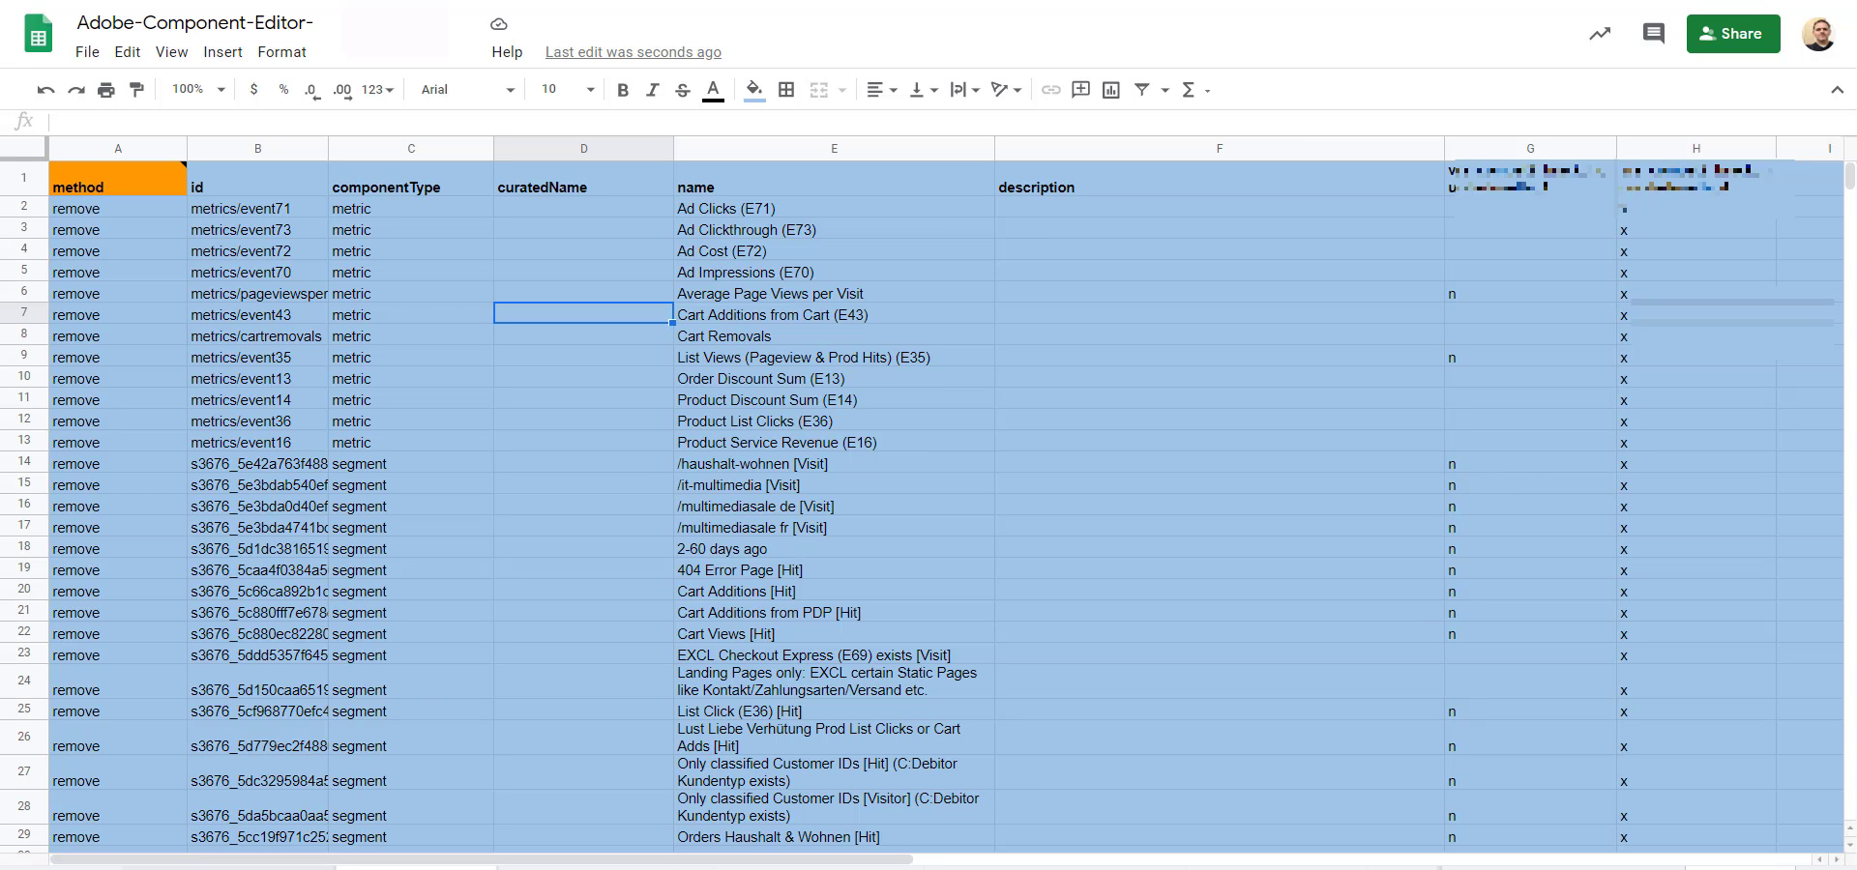
{"action": "left_click", "coordinate": [229, 868]}
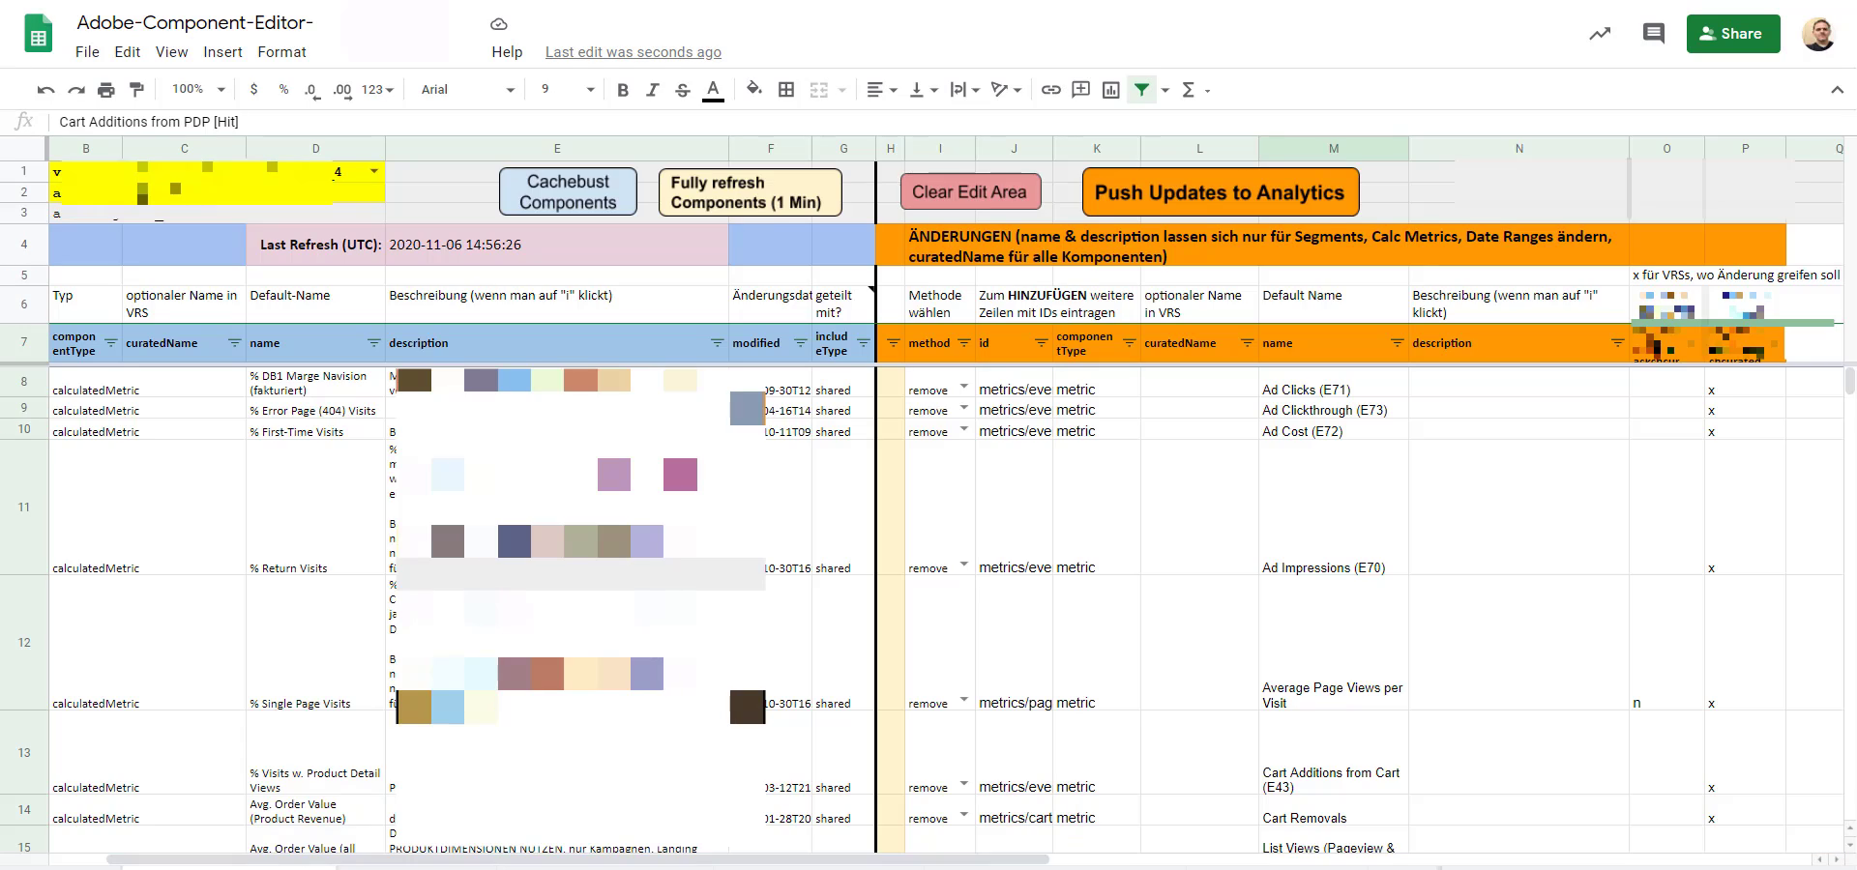
Push the updates to Adobe Analytics and confirm the export.
{"action": "left_click", "coordinate": [1206, 200]}
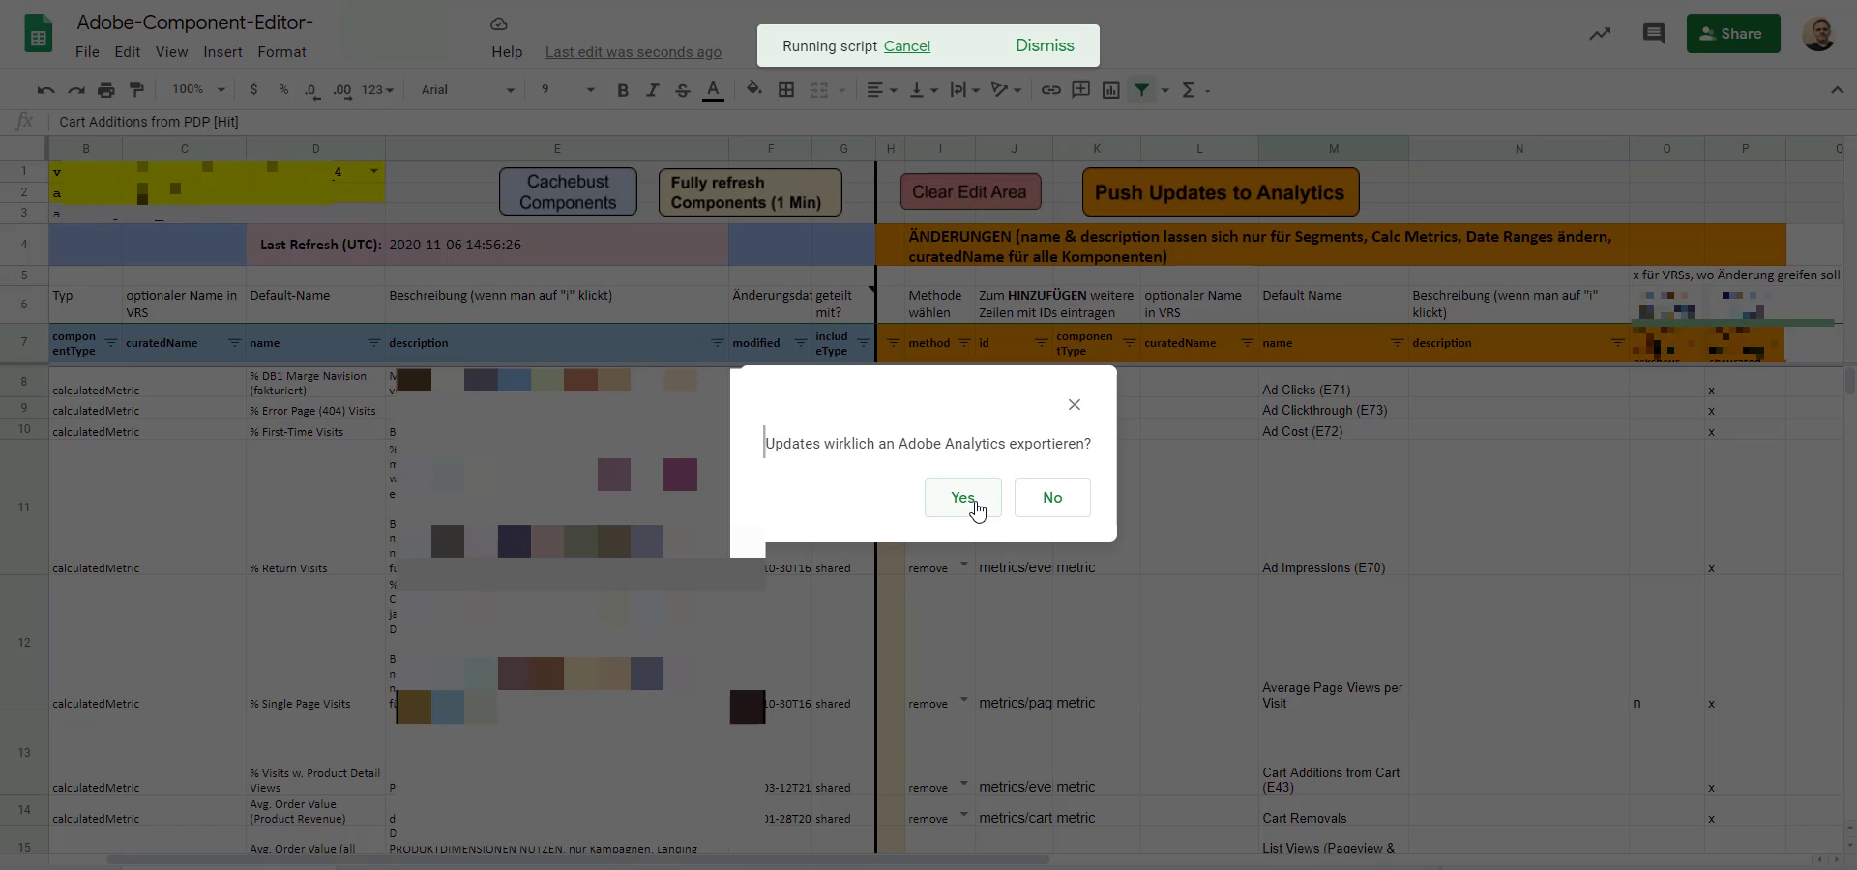
{"action": "left_click", "coordinate": [976, 510]}
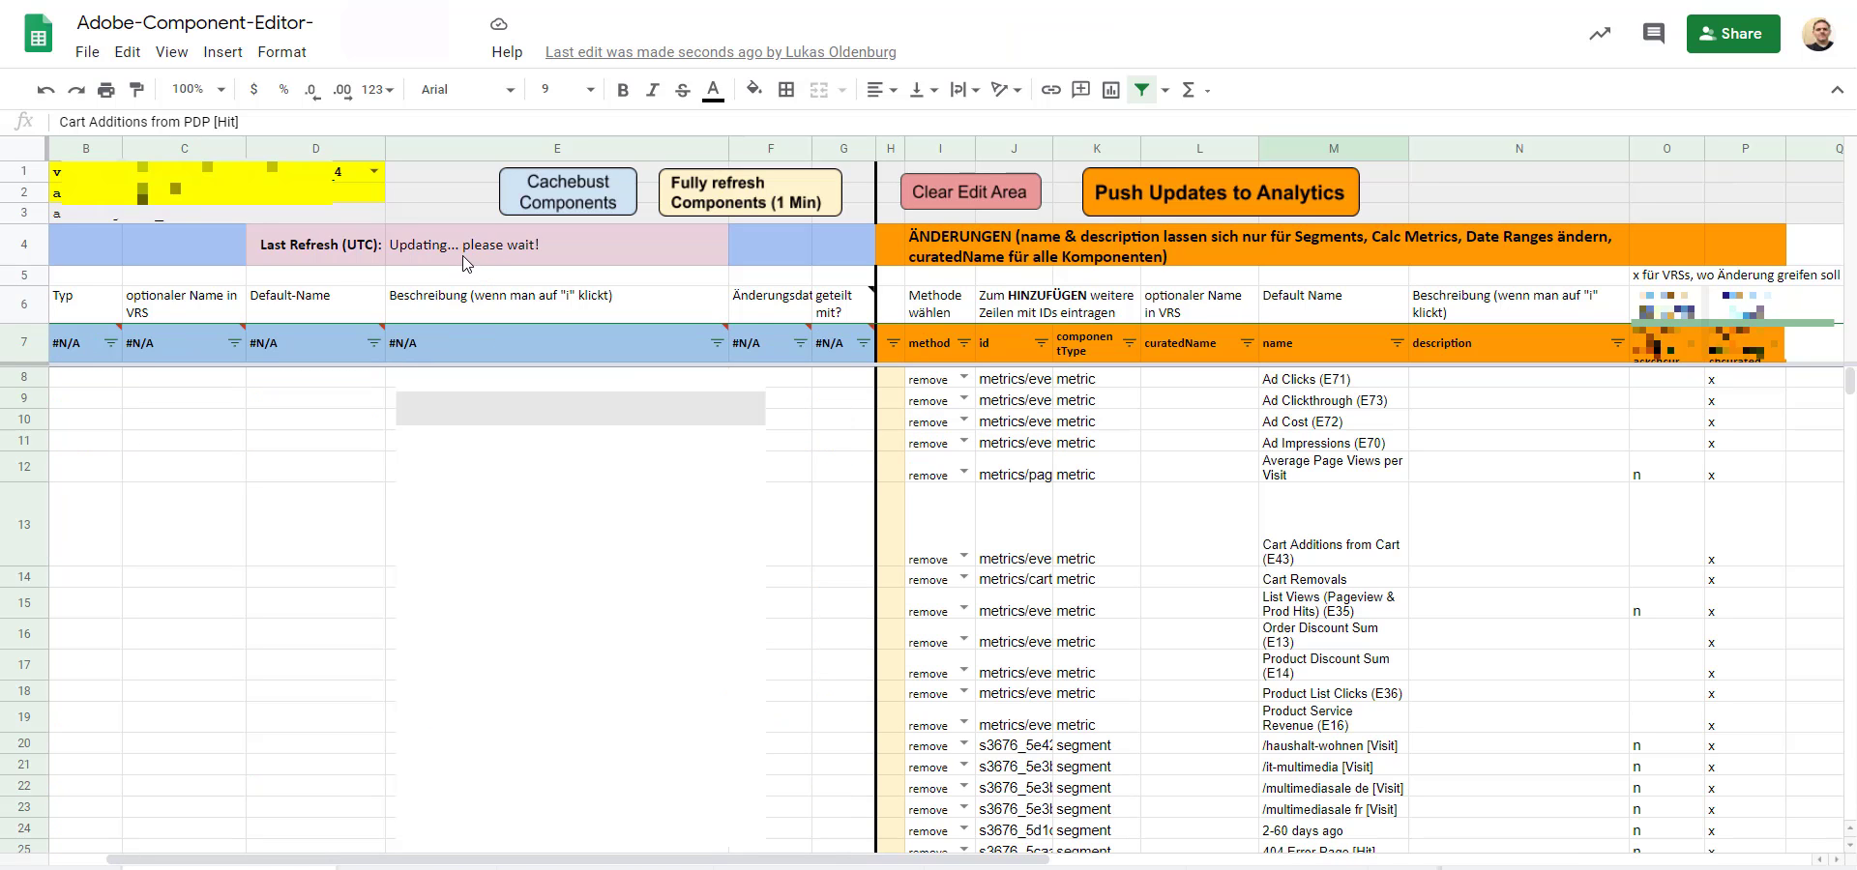
Search the editor sheet for Ad Clicks (E71) and check the last refresh time.
{"action": "key", "text": "ctrl+f"}
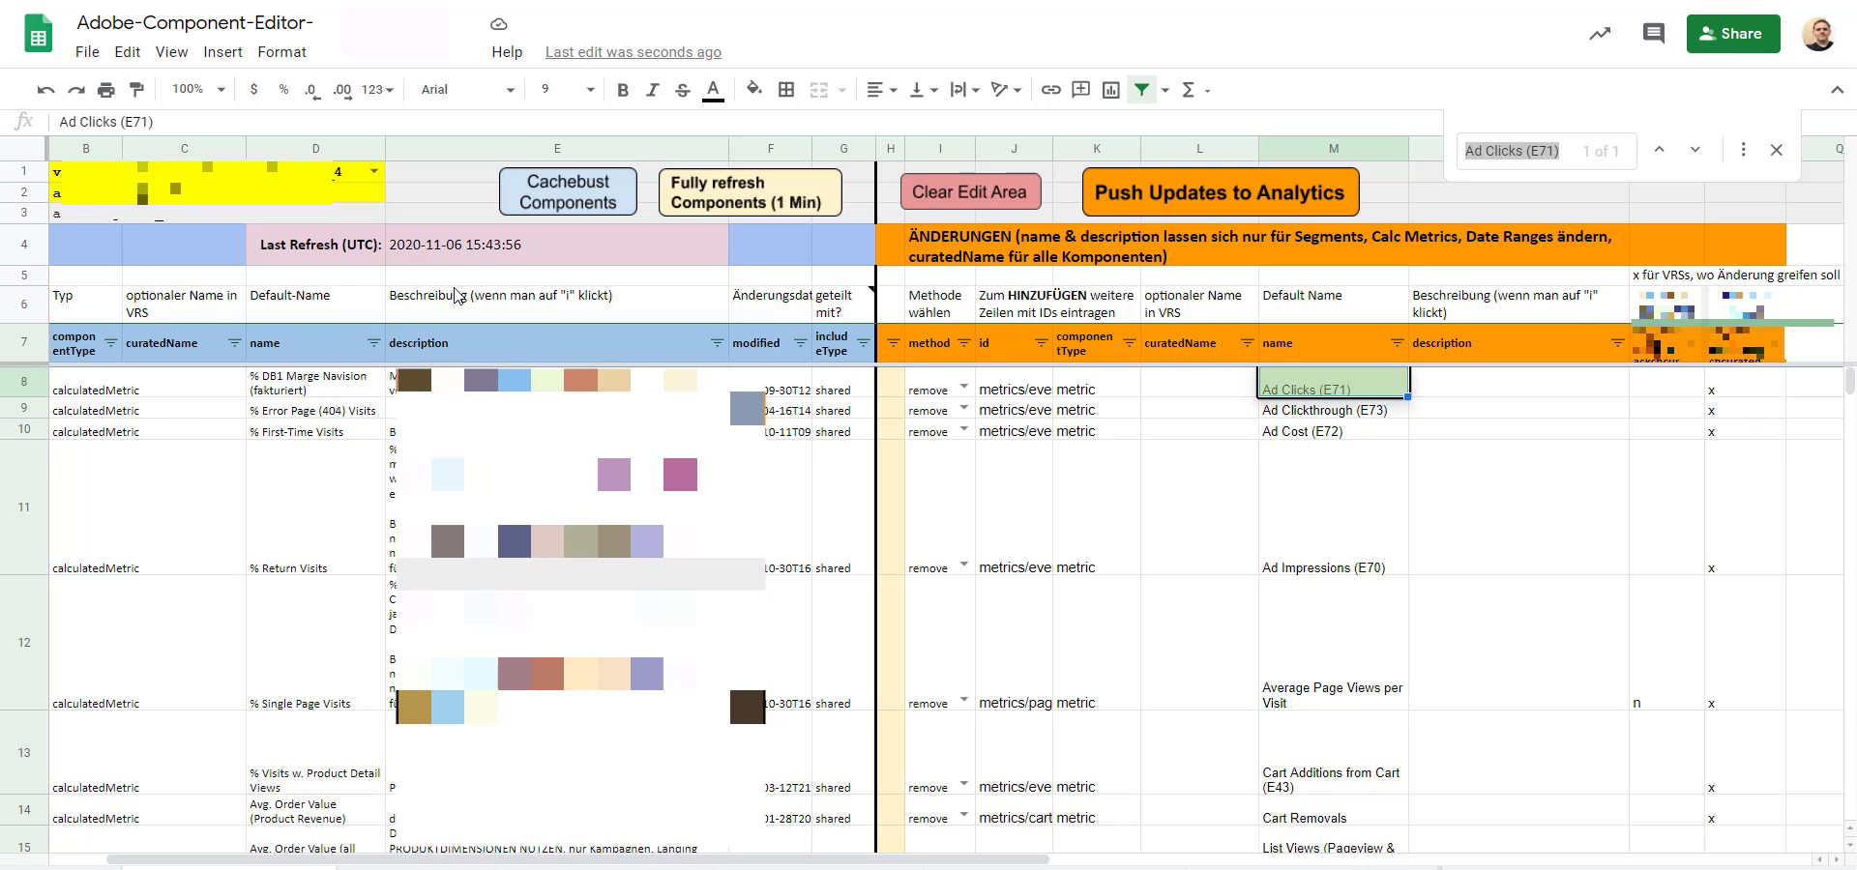
{"action": "left_click", "coordinate": [422, 256]}
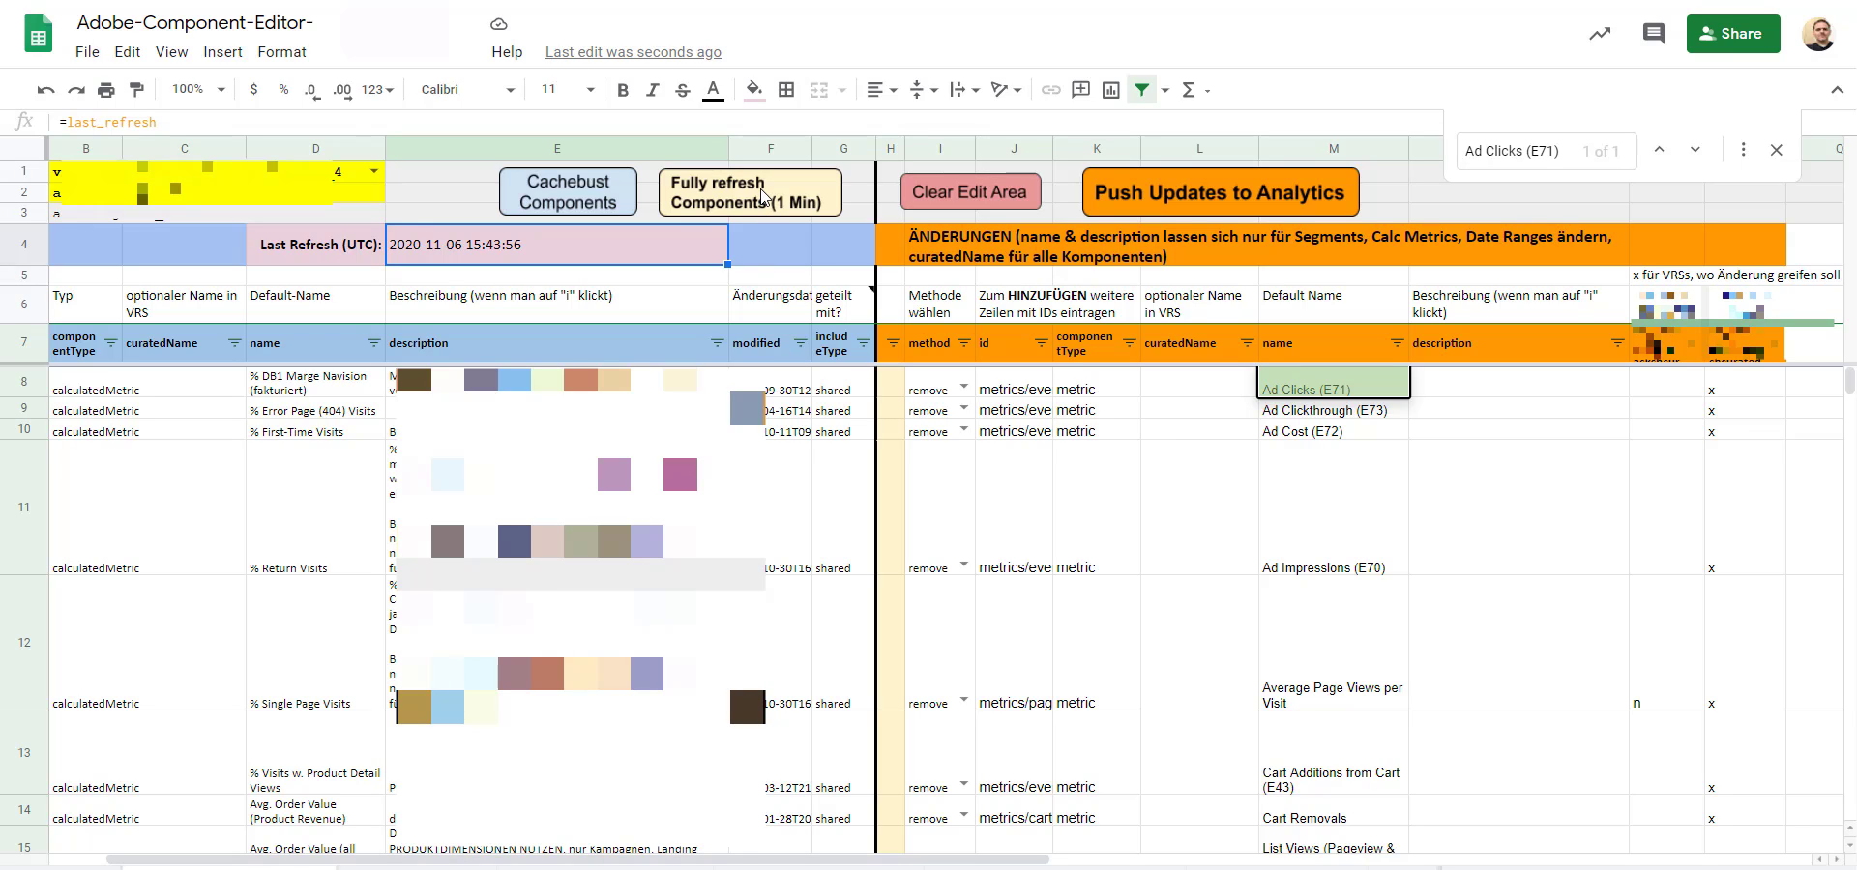
{"action": "left_click", "coordinate": [1587, 155]}
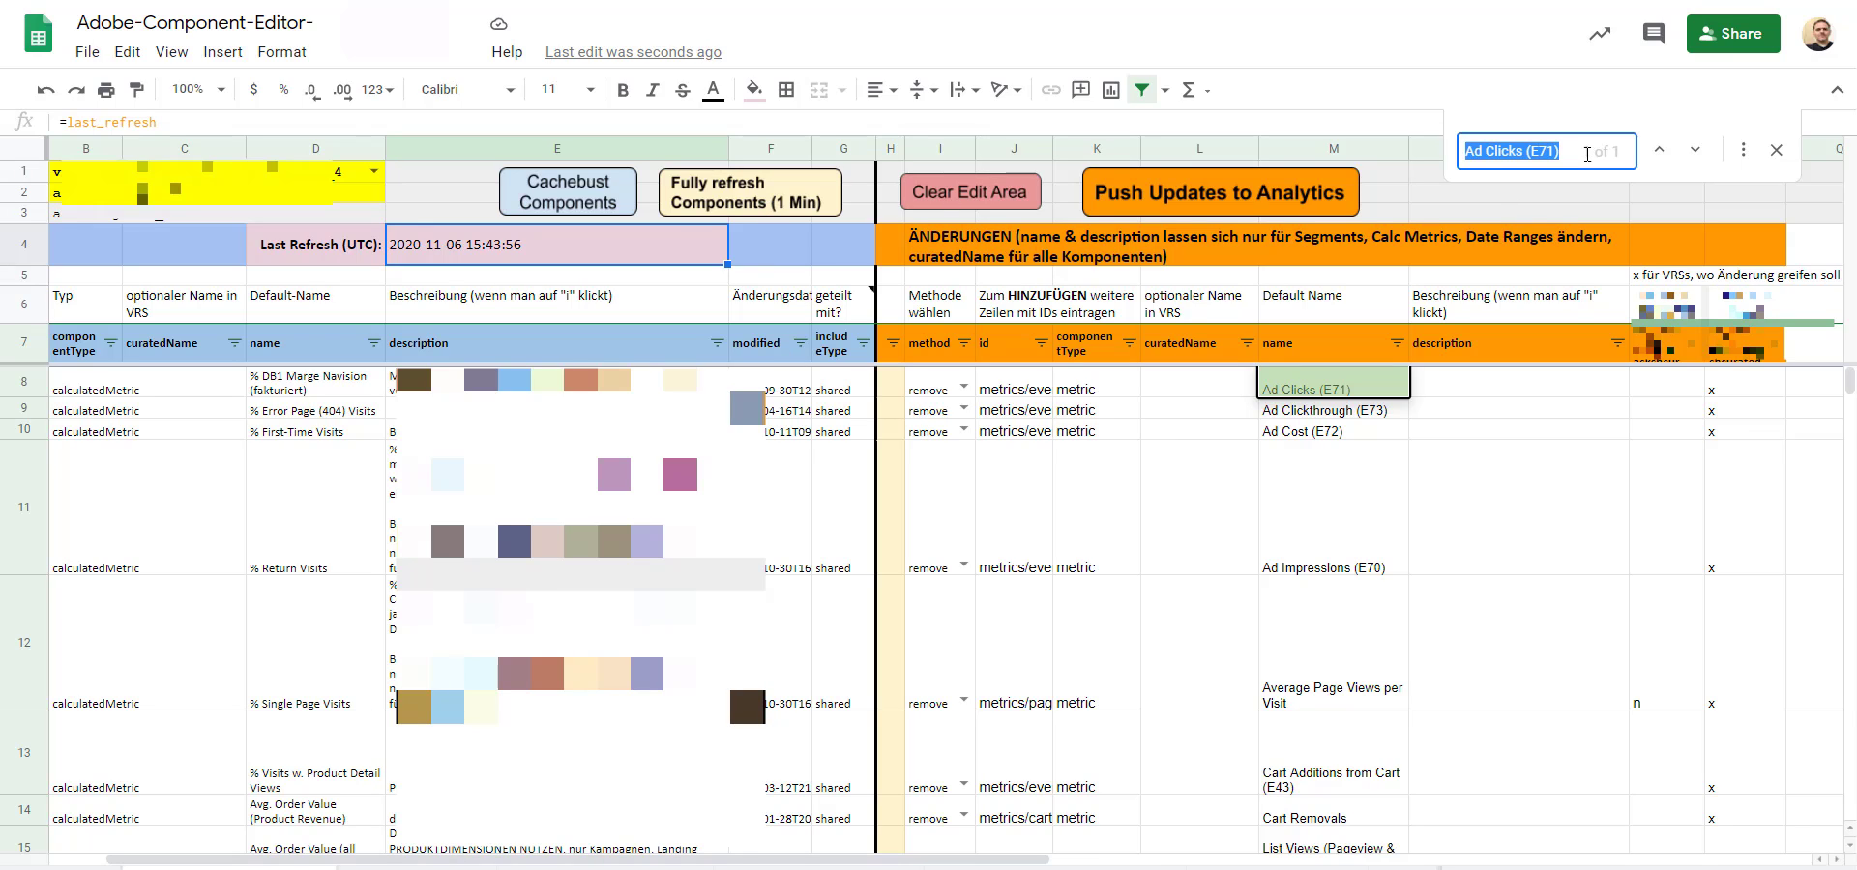
{"action": "left_click", "coordinate": [1587, 155]}
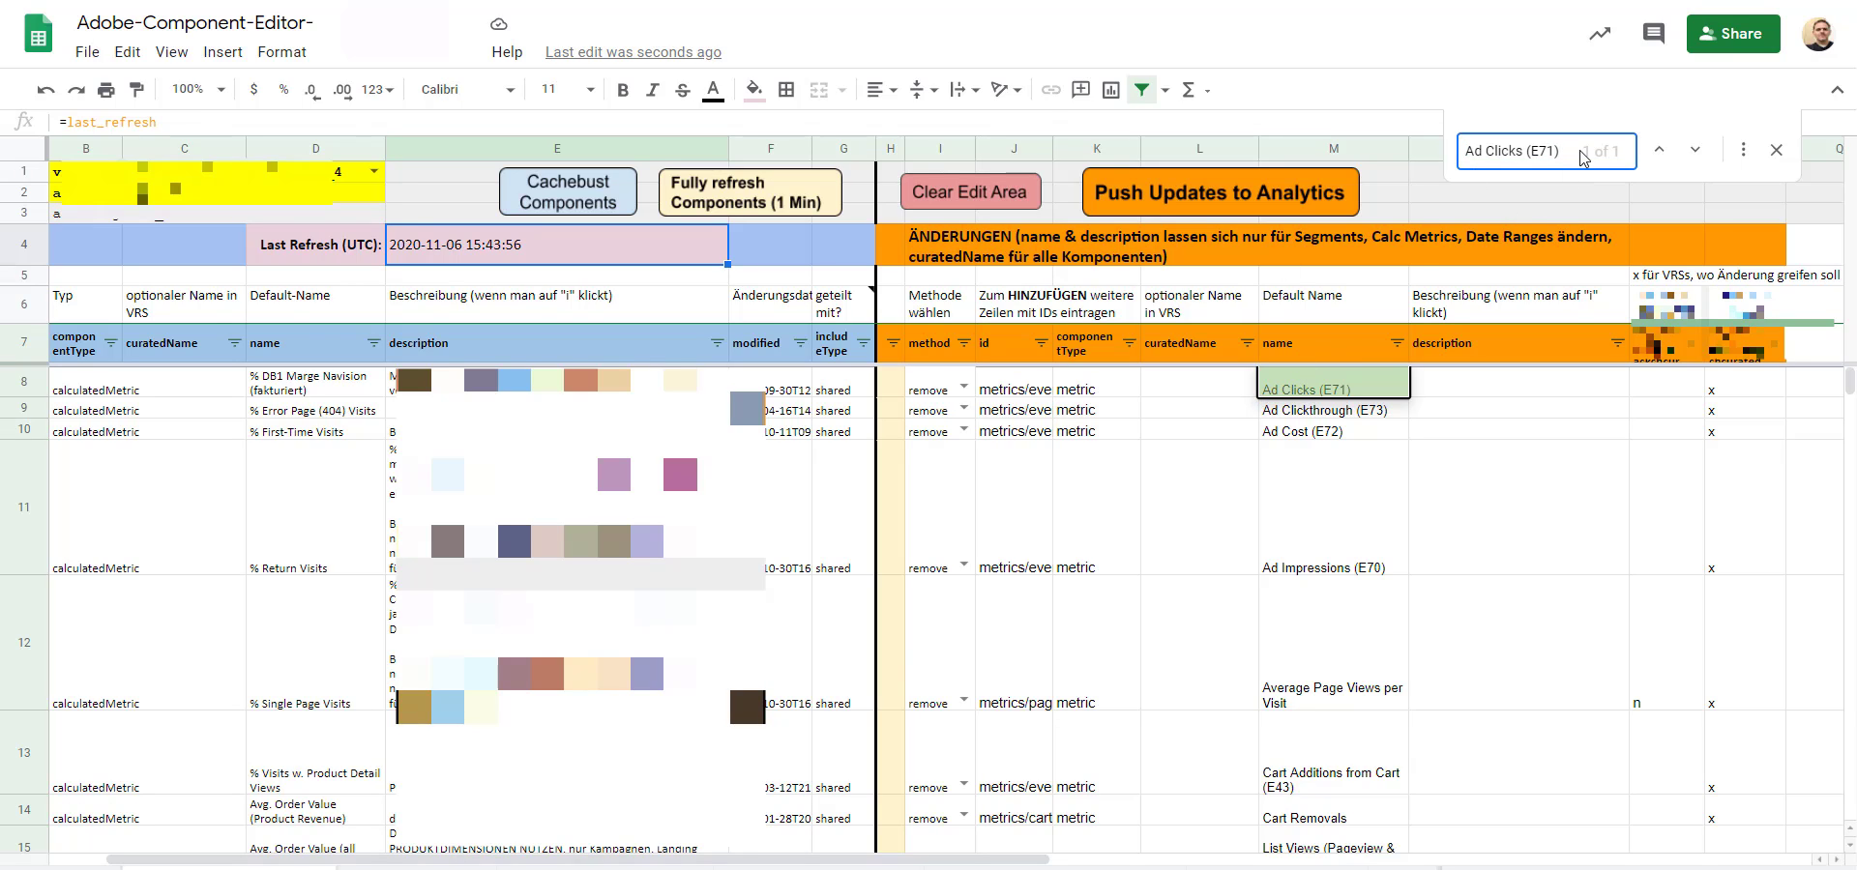
{"action": "left_click", "coordinate": [1659, 152]}
{"action": "left_click", "coordinate": [1557, 150]}
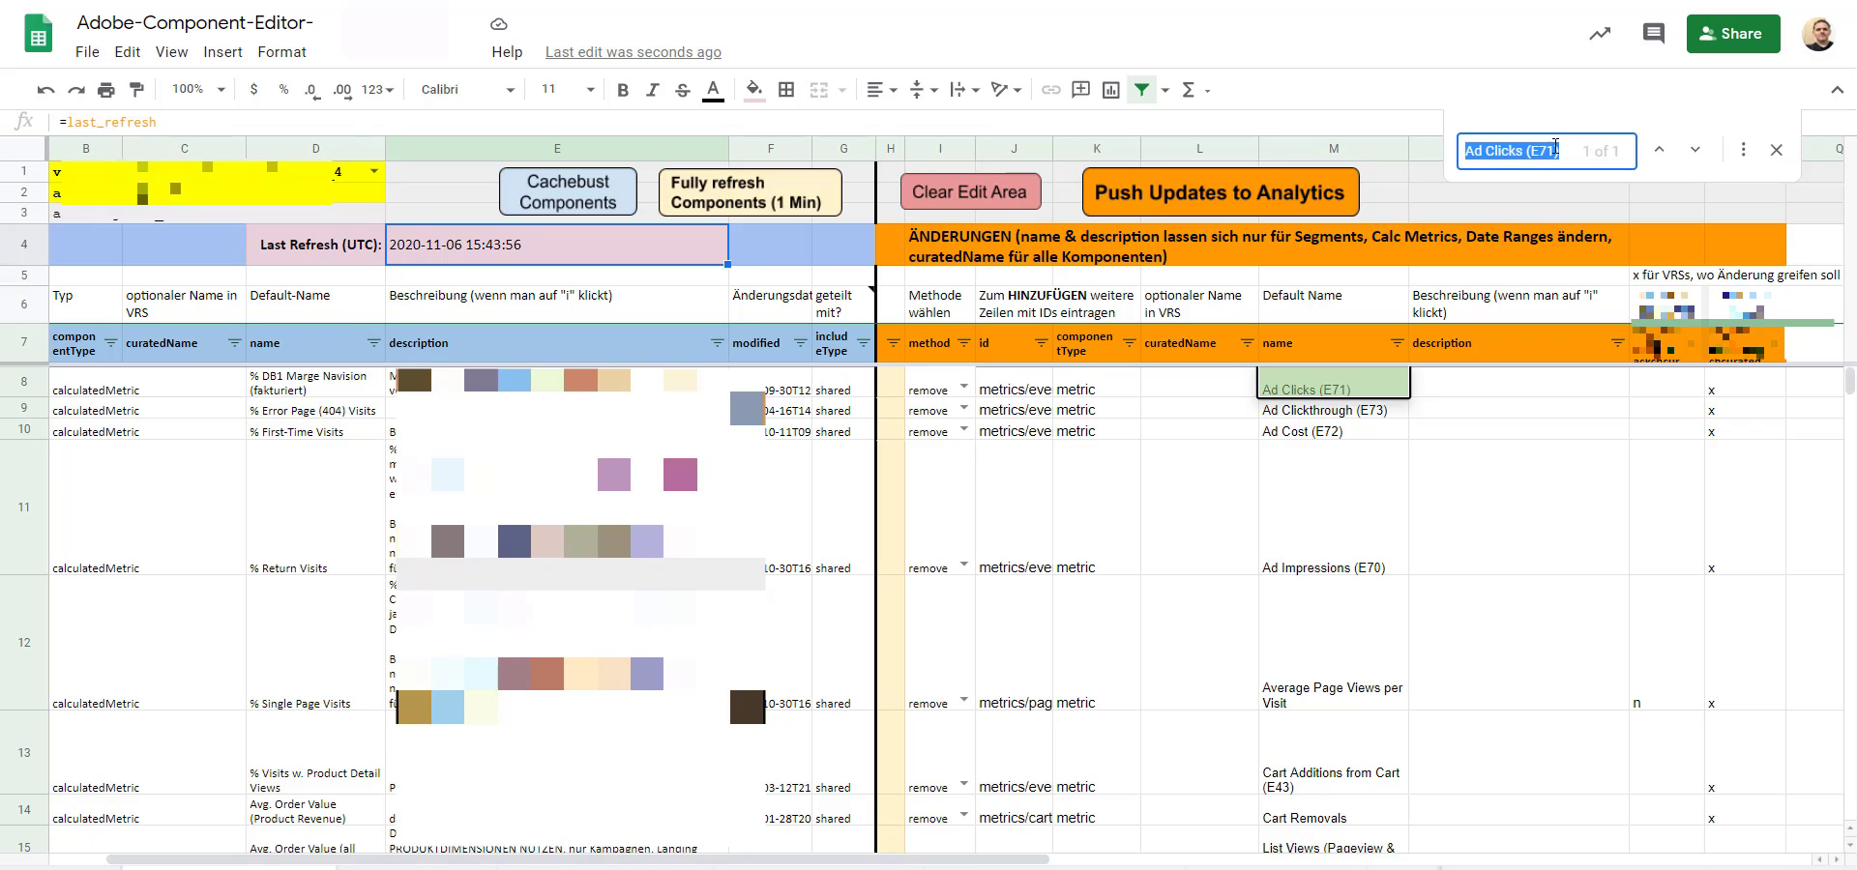
{"action": "left_click", "coordinate": [1330, 387]}
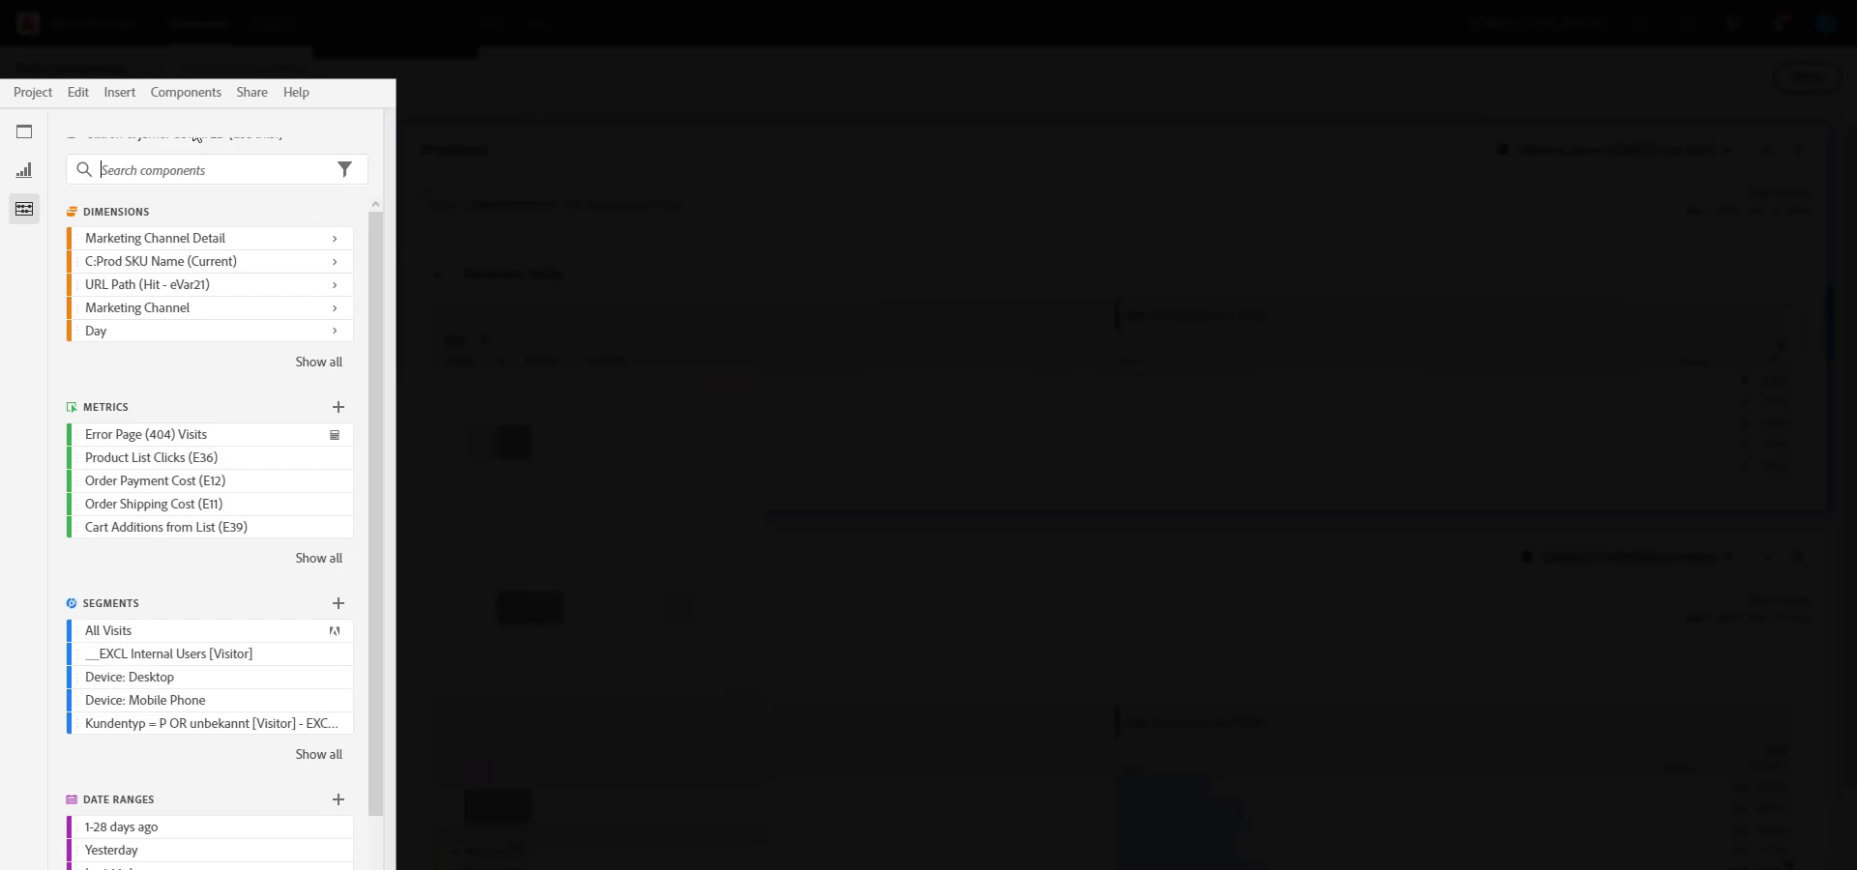
Switch to the Adobe Analytics workspace, refresh its components and search the component list for ad clicks.
{"action": "left_click", "coordinate": [190, 100]}
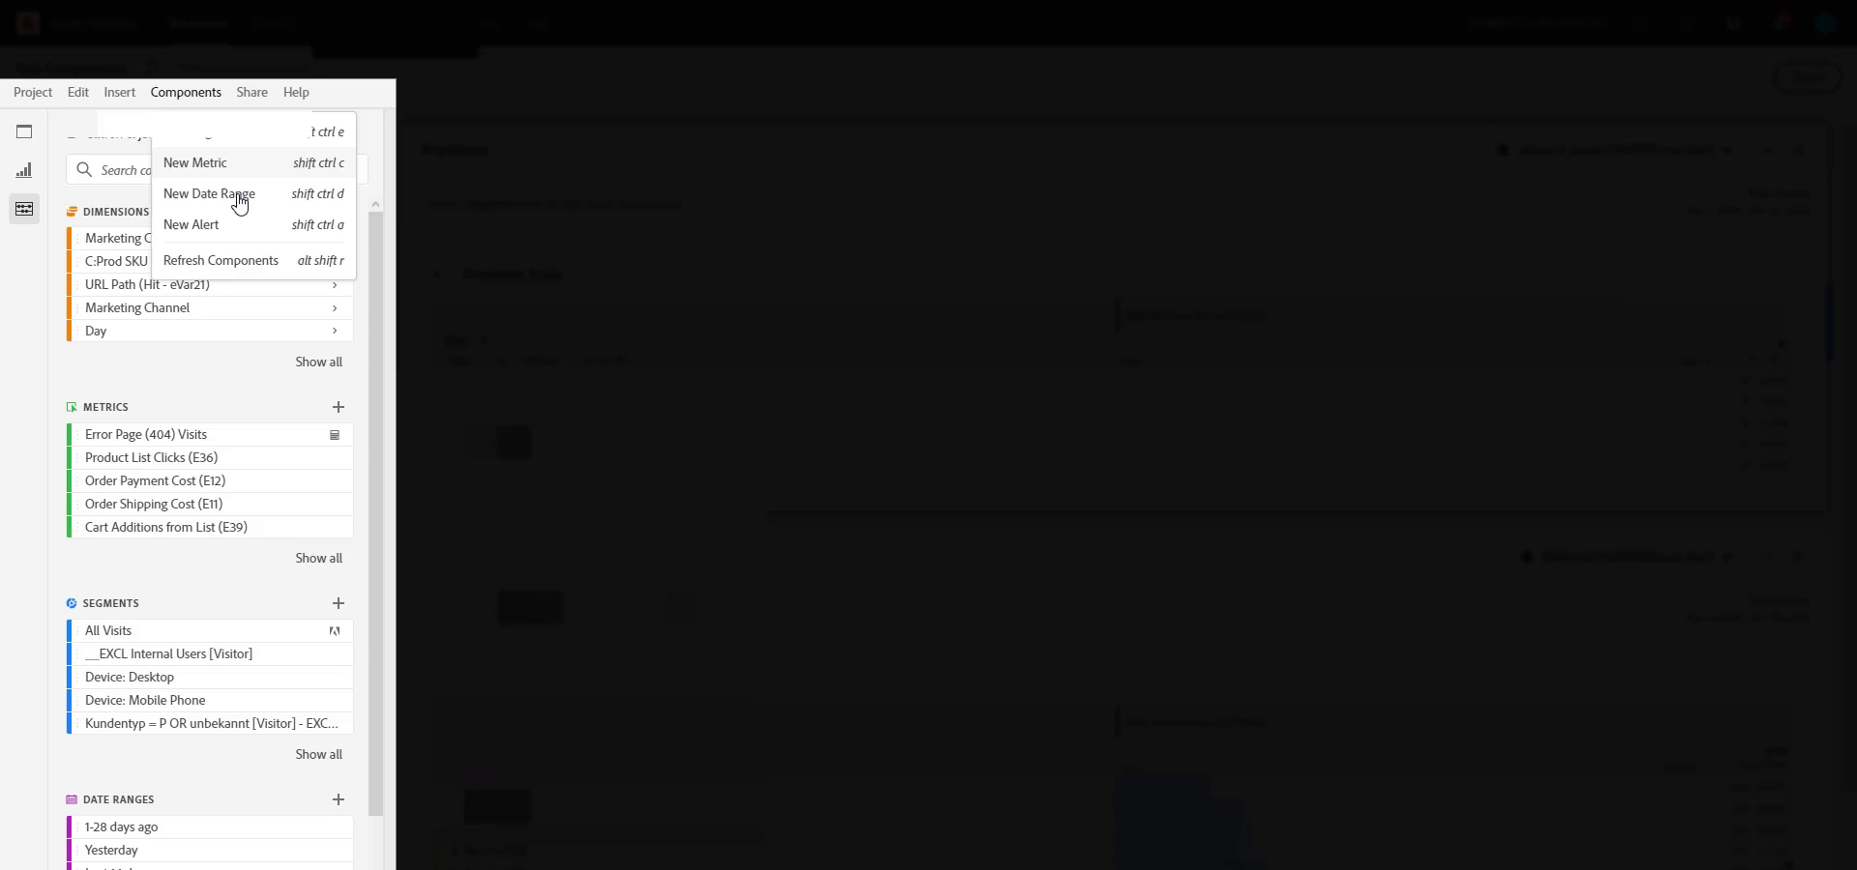
{"action": "left_click", "coordinate": [230, 259]}
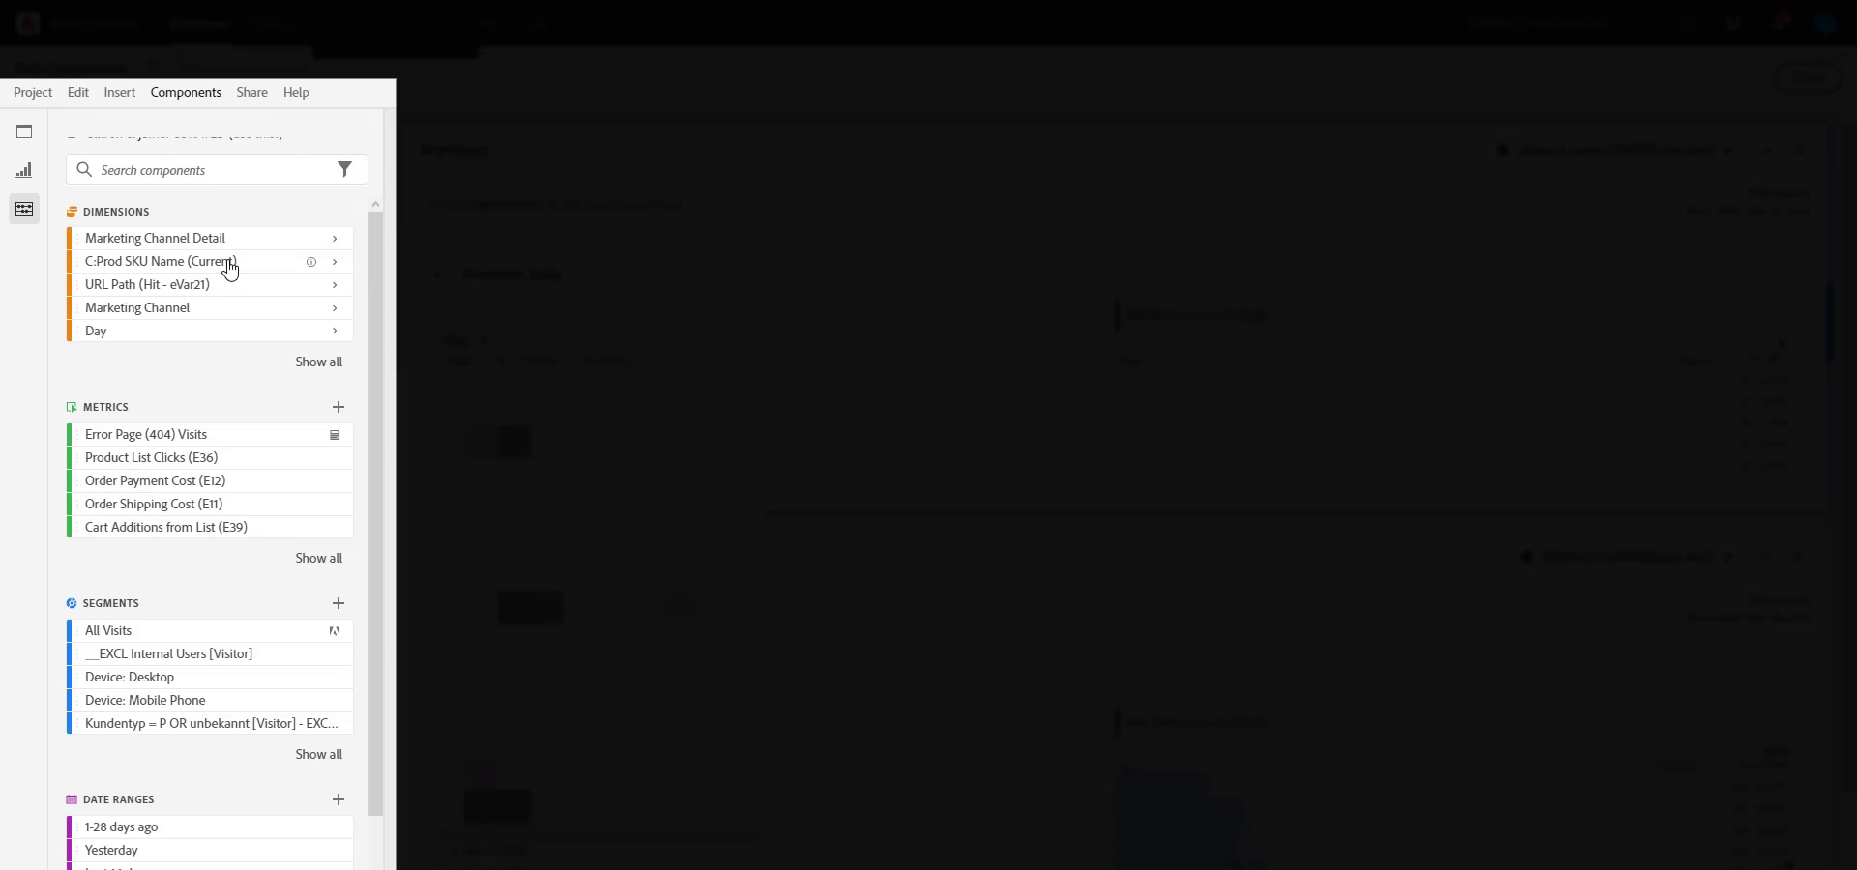
{"action": "left_click", "coordinate": [231, 169]}
{"action": "type", "text": "ad clicks"}
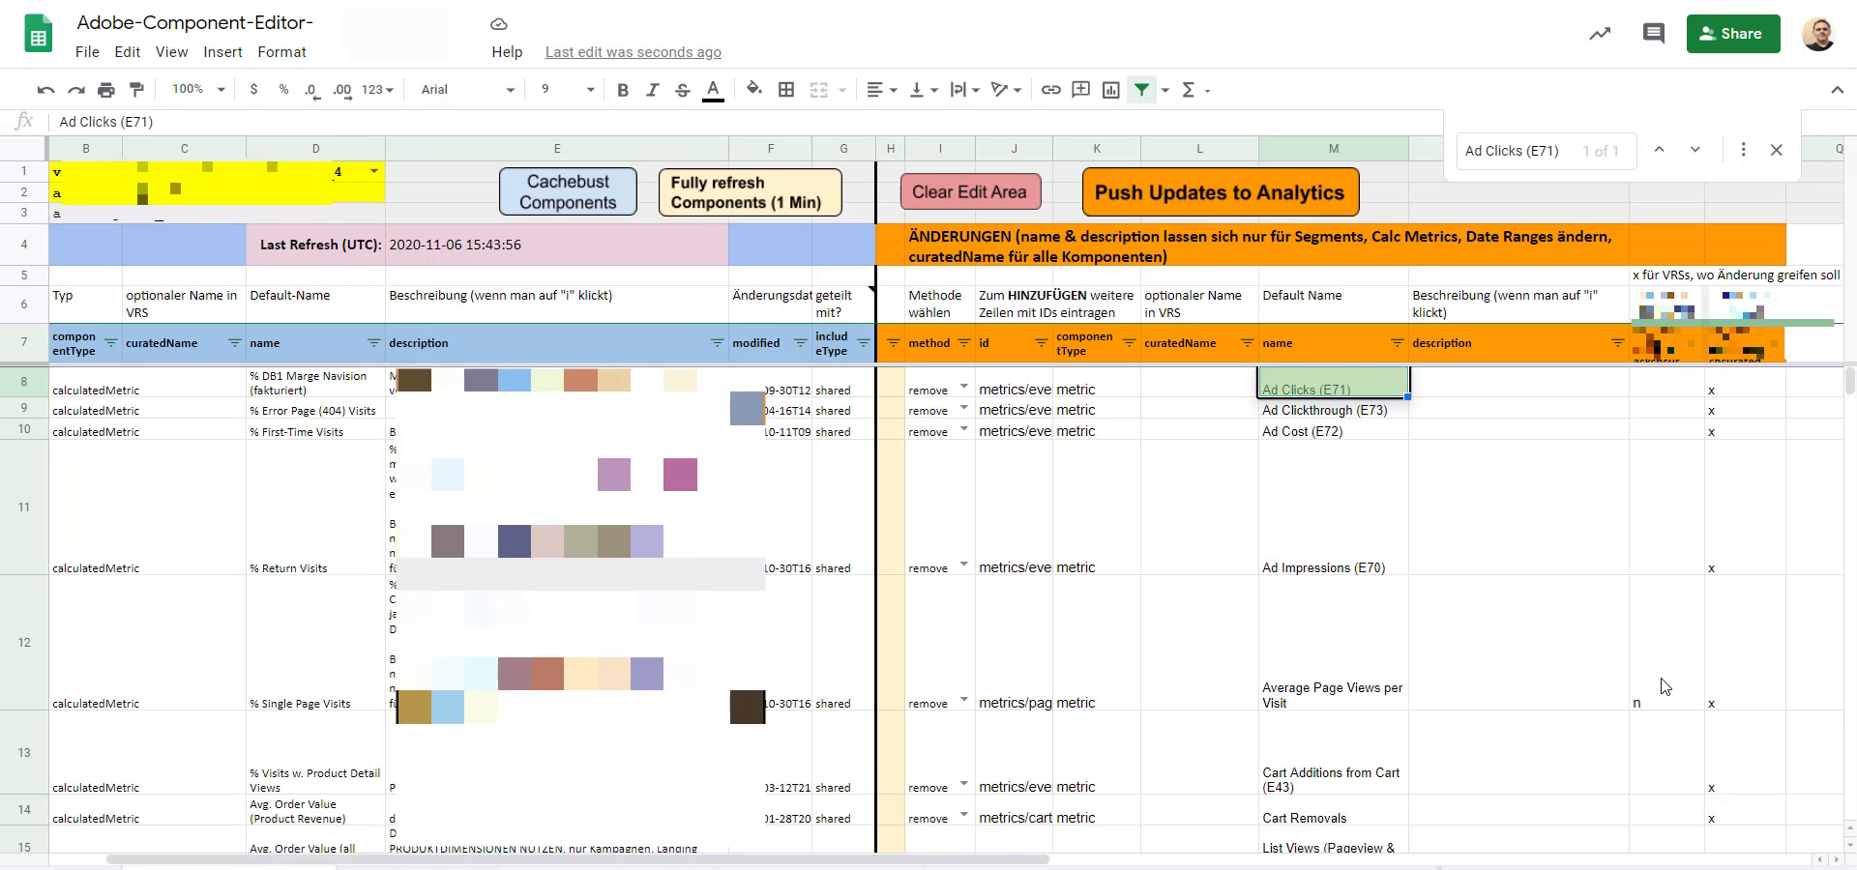
Check the n marks in column O for the segments from row 20 and pick out Cart Views [Hit] in row 28.
{"action": "scroll", "coordinate": [1678, 624], "scroll_direction": "down", "scroll_amount": 6}
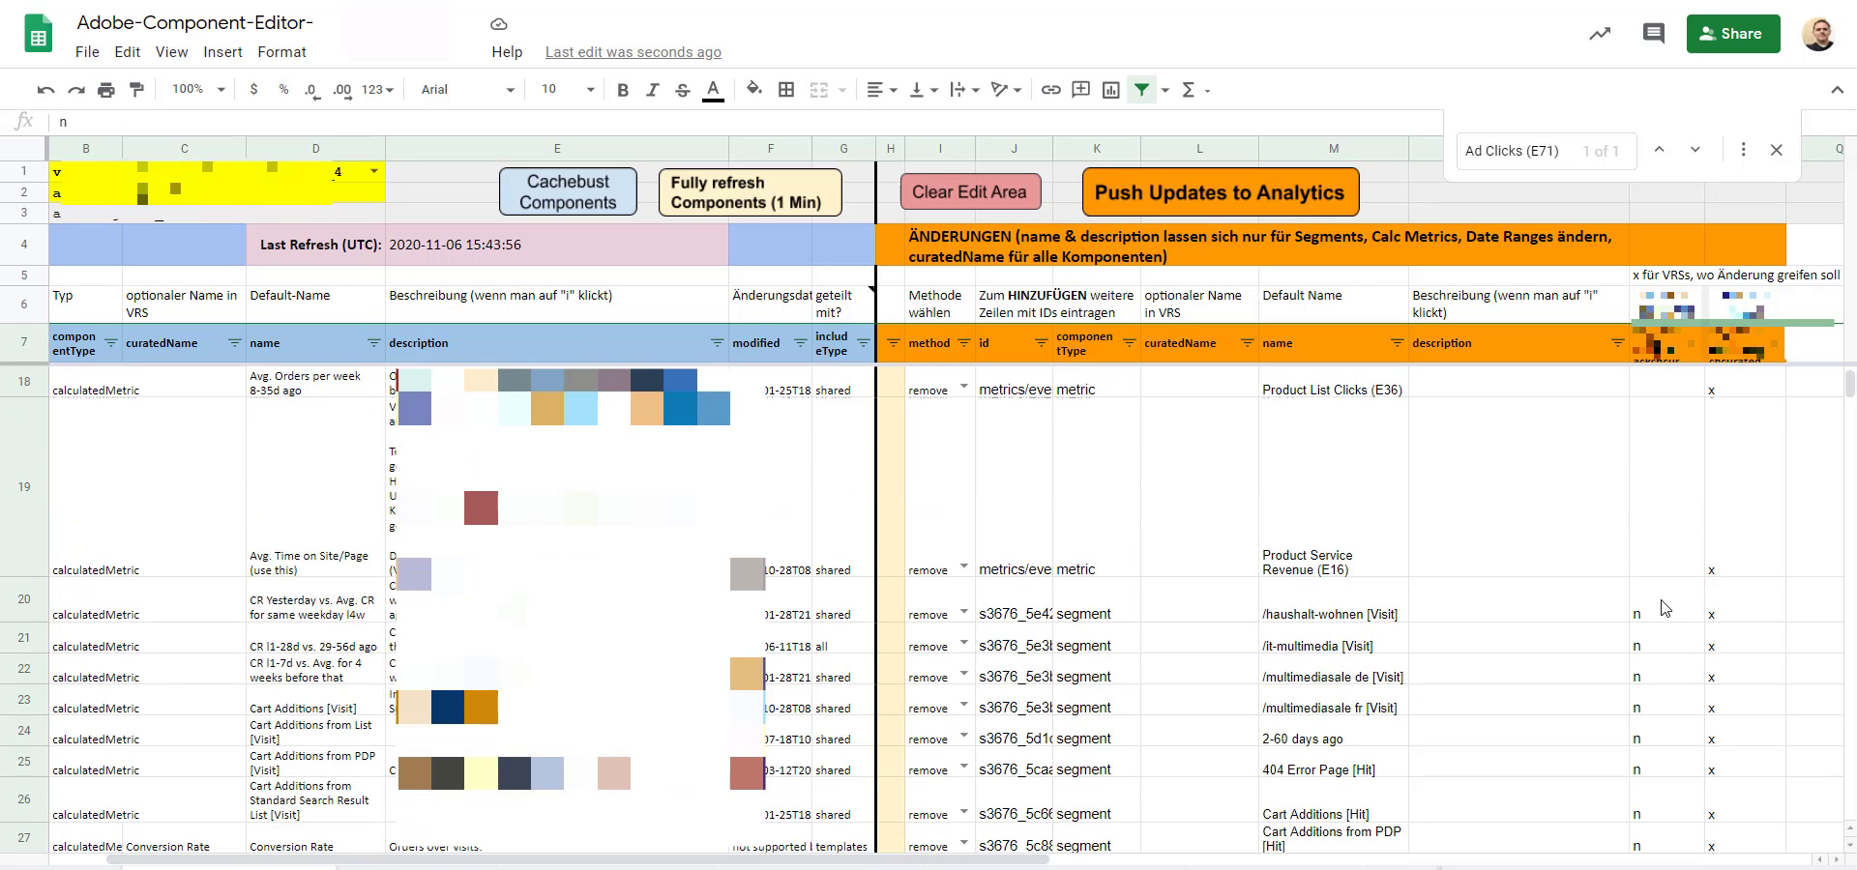
{"action": "left_click", "coordinate": [1668, 611]}
{"action": "scroll", "coordinate": [1663, 618], "scroll_direction": "down", "scroll_amount": 3}
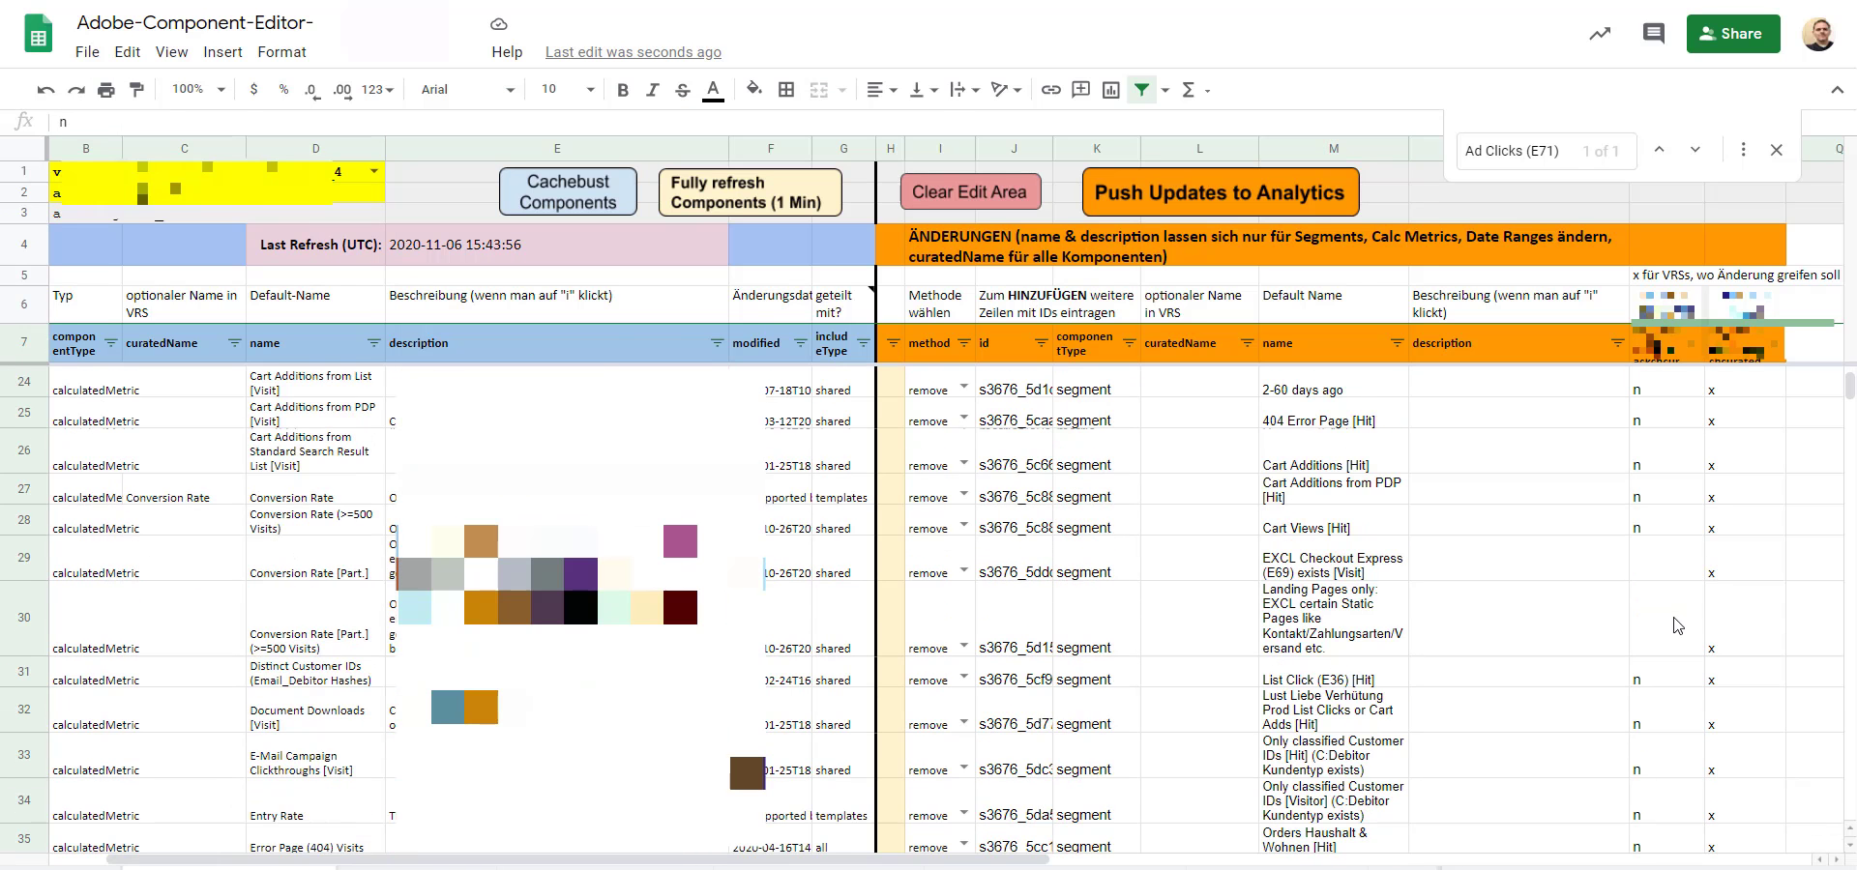
{"action": "left_click", "coordinate": [1655, 532]}
{"action": "left_click", "coordinate": [1349, 527]}
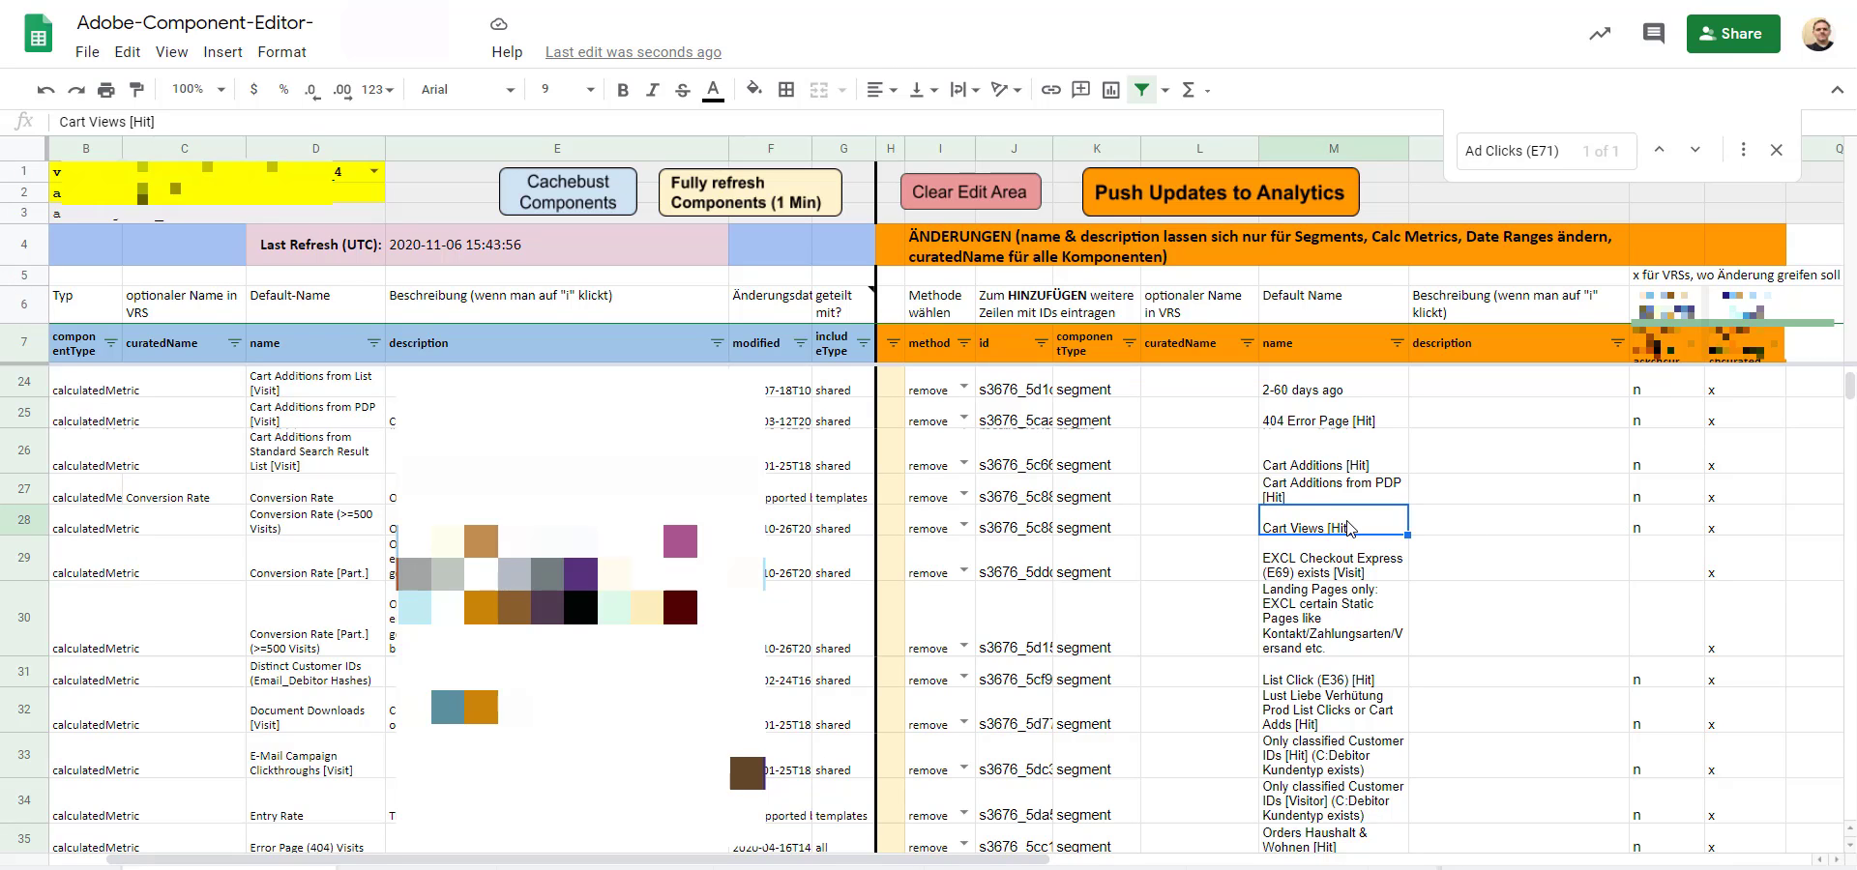